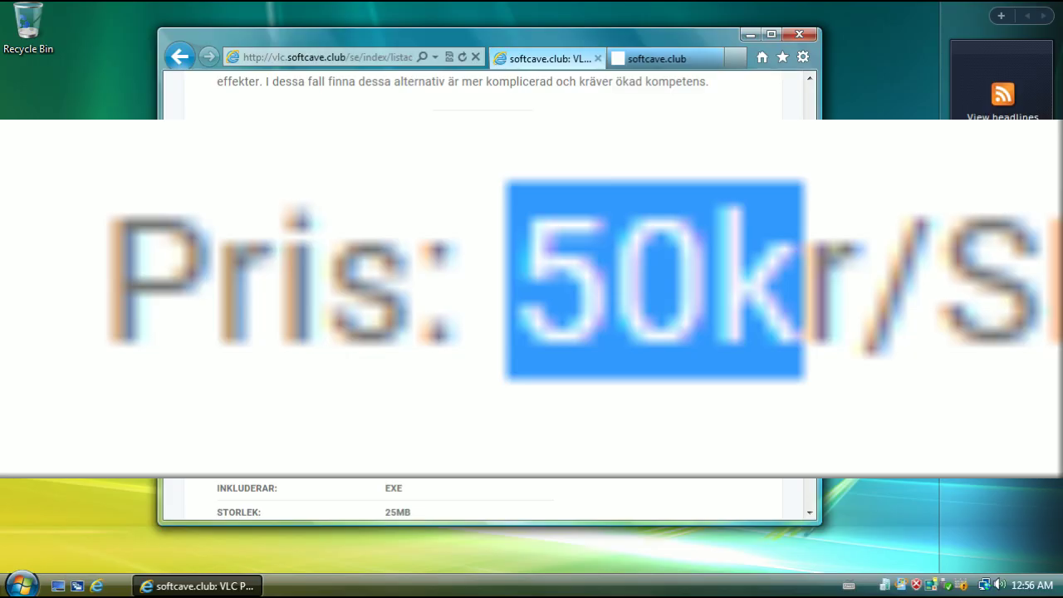
scroll(701, 332, down, 2)
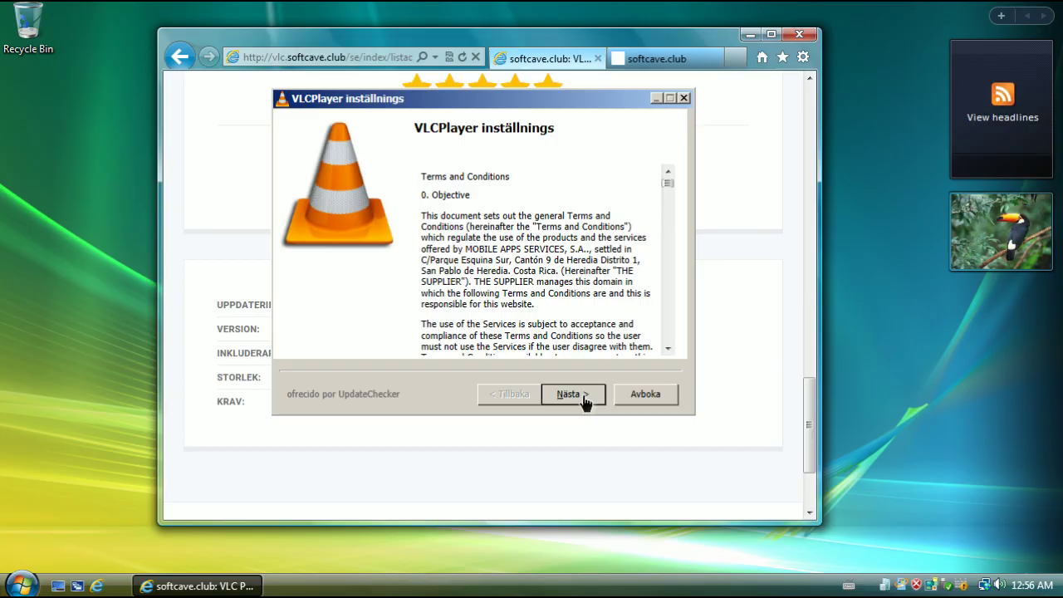
click(583, 396)
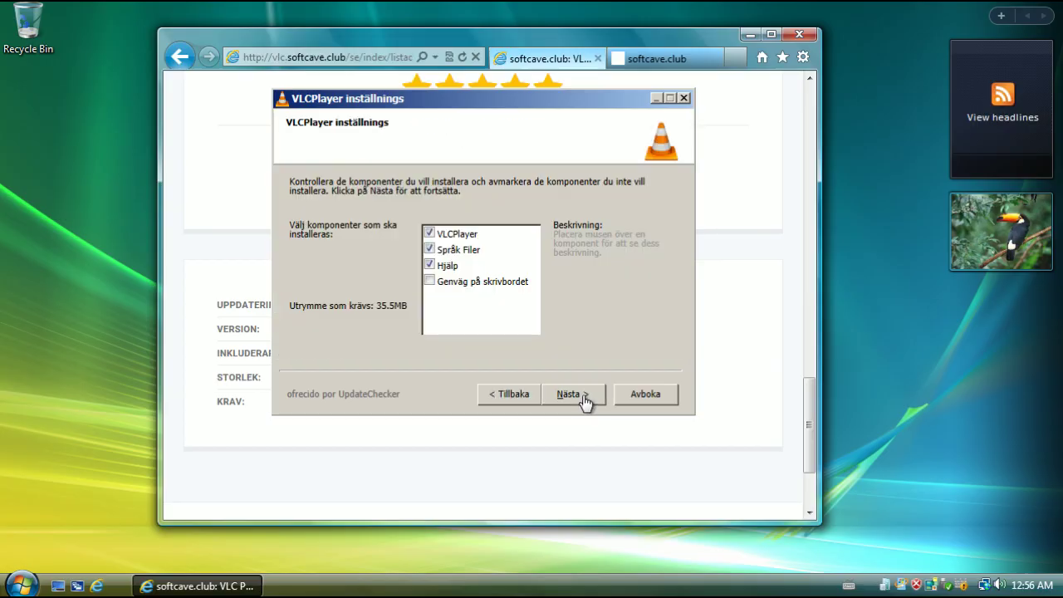
click(583, 399)
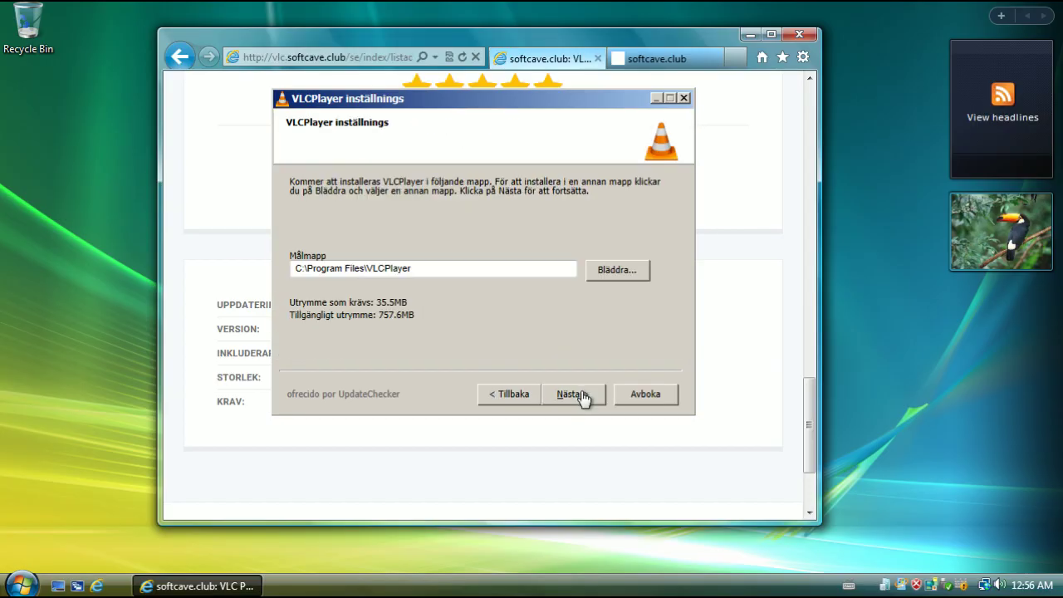
click(583, 398)
click(583, 398)
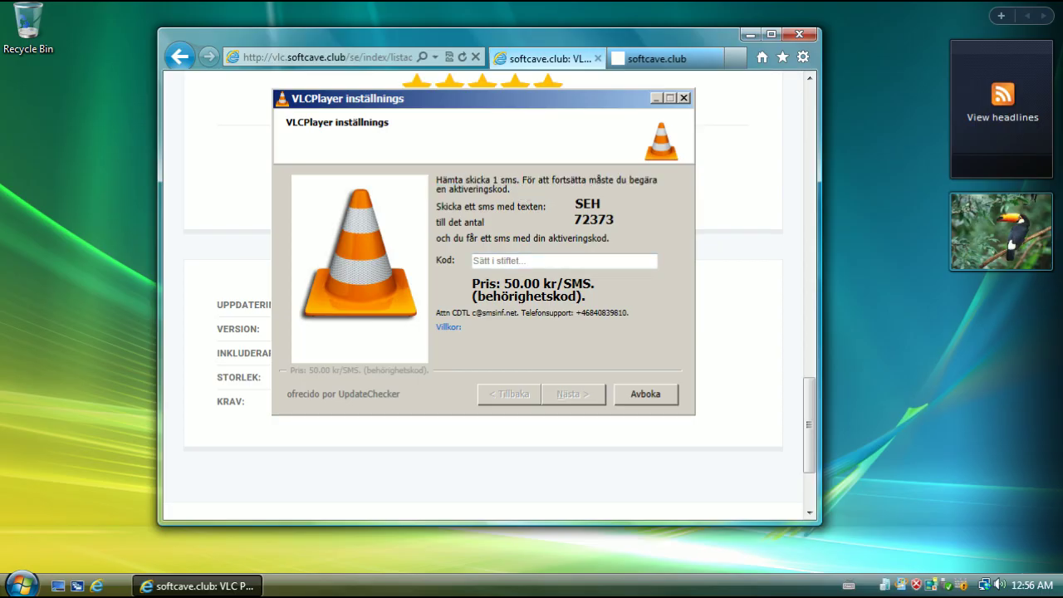
click(544, 261)
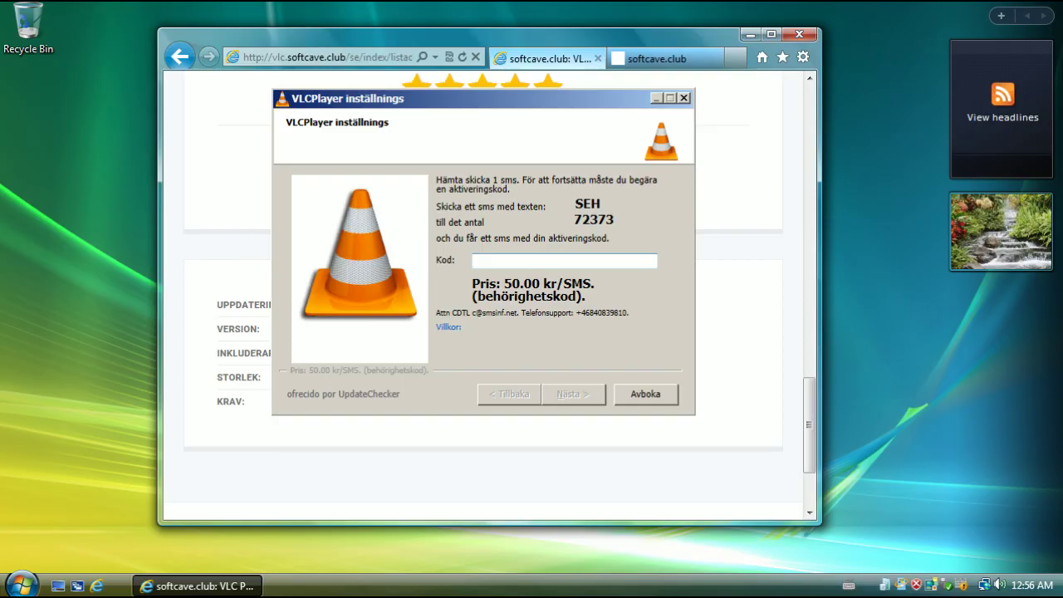
click(573, 394)
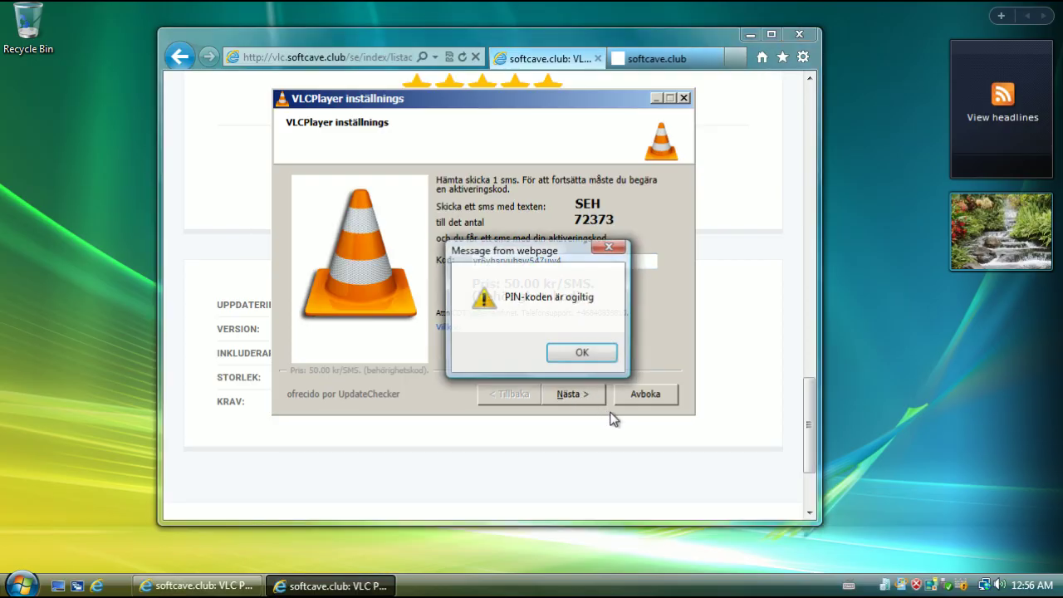
click(577, 360)
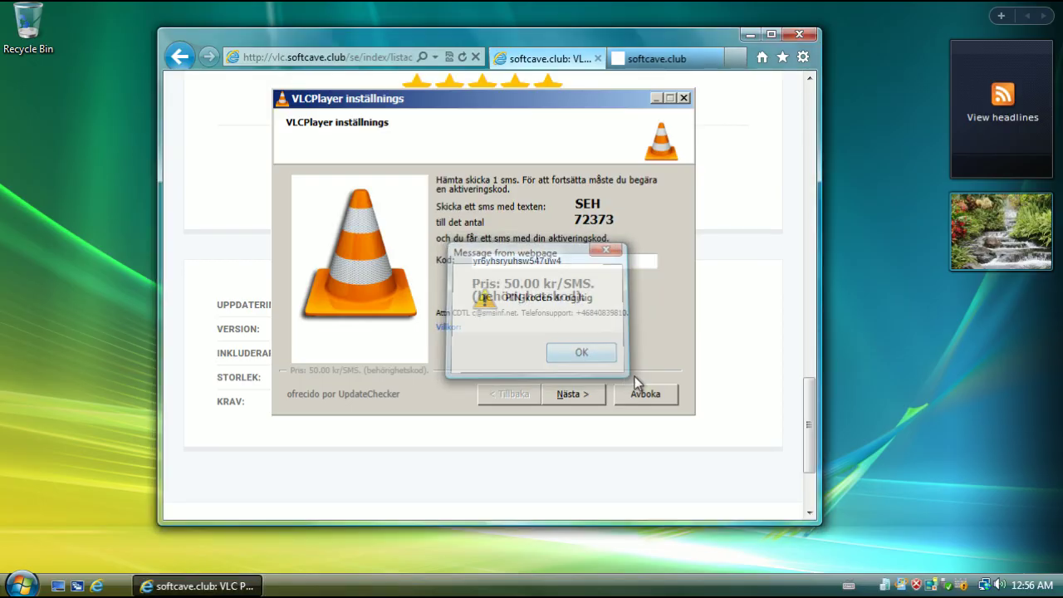
click(653, 390)
Cancel the installation and open the Tjänsten Klient contact page in a new tab
click(560, 353)
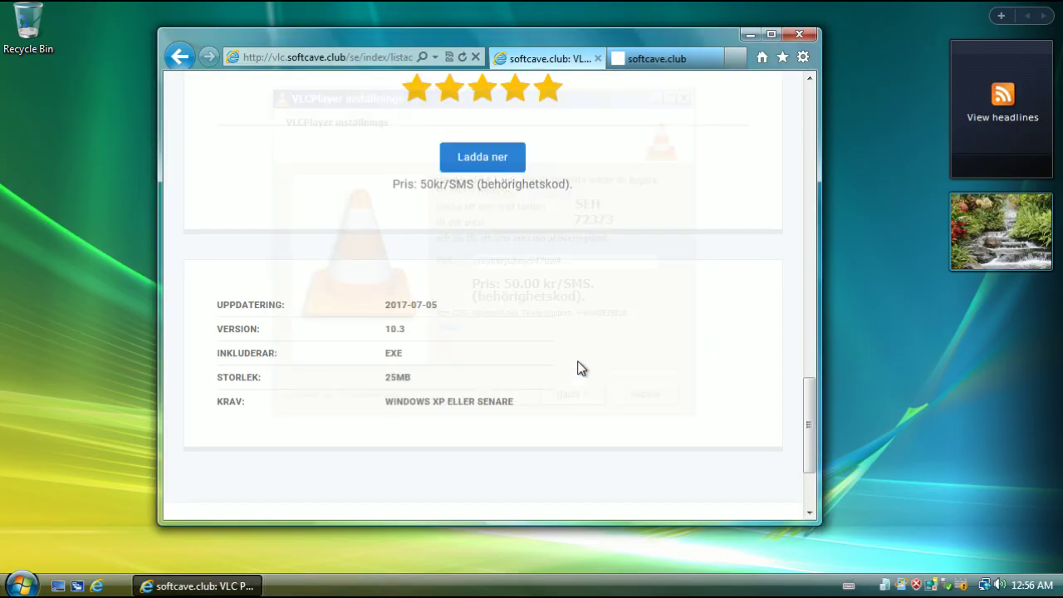
scroll(577, 368, up, 10)
scroll(609, 380, up, 5)
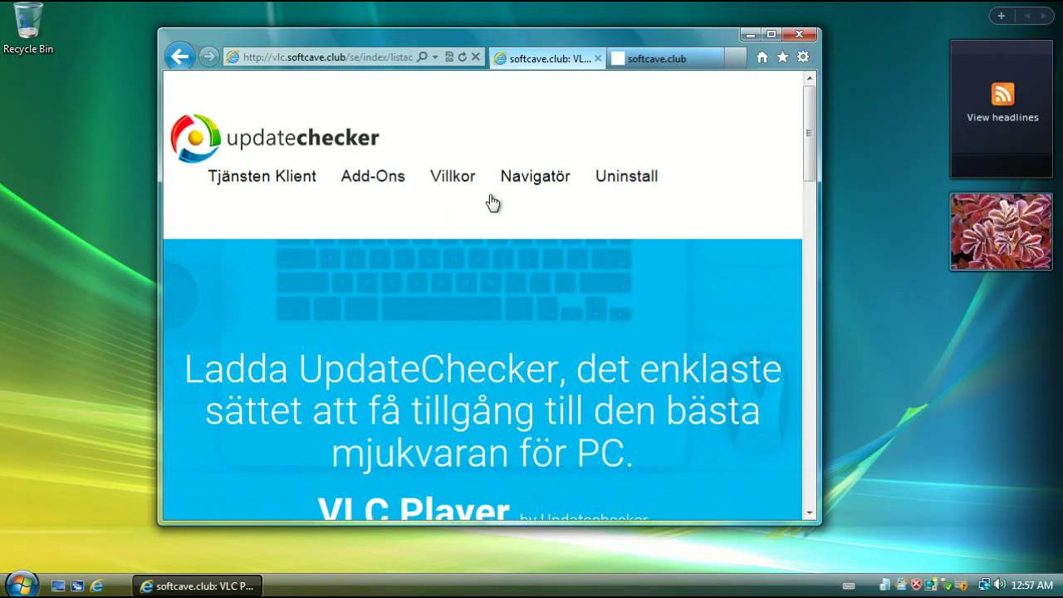
click(283, 184)
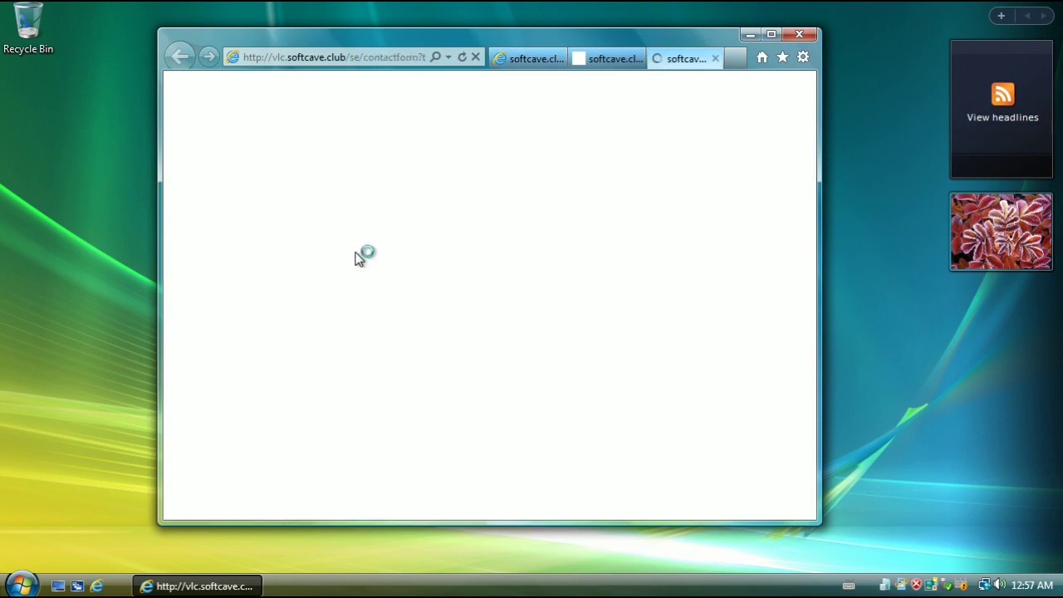
Replace the address with a Bing search for 'firefox'
scroll(468, 287, down, 5)
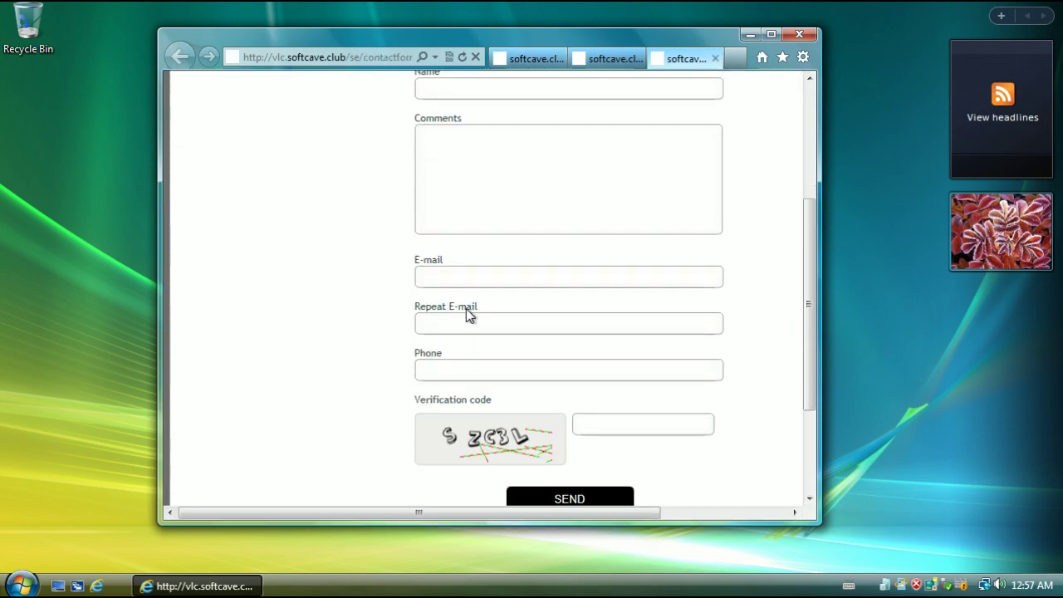
scroll(470, 315, up, 5)
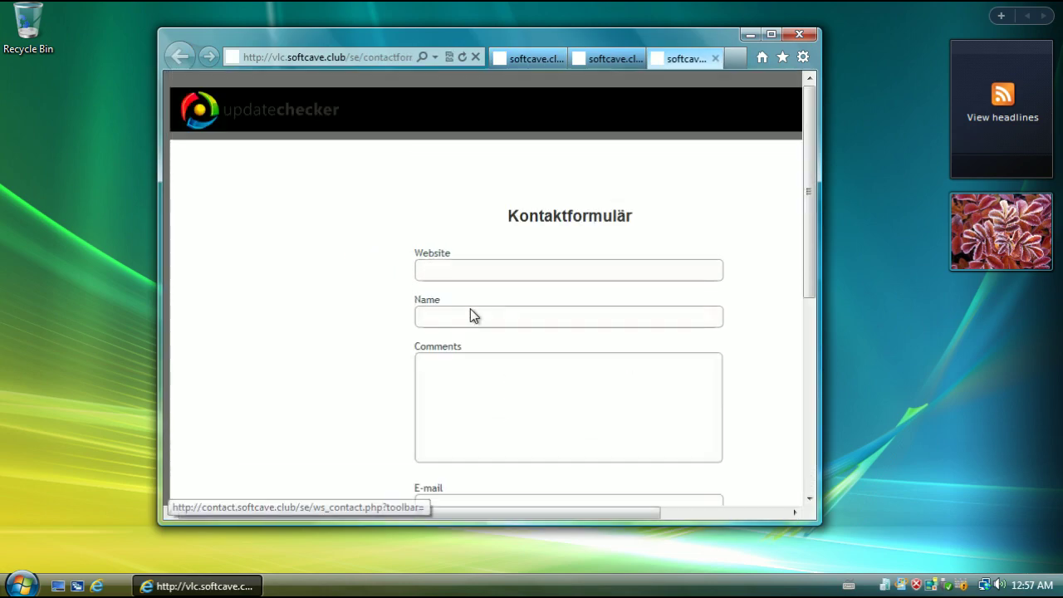
click(324, 57)
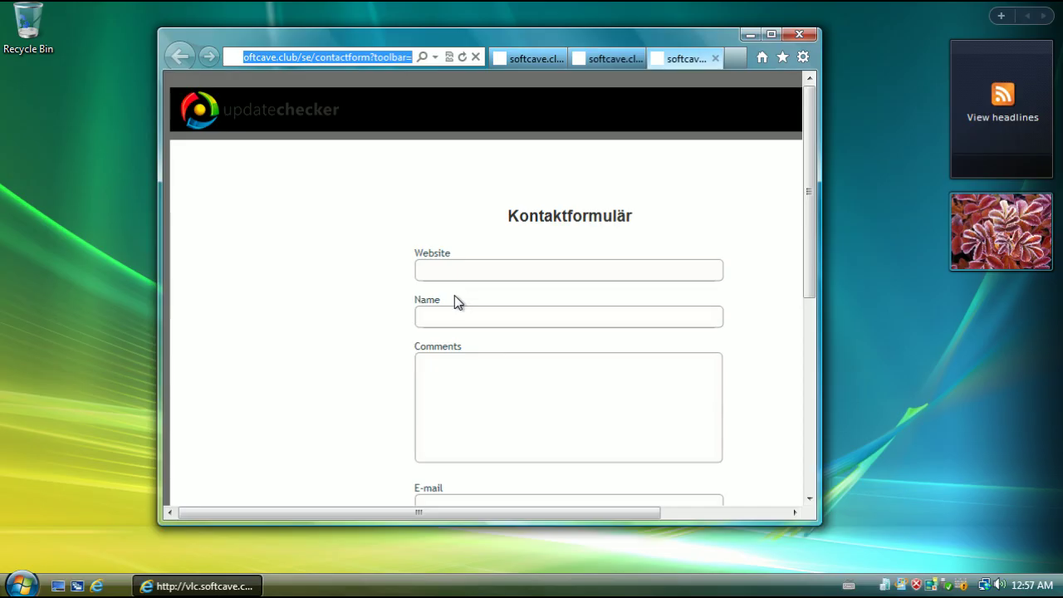
text(firefox)
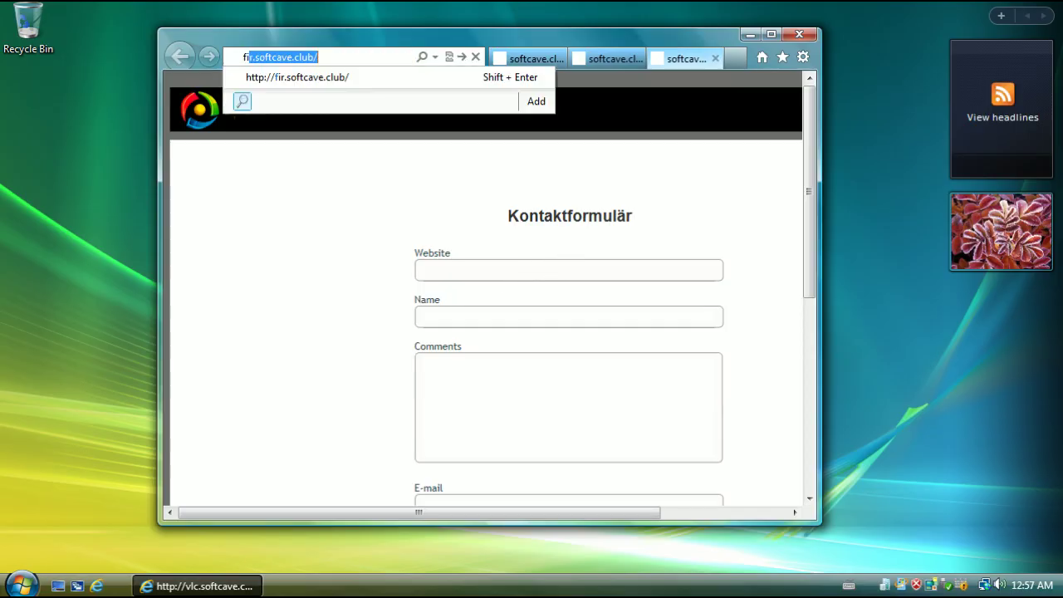
key(Return)
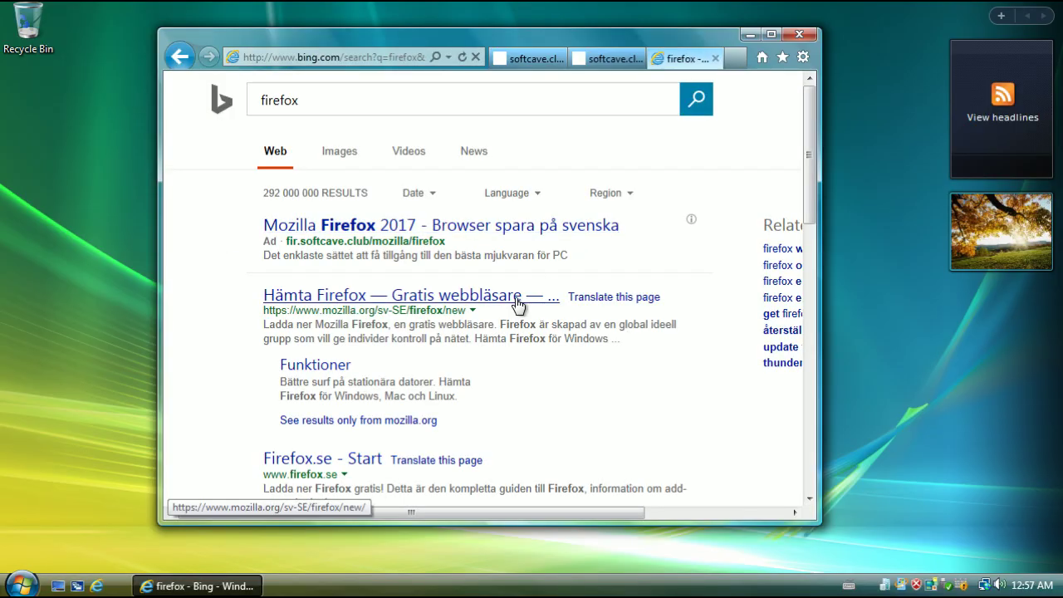
Download Firefox from mozilla.org's Swedish page via Hämta gratis and run the setup file
click(517, 300)
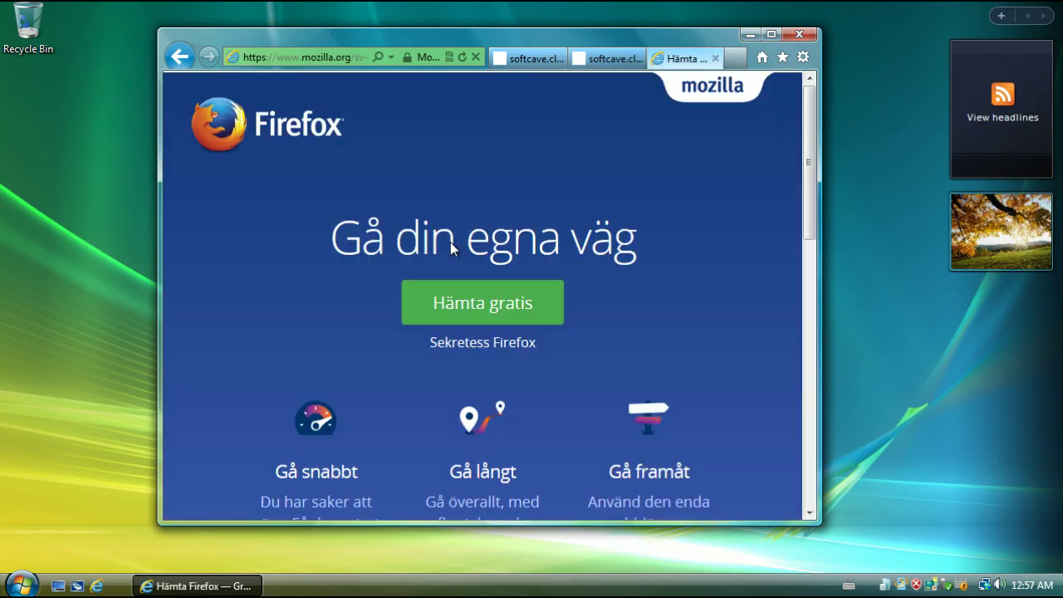
click(441, 309)
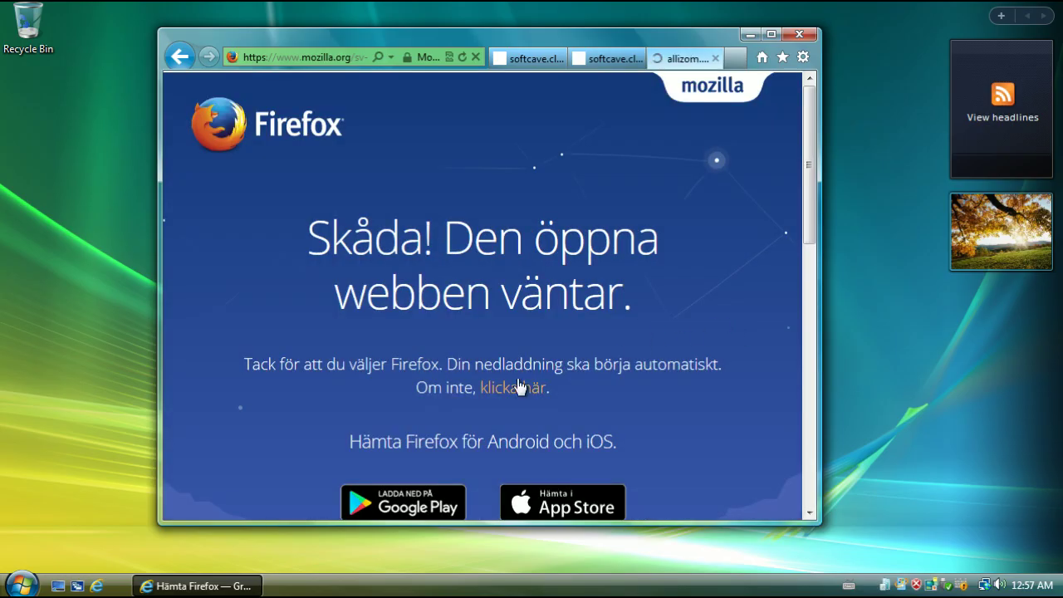
click(520, 388)
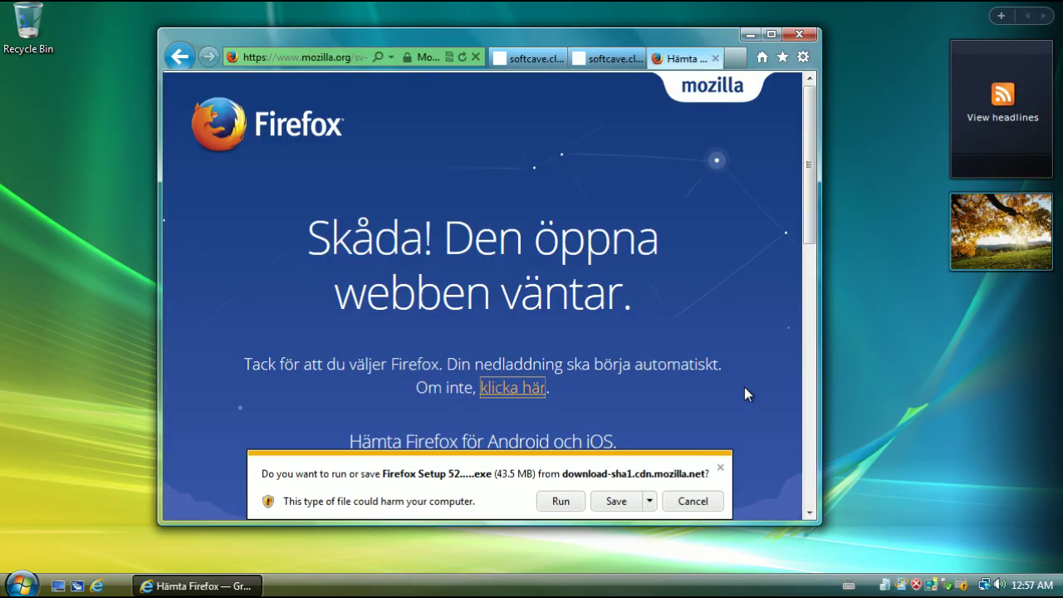
click(577, 505)
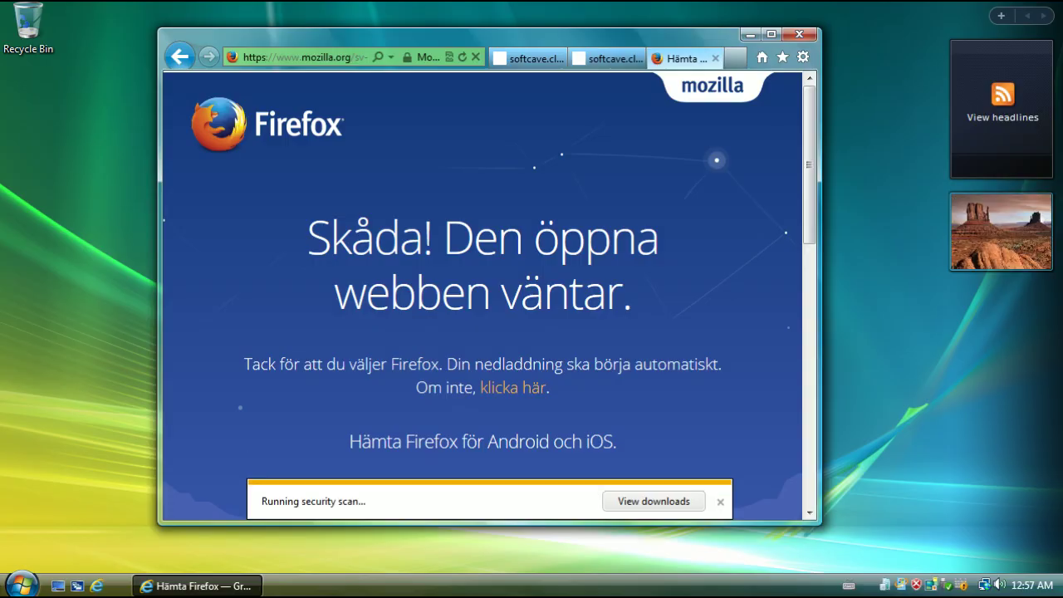
Select and deselect words in the 'Skåda! Den öppna webben väntar' heading
triple_click(574, 278)
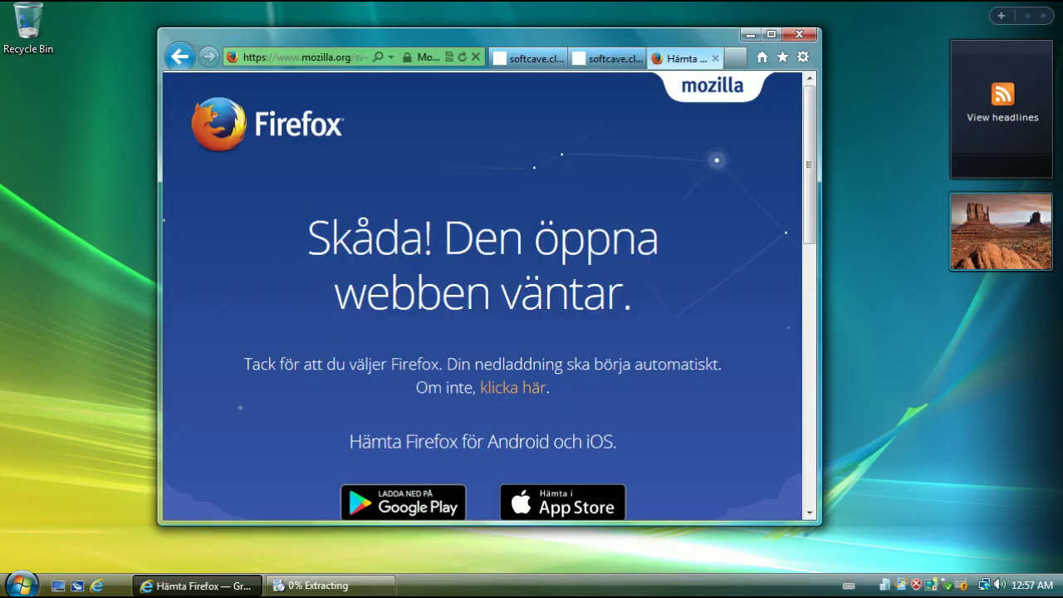
drag(400, 239, 365, 239)
click(350, 238)
click(374, 239)
double_click(359, 238)
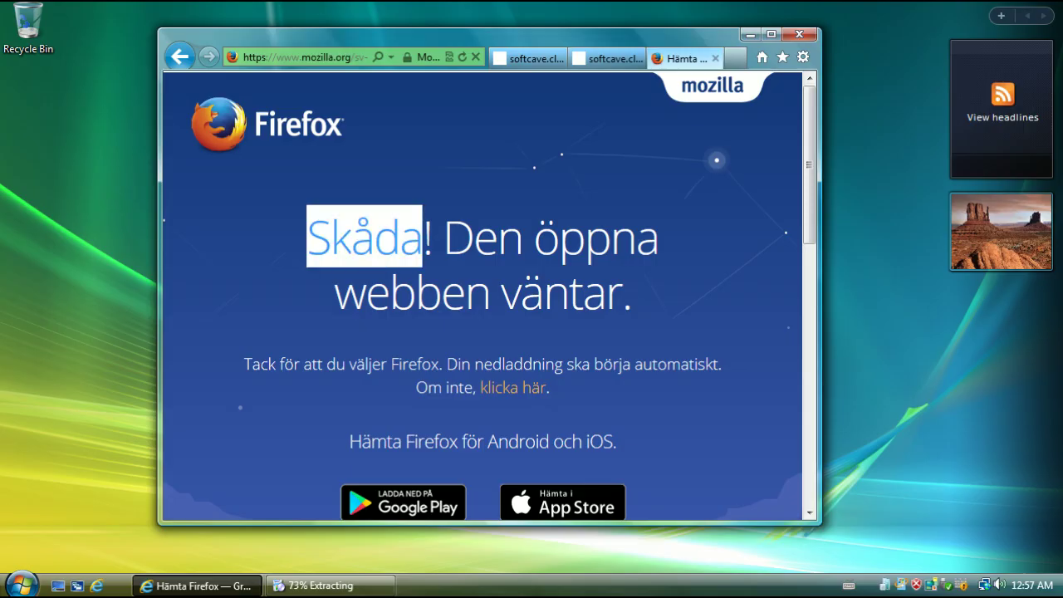
click(359, 239)
double_click(359, 238)
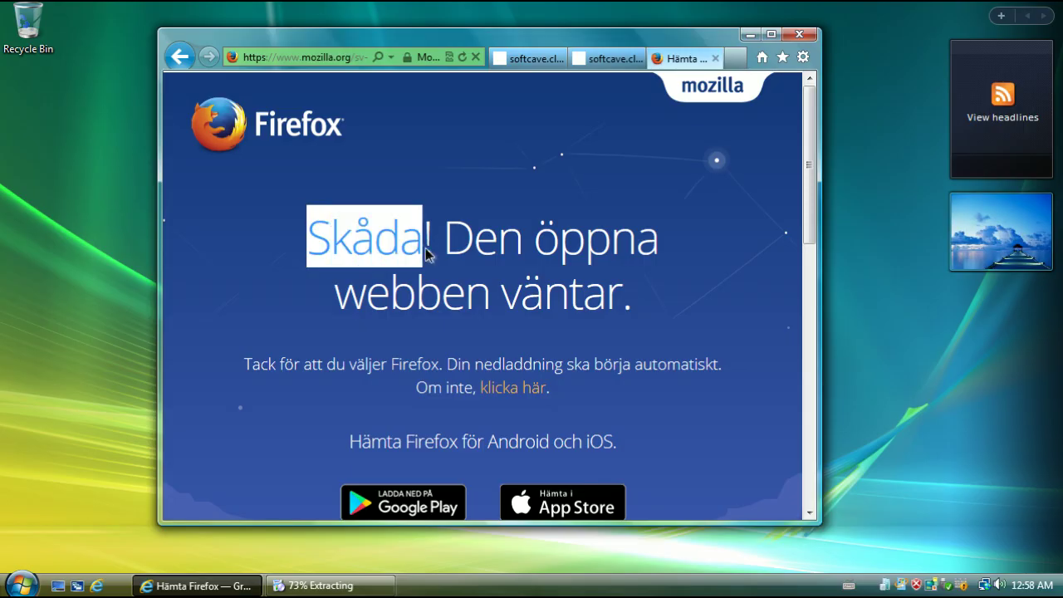
drag(423, 240, 400, 238)
click(363, 247)
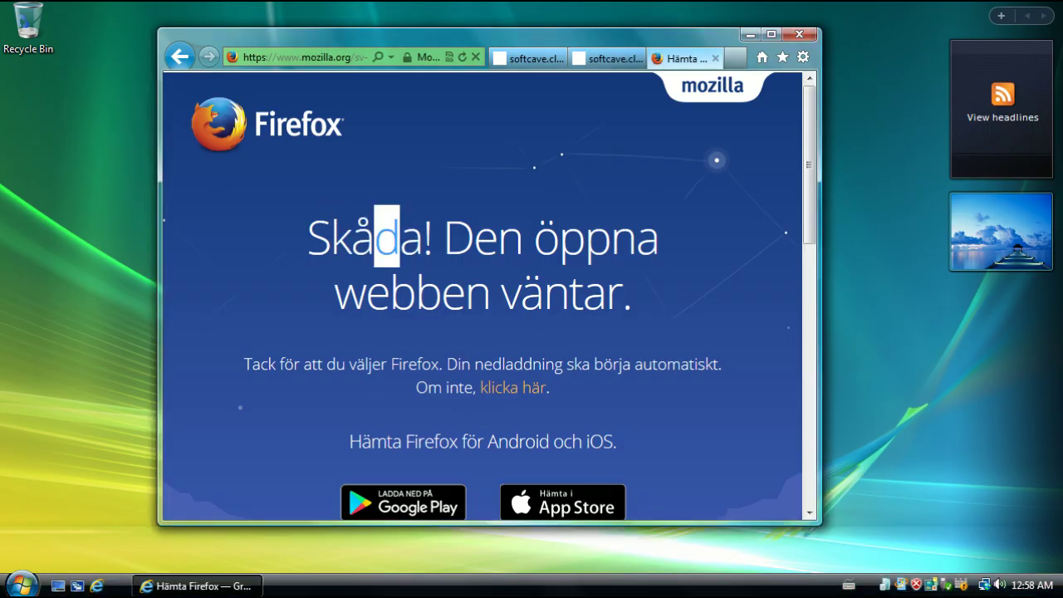
click(268, 247)
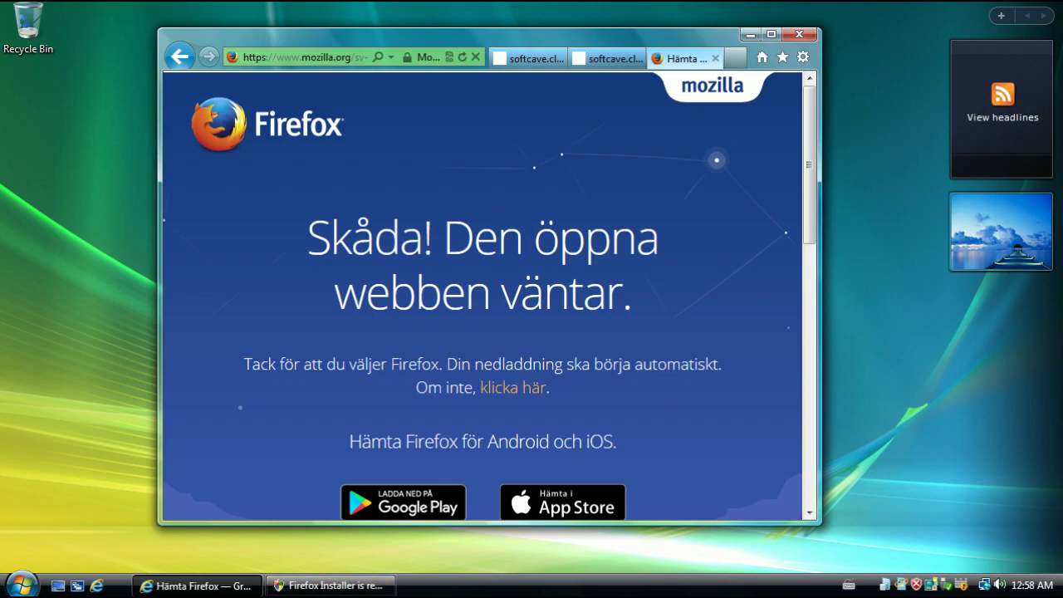
drag(531, 238, 441, 239)
click(442, 247)
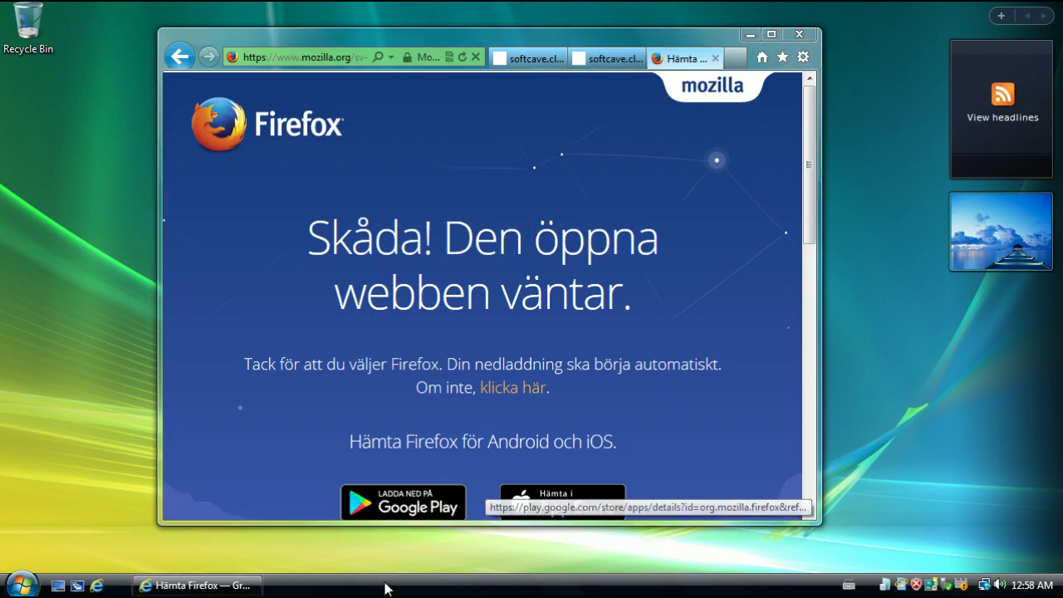
Install Firefox with the Standard installation type and launch it
click(387, 586)
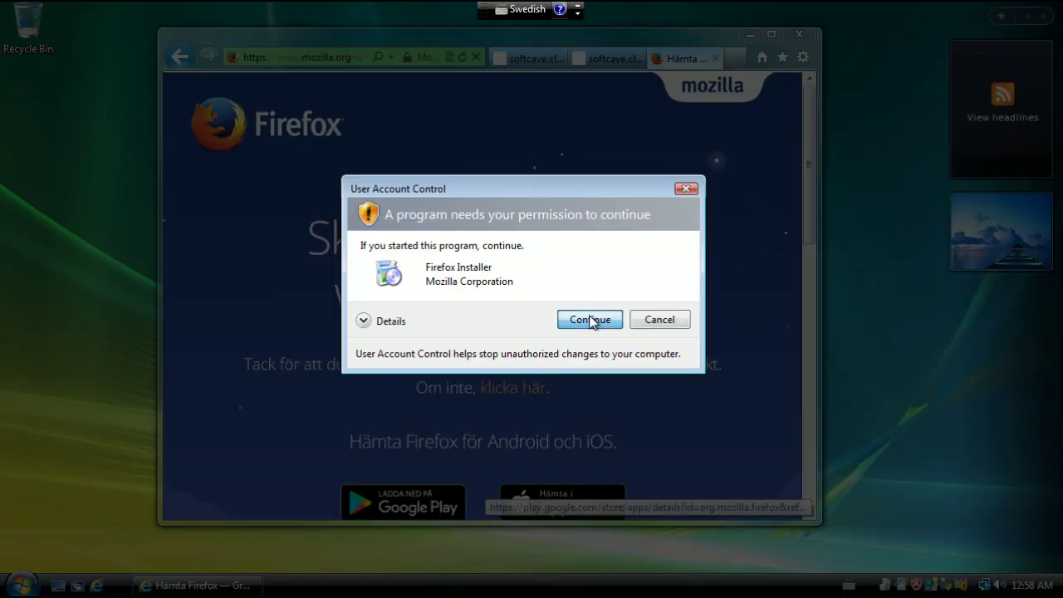
click(589, 319)
click(615, 426)
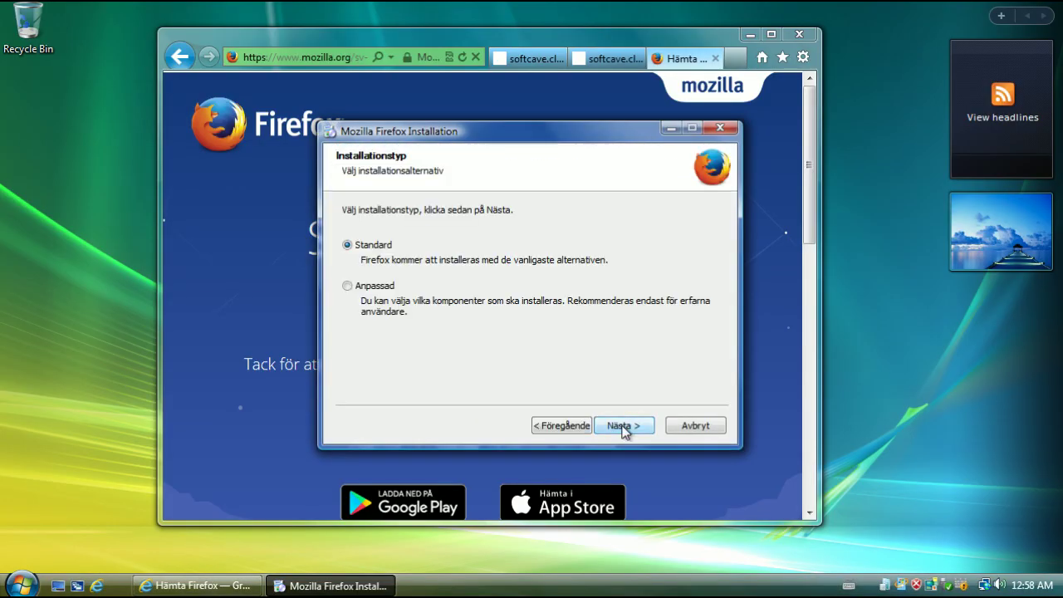
click(622, 426)
click(629, 427)
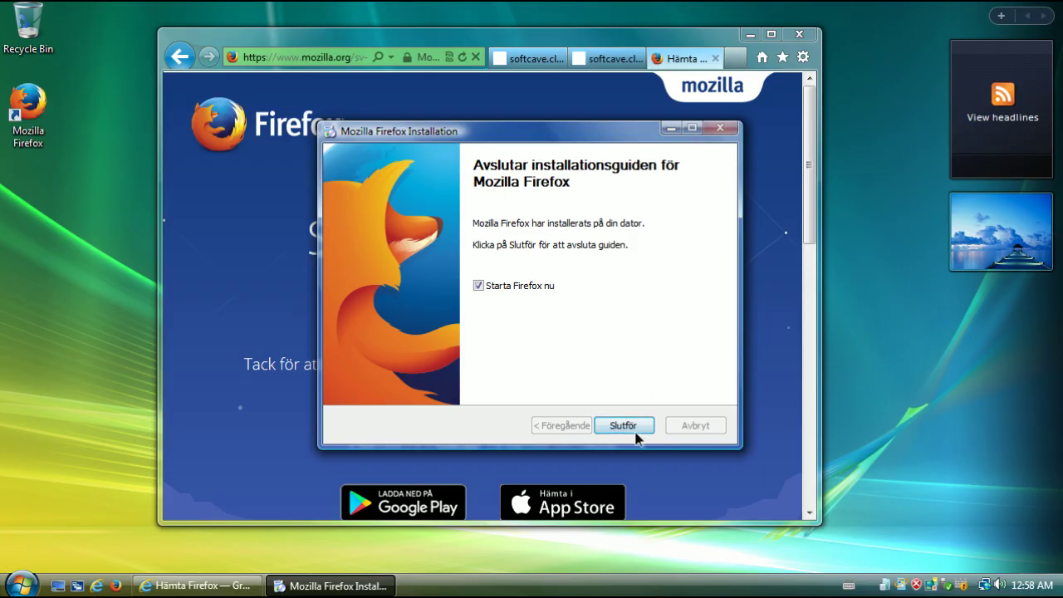
click(635, 428)
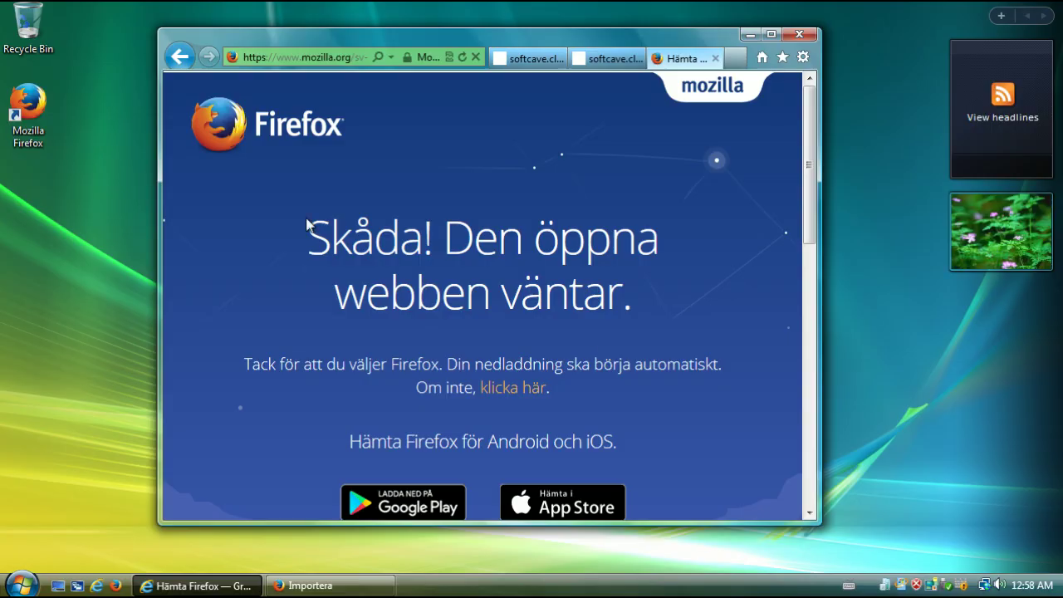
Highlight 'Skåda' in the download page heading and scroll the page
drag(309, 230, 420, 238)
click(420, 237)
scroll(633, 392, down, 2)
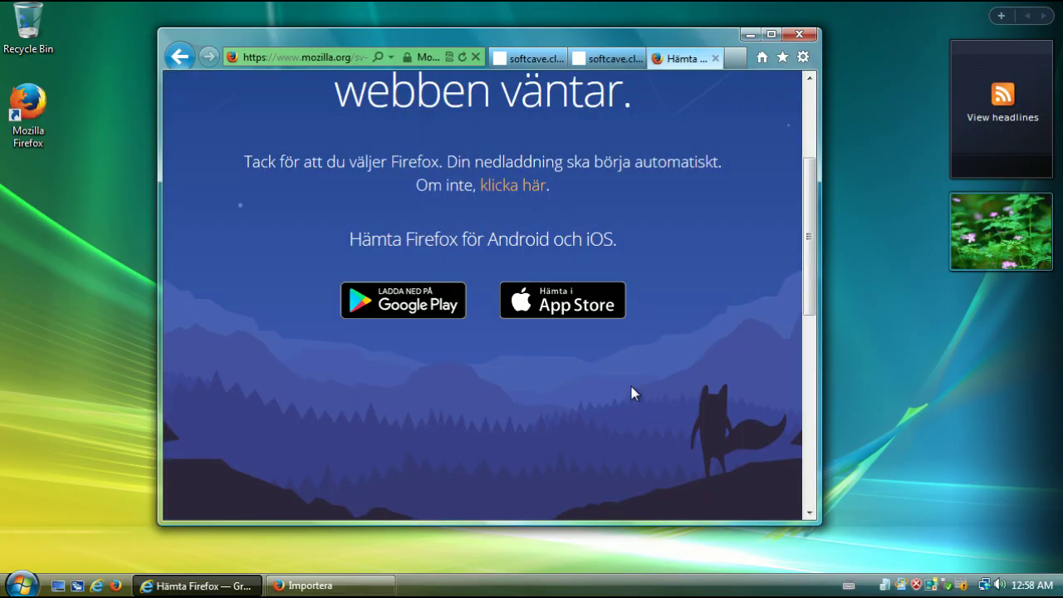
scroll(633, 392, up, 2)
scroll(676, 327, down, 3)
scroll(727, 354, up, 5)
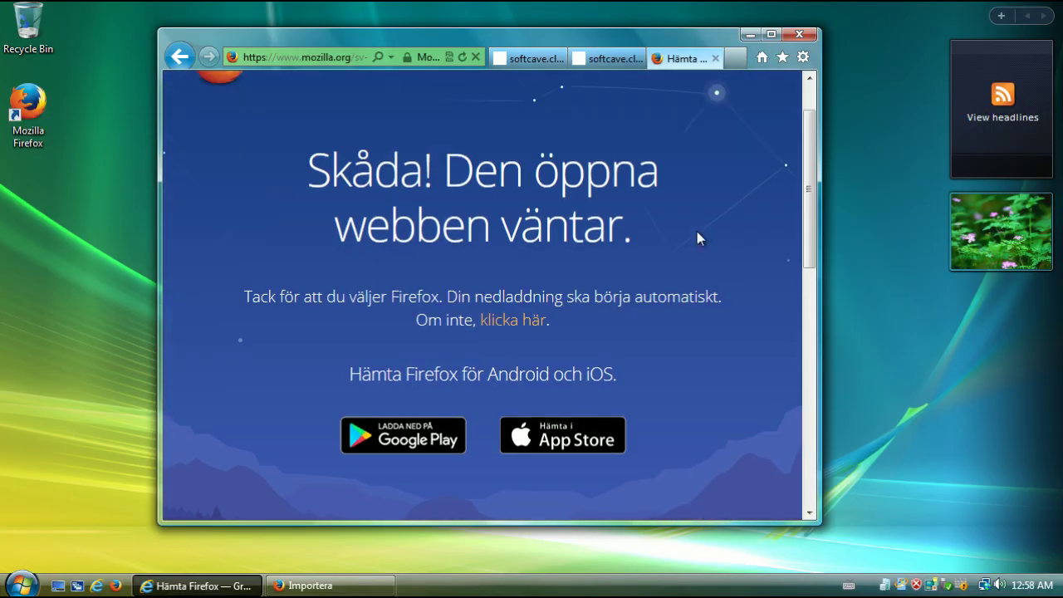
Close Internet Explorer with all its tabs and start importing its data into Firefox
click(805, 35)
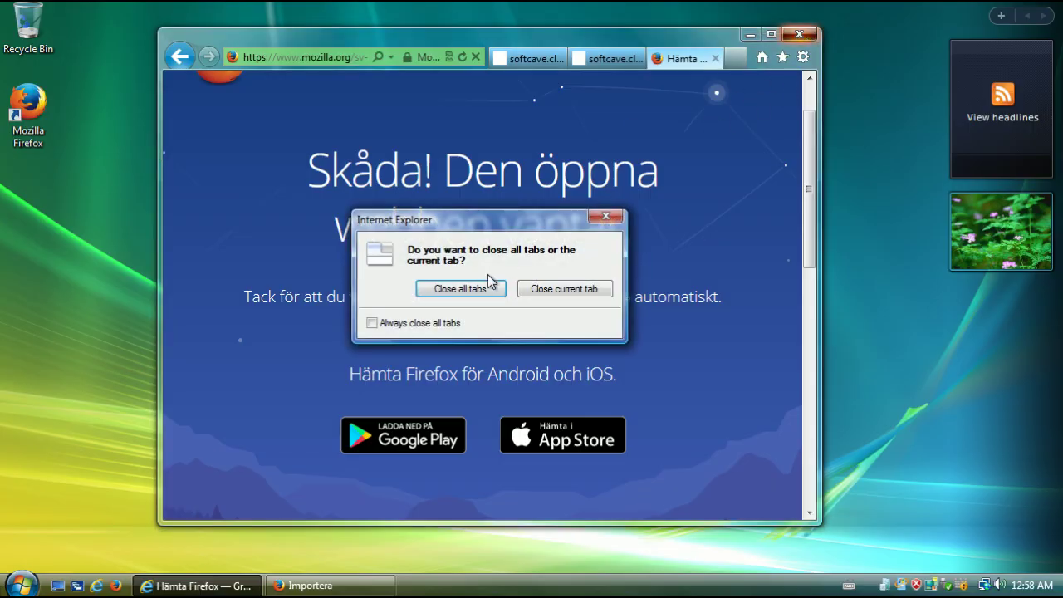
click(475, 285)
click(612, 425)
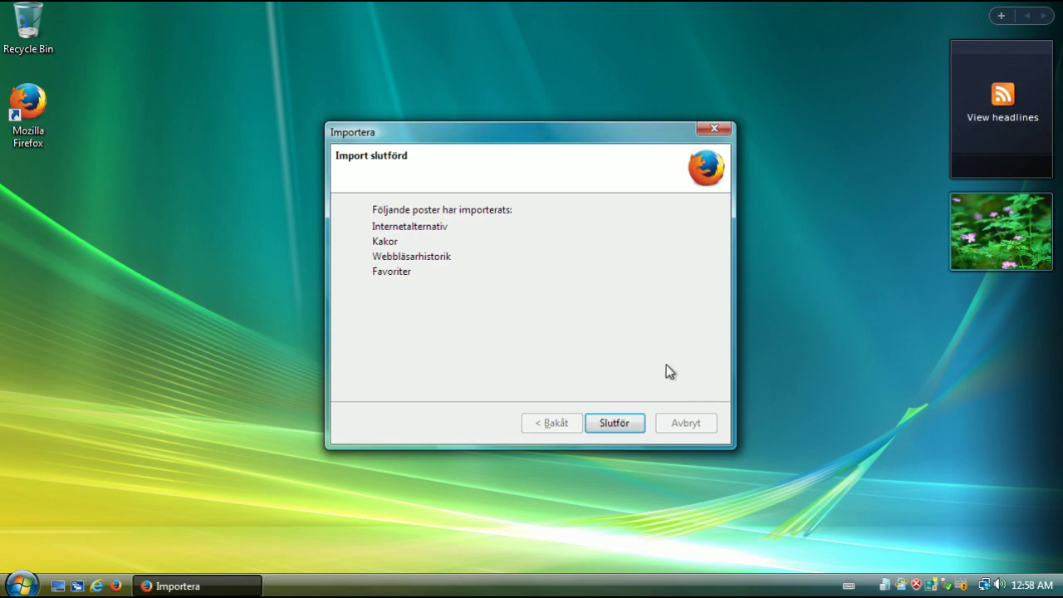
Finish the import wizard with Slutför and web-search for 'download'
click(616, 424)
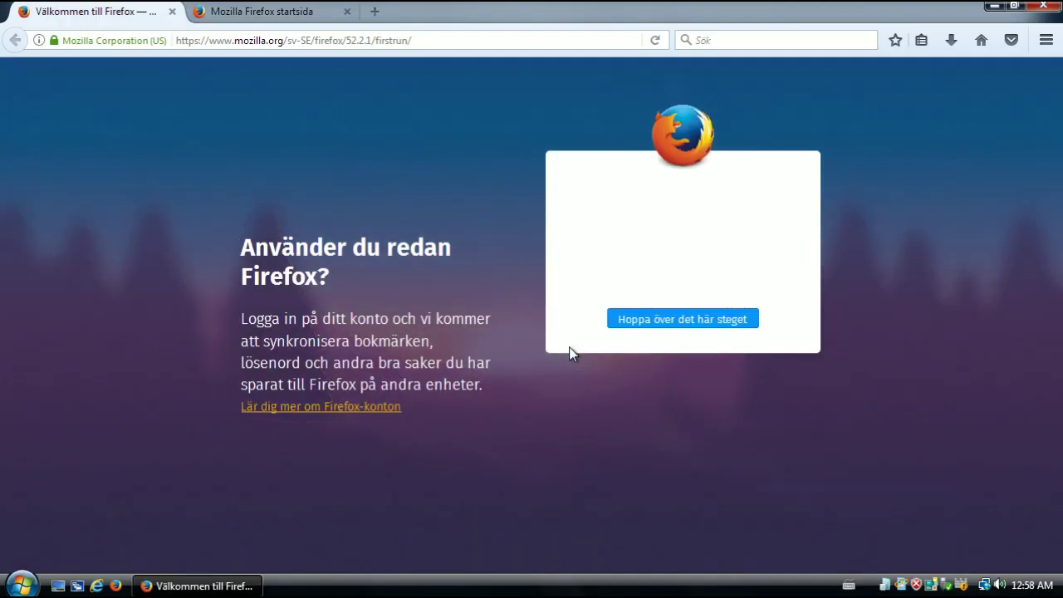
click(805, 42)
text(download)
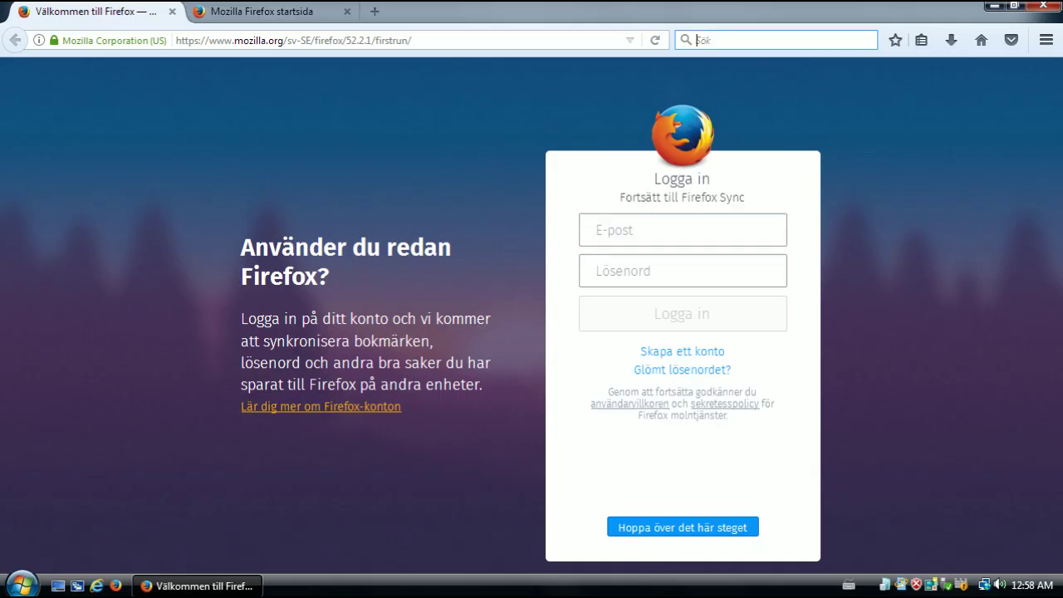
key(Return)
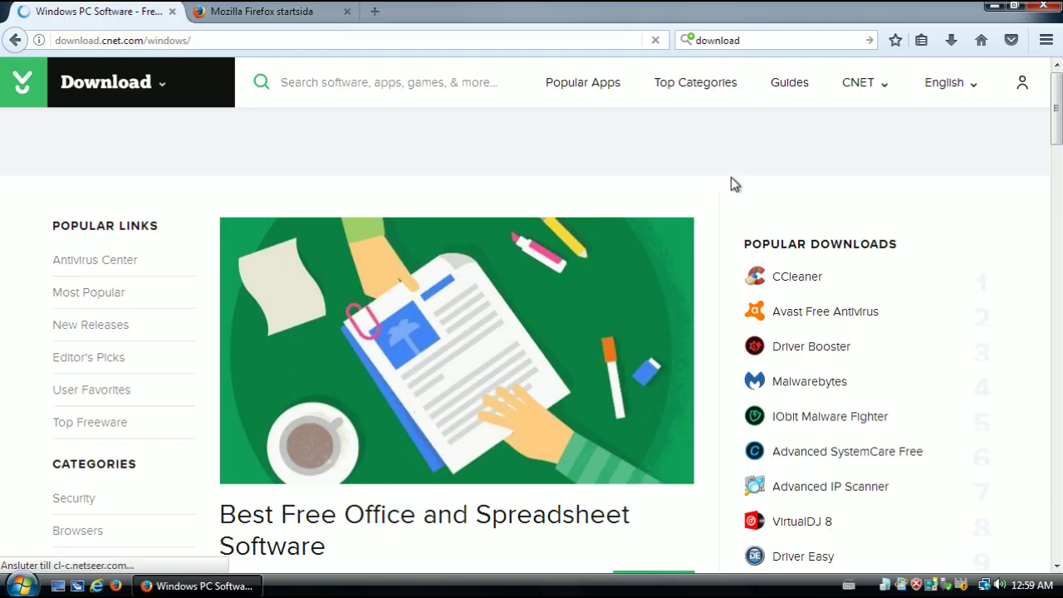
Search the CNET Download site for 'cool'
scroll(716, 219, down, 3)
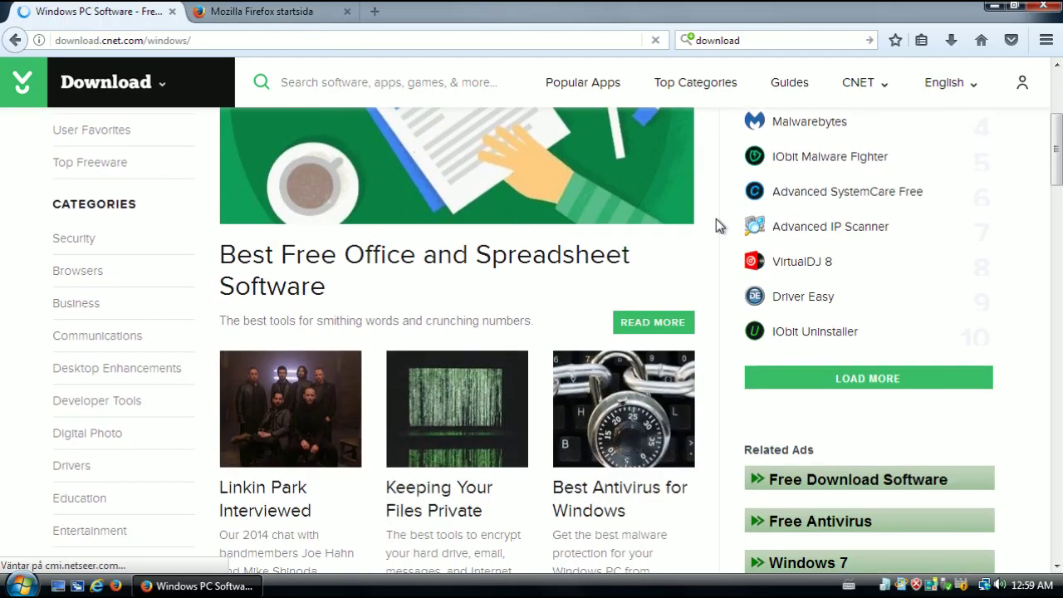
scroll(819, 249, up, 1)
scroll(662, 327, down, 3)
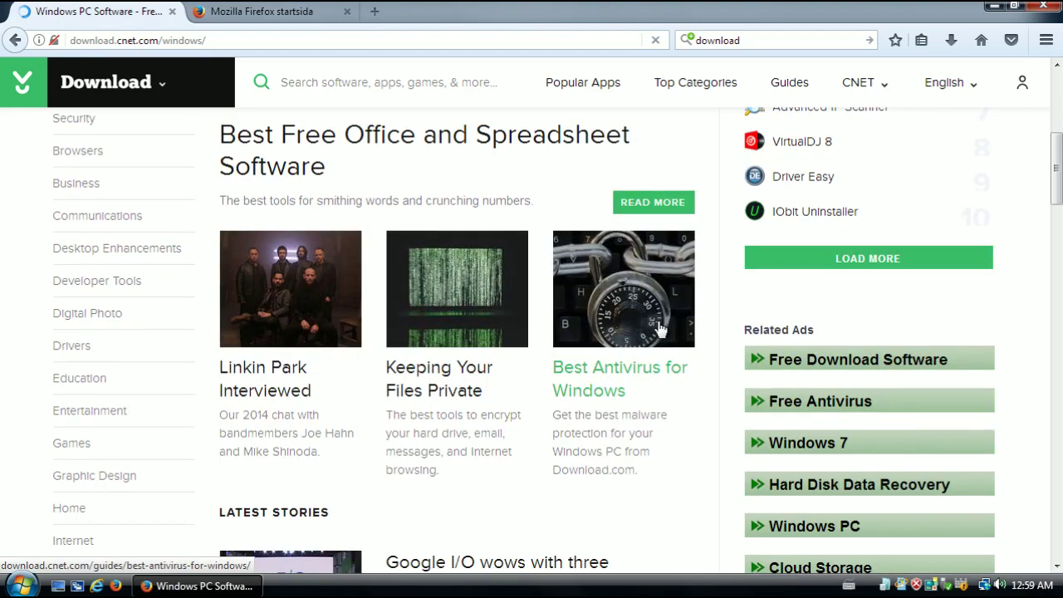
scroll(485, 414, up, 1)
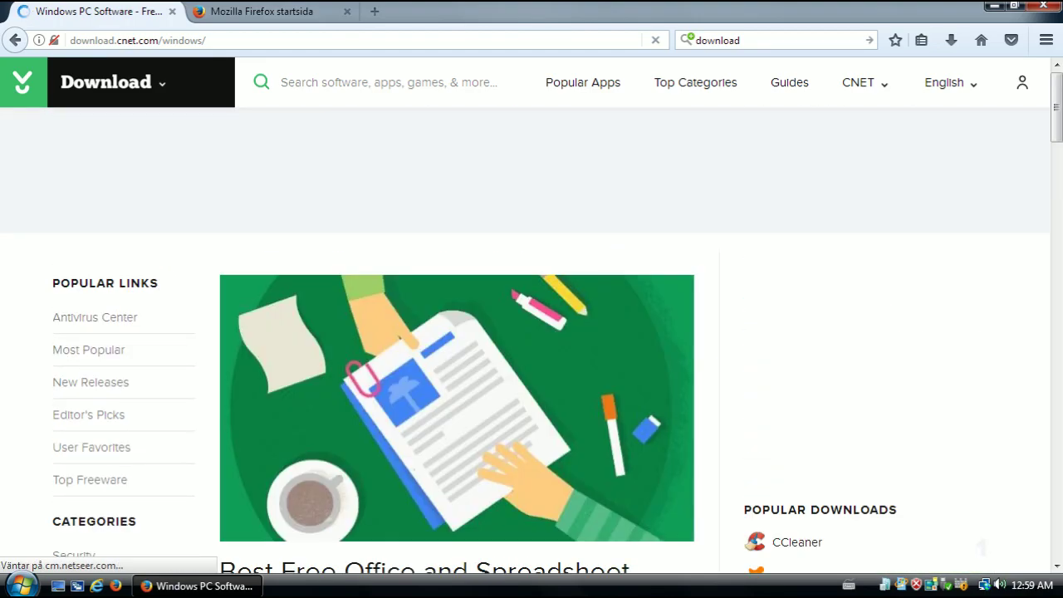
click(394, 93)
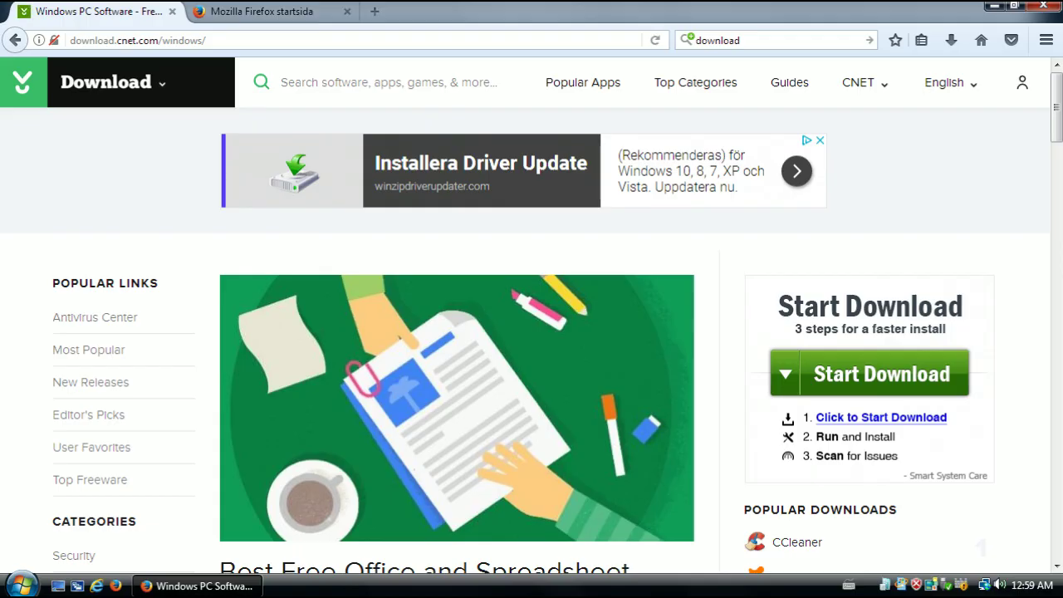
click(249, 100)
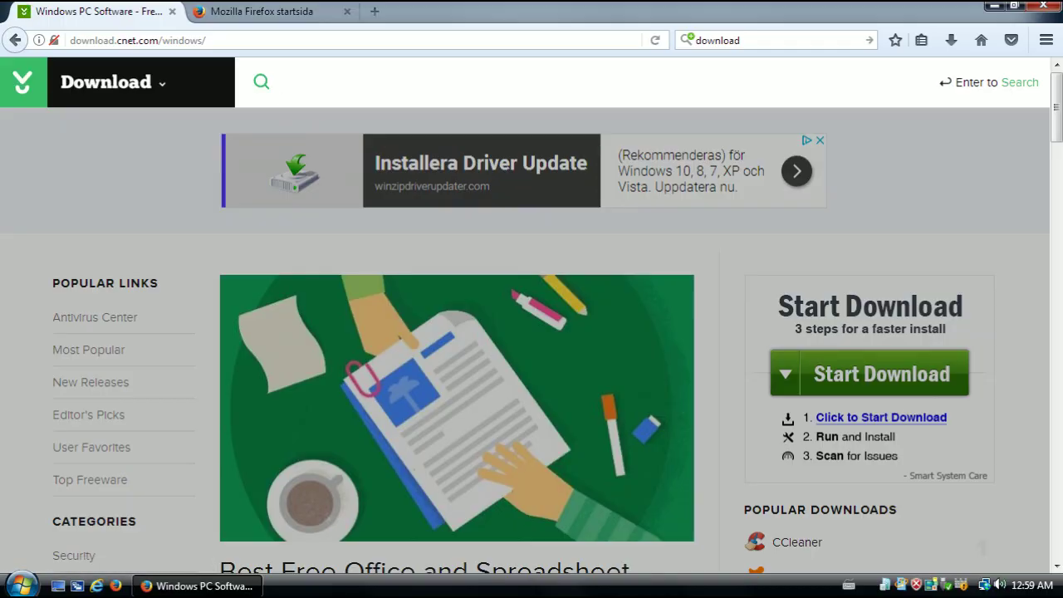
key(Return)
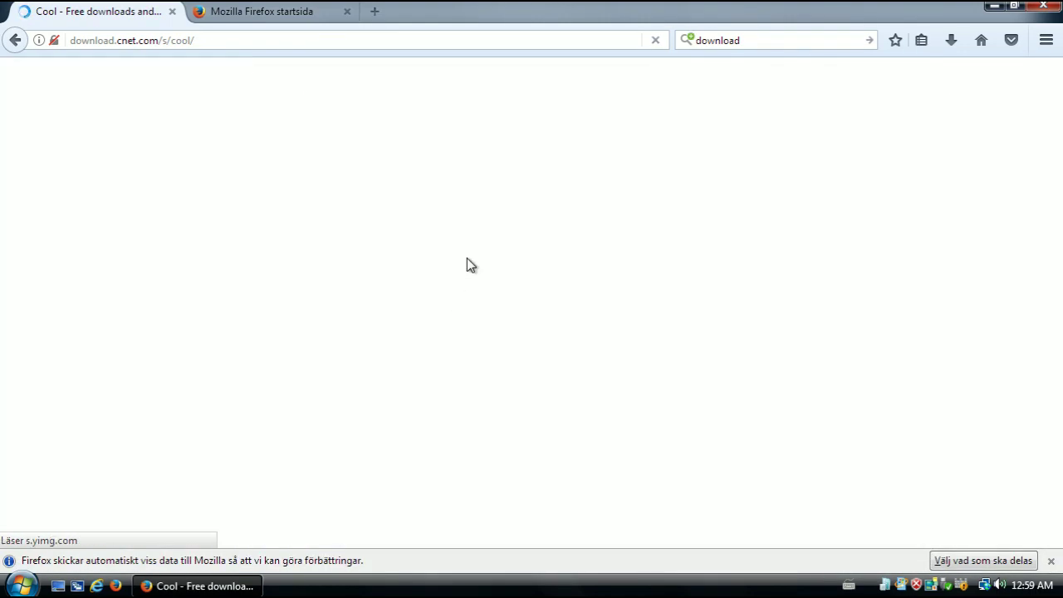
Scroll through the 'cool' results until Cool Desk is visible
scroll(815, 235, down, 1)
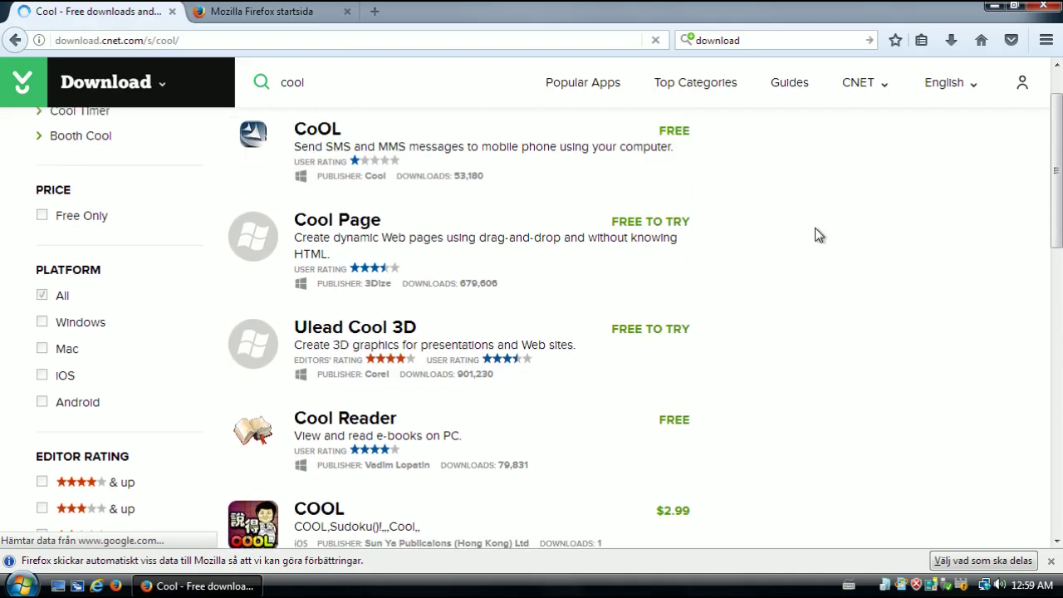
scroll(689, 307, down, 1)
scroll(706, 342, down, 5)
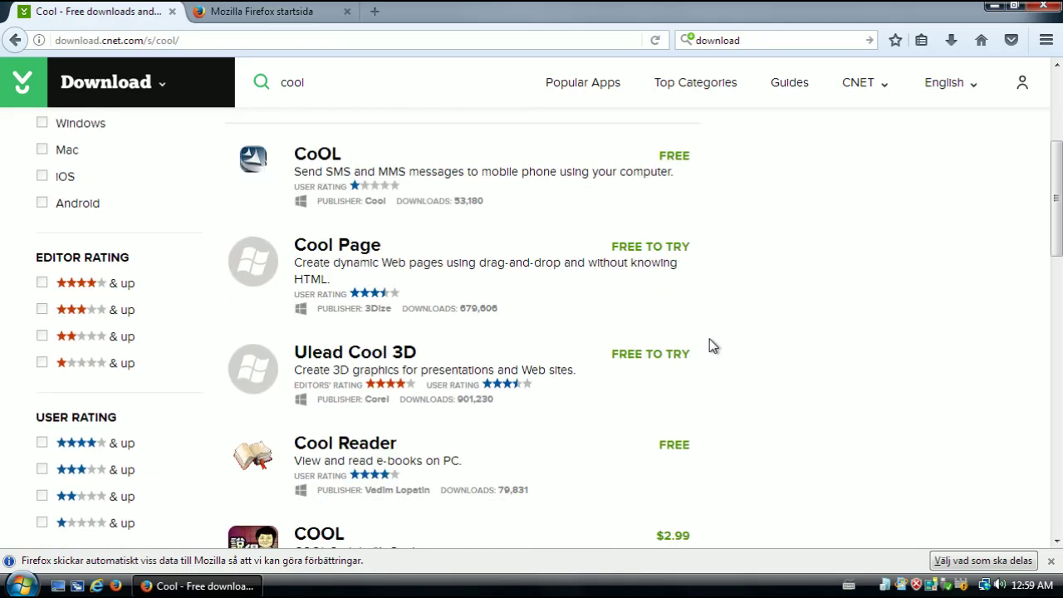
scroll(407, 249, down, 1)
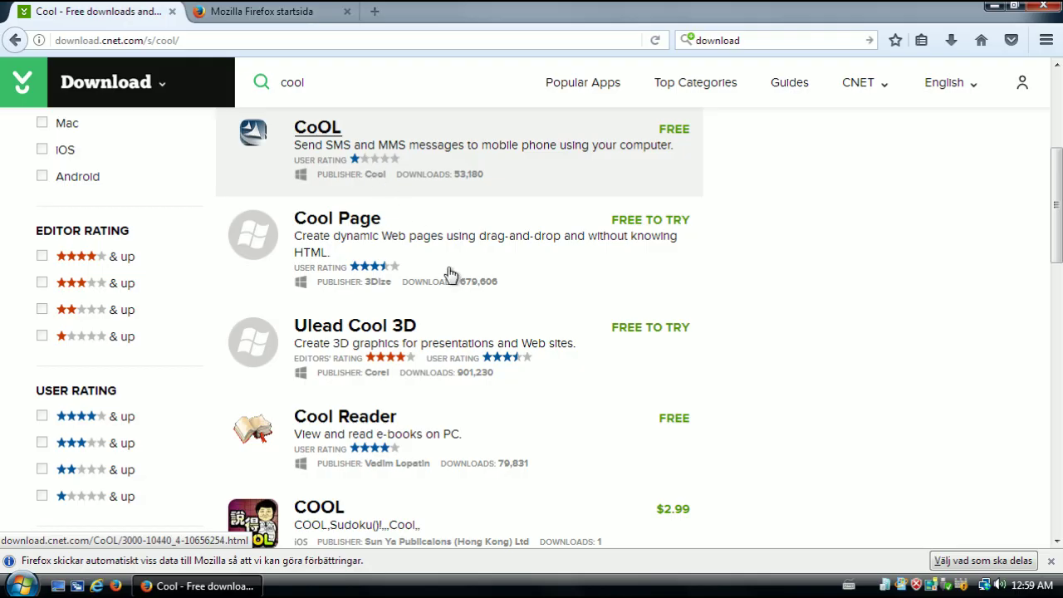
scroll(790, 404, down, 4)
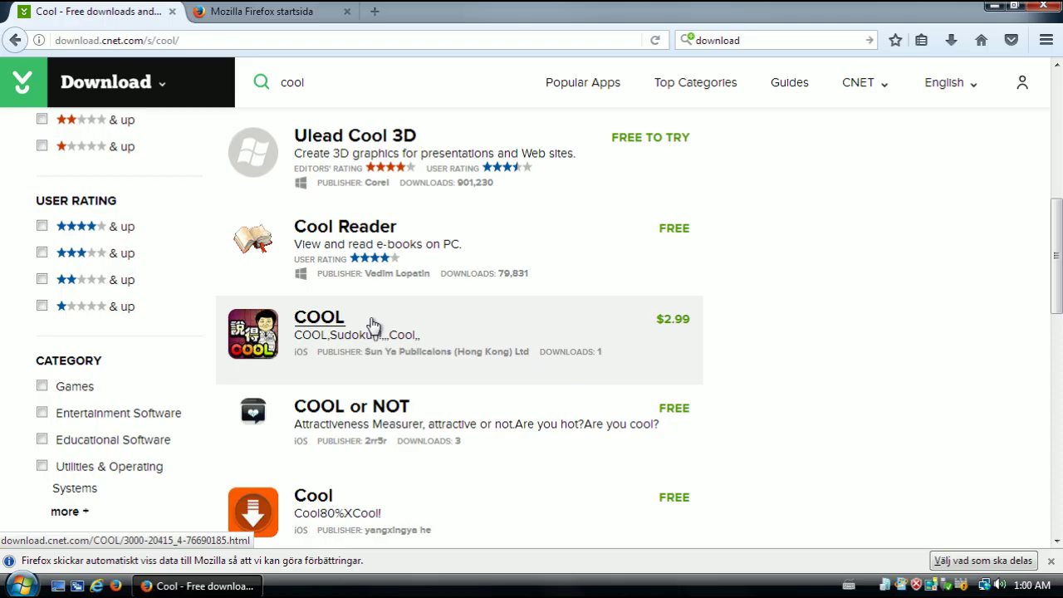
scroll(470, 422, down, 4)
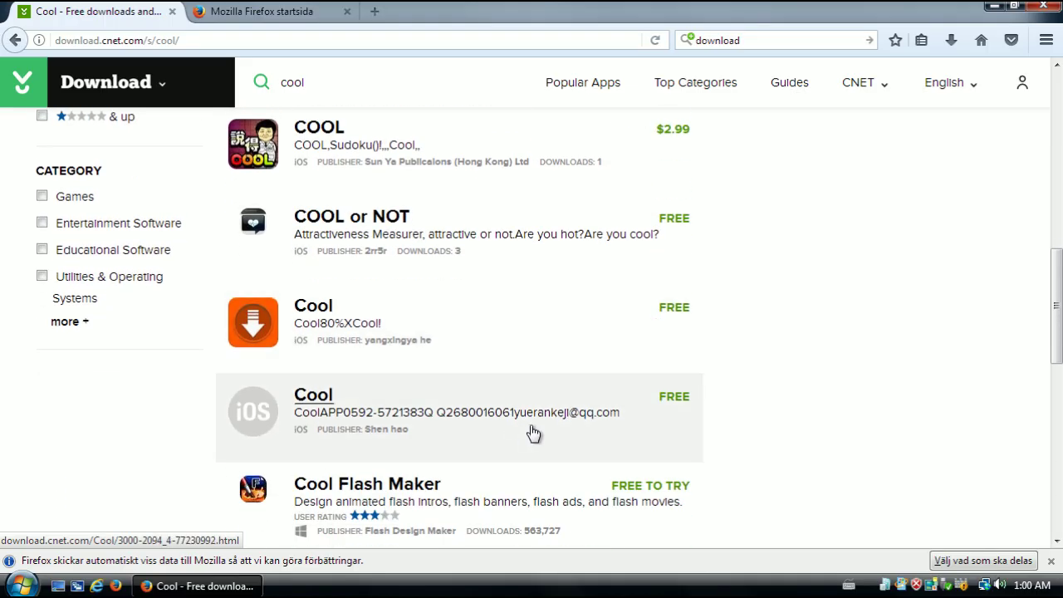
scroll(448, 323, down, 2)
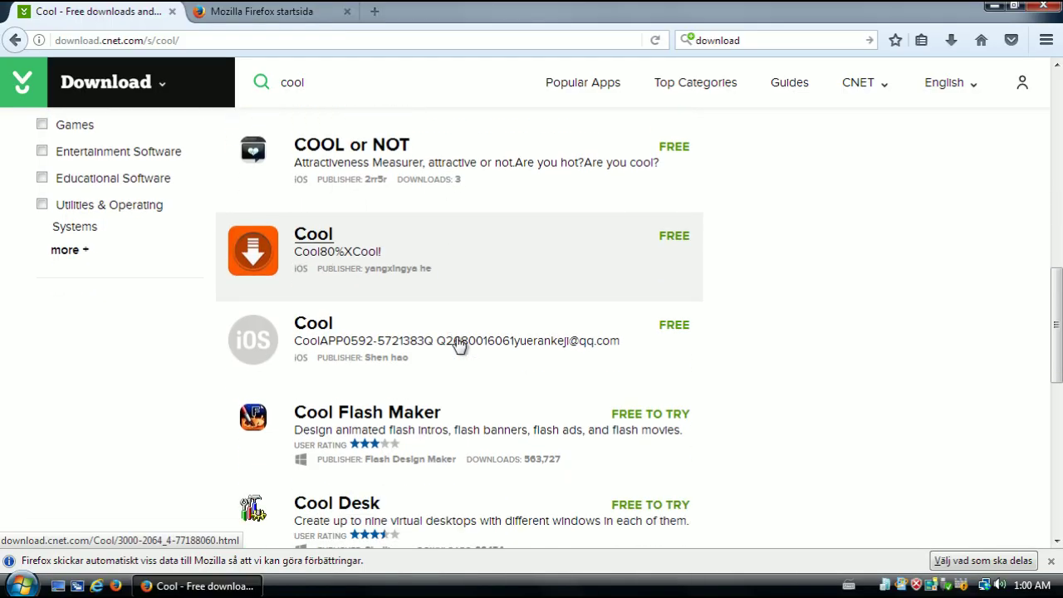
scroll(458, 343, down, 3)
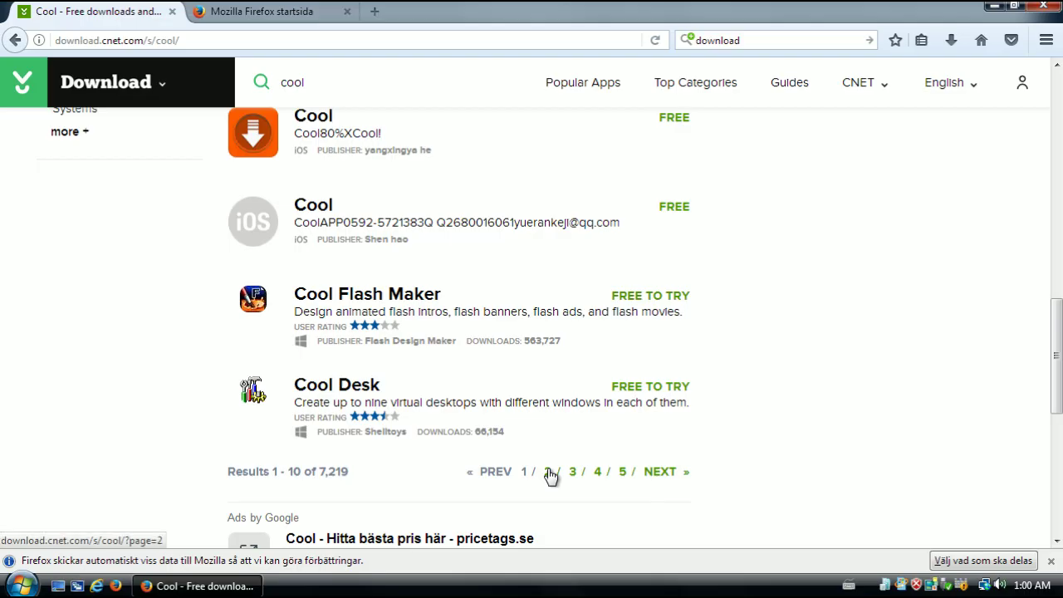
Open the Cool Desk page, dismiss the Läsvy reader prompt, and click Download Now for cool_desk.exe
click(550, 405)
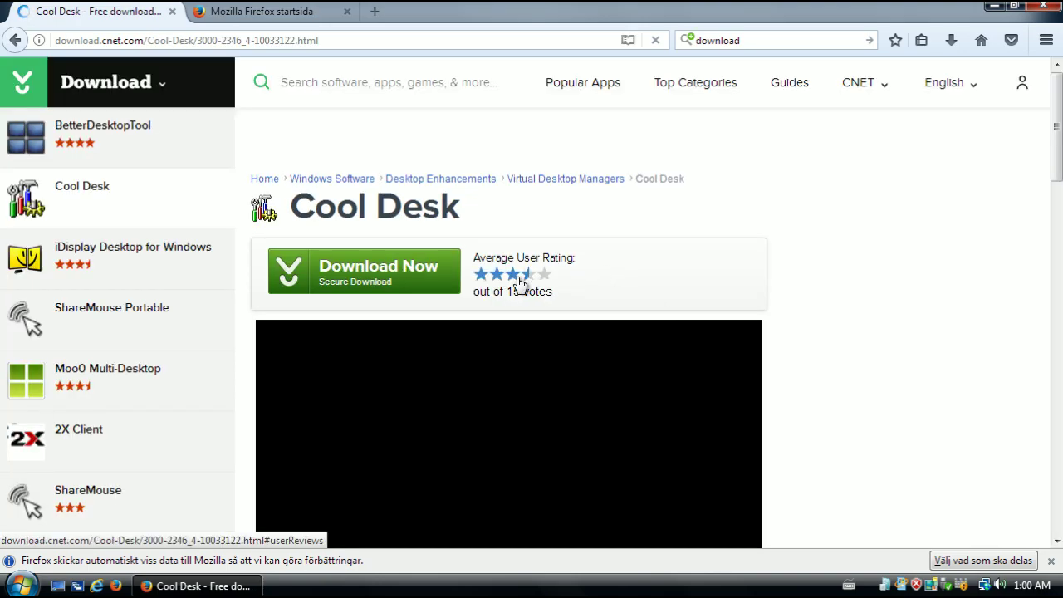
scroll(473, 296, down, 2)
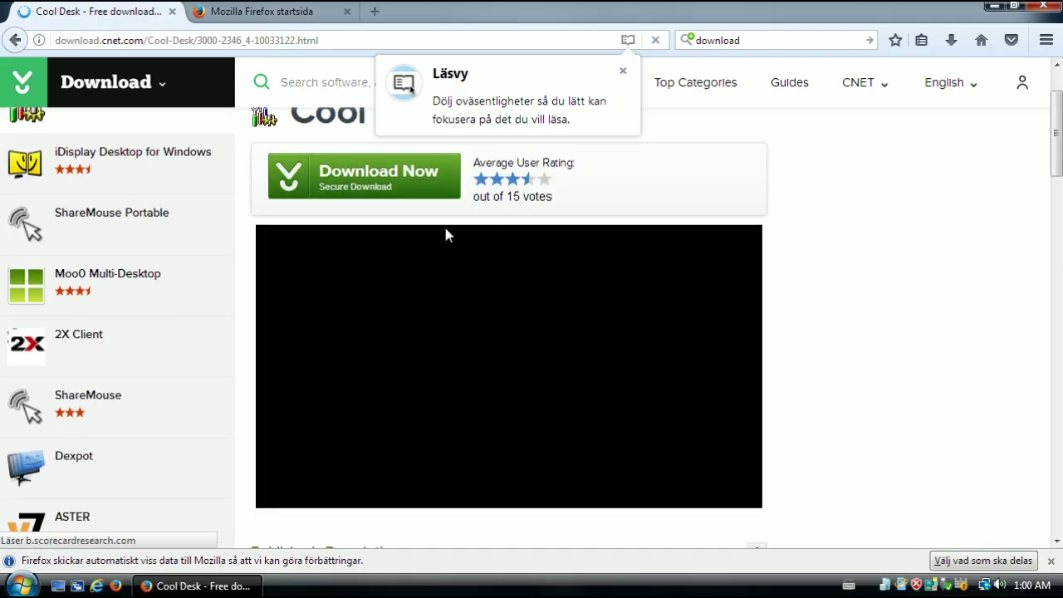
scroll(439, 243, down, 2)
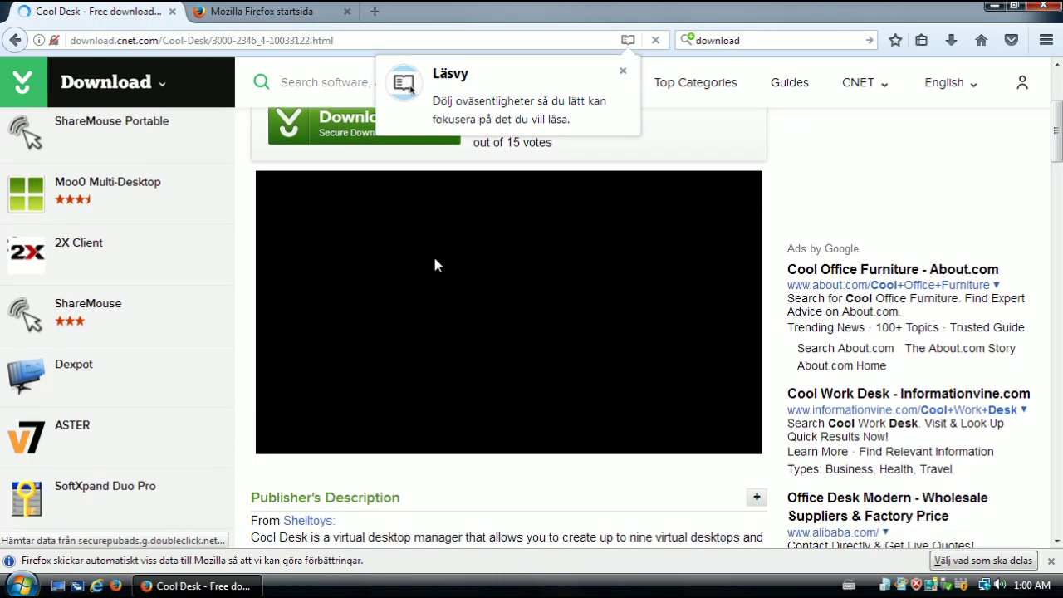
scroll(434, 264, up, 2)
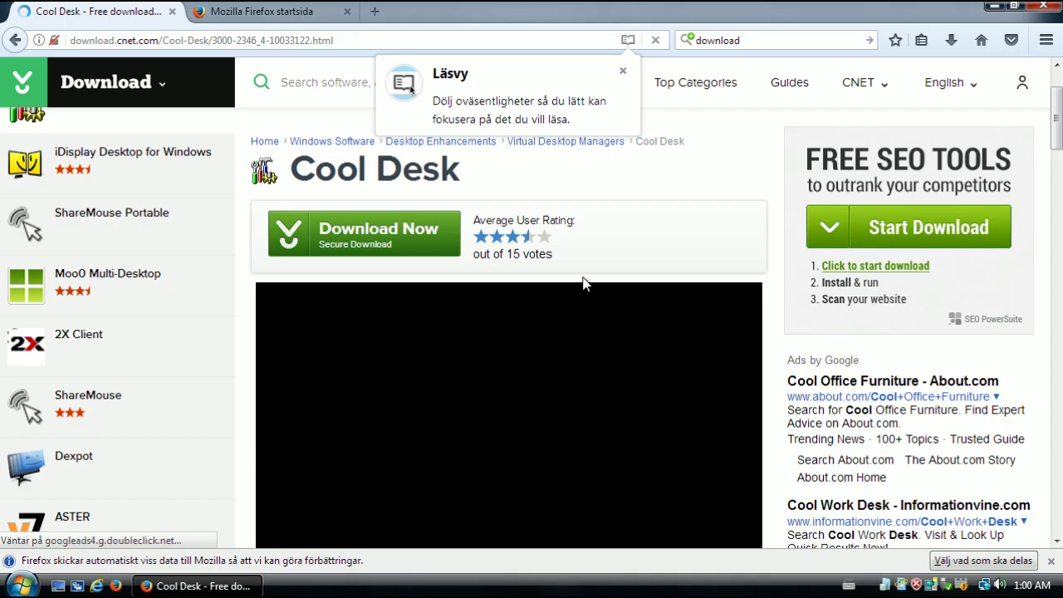
scroll(587, 322, down, 1)
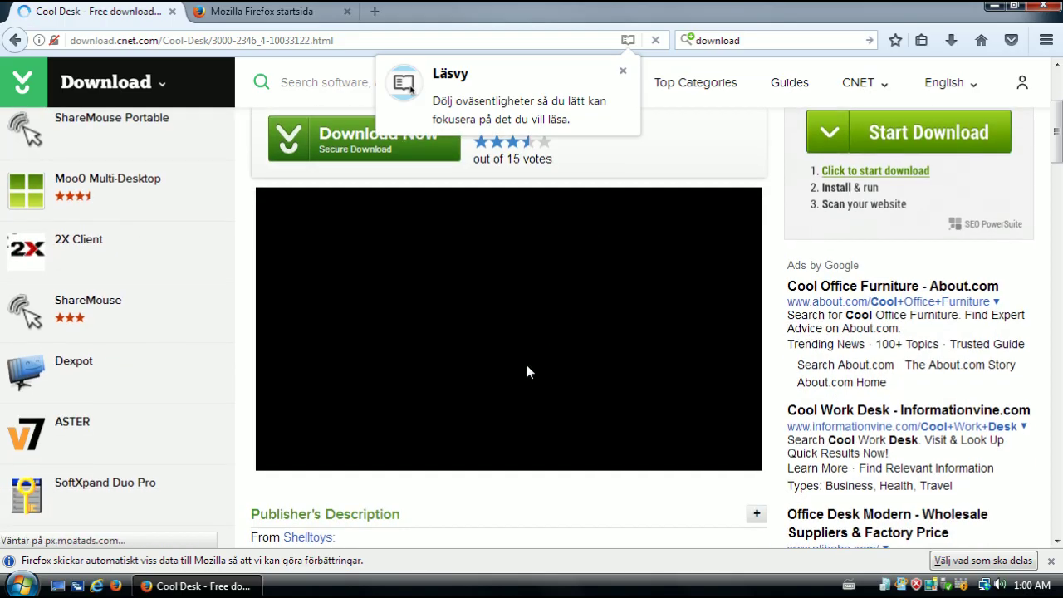
click(623, 73)
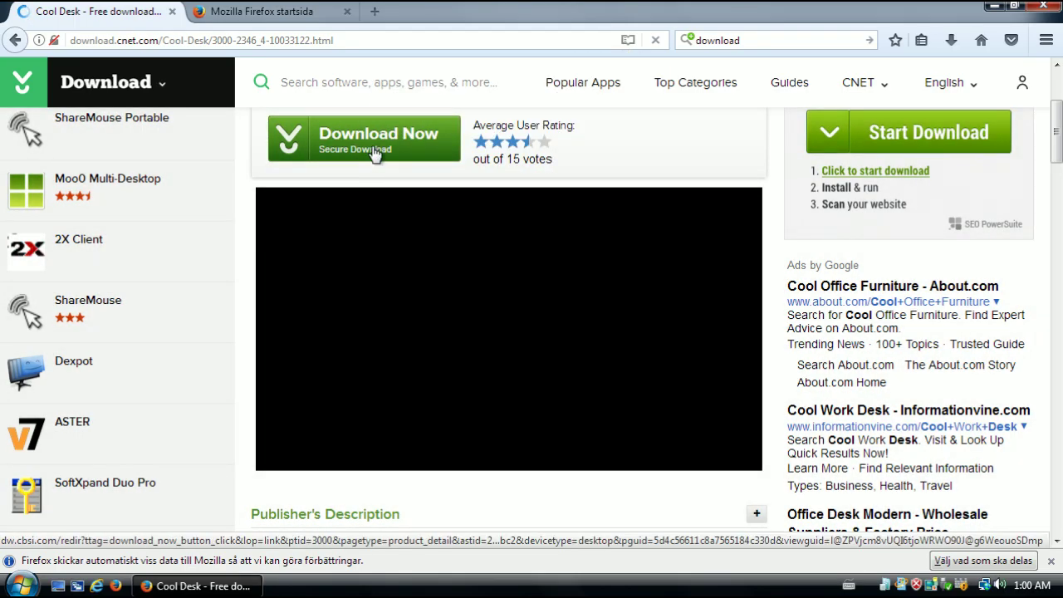
click(374, 152)
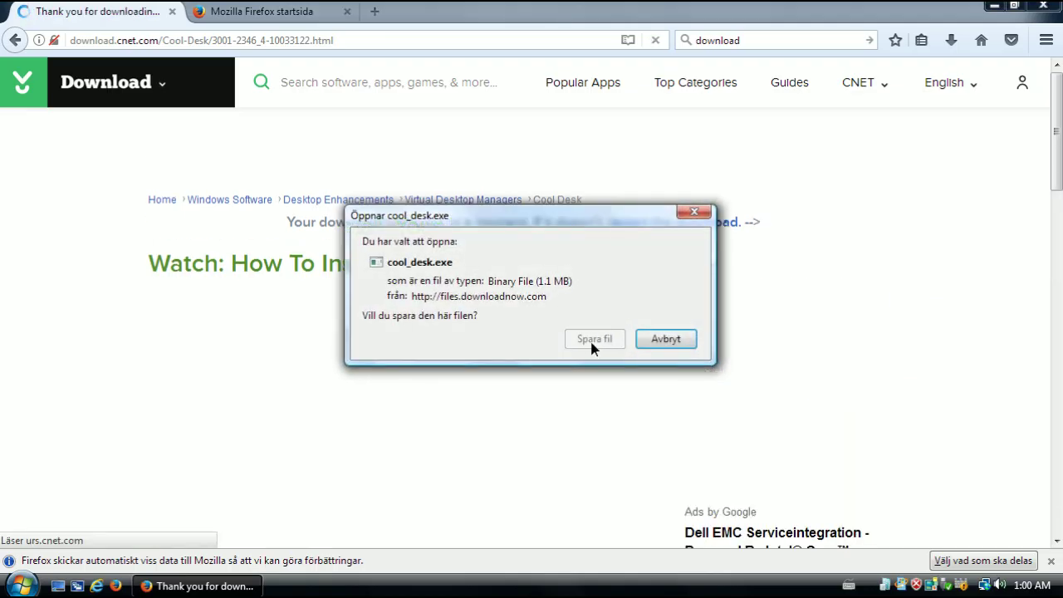
Save cool_desk.exe to disk, minimize Firefox, and open it from the Biblioteket downloads library
click(595, 340)
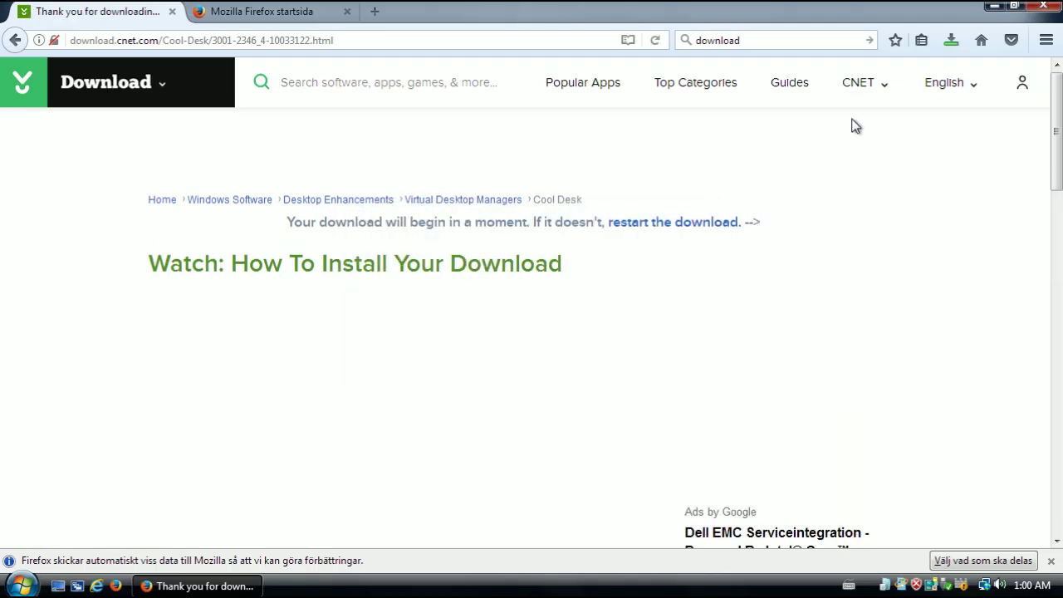
click(994, 6)
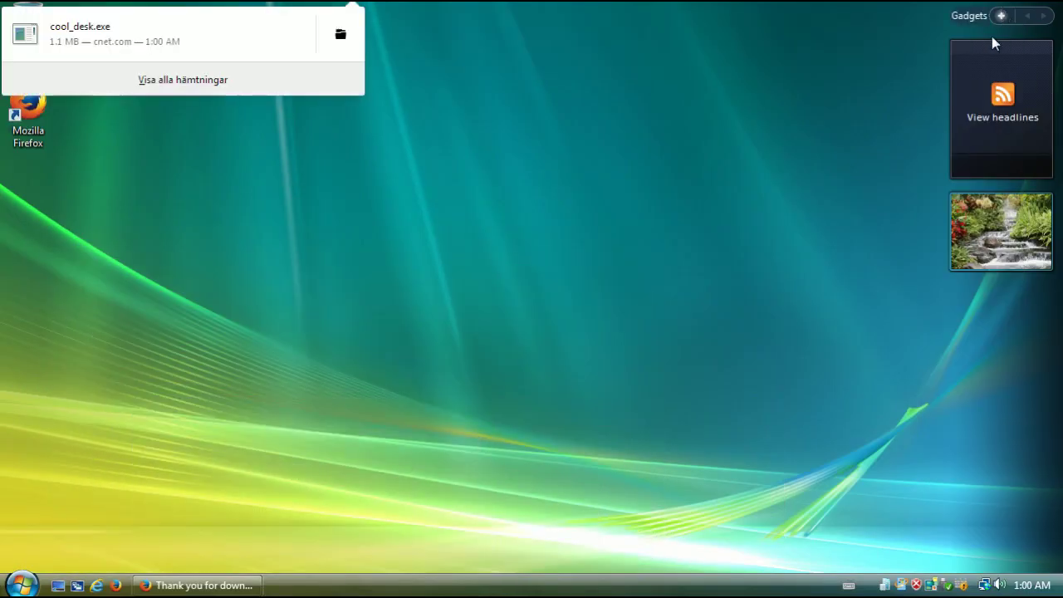
click(327, 37)
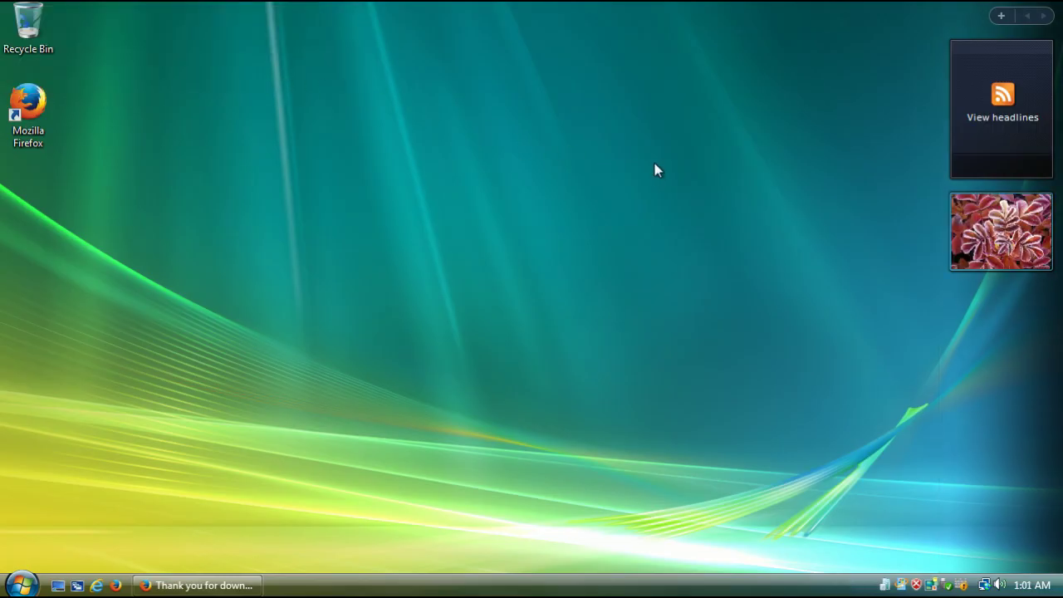
click(3, 586)
click(398, 289)
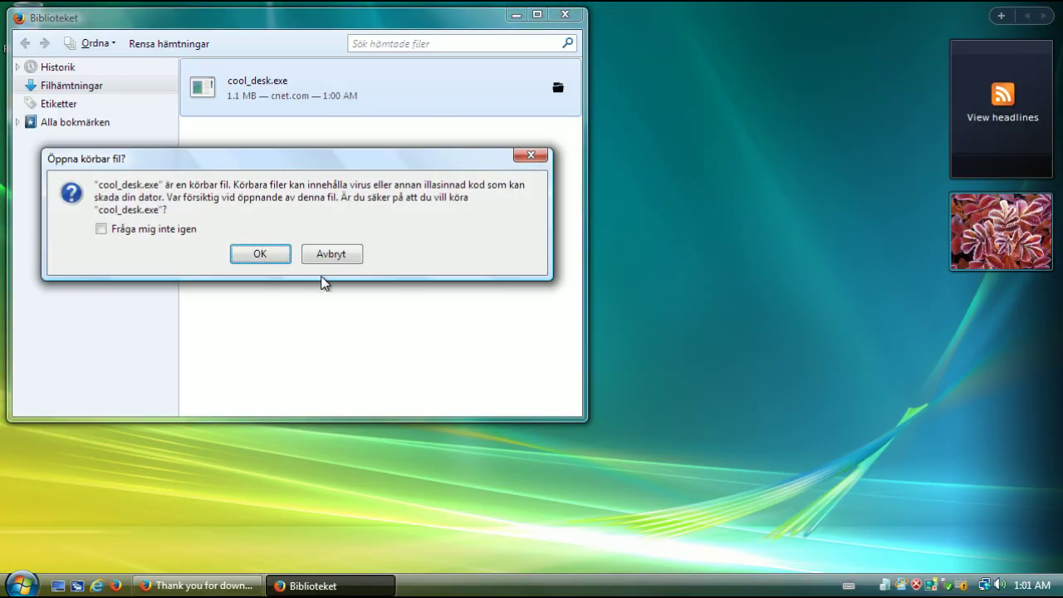
Run the Cool Desk installer, accept the license, and install to the default, newly created directory
key(Return)
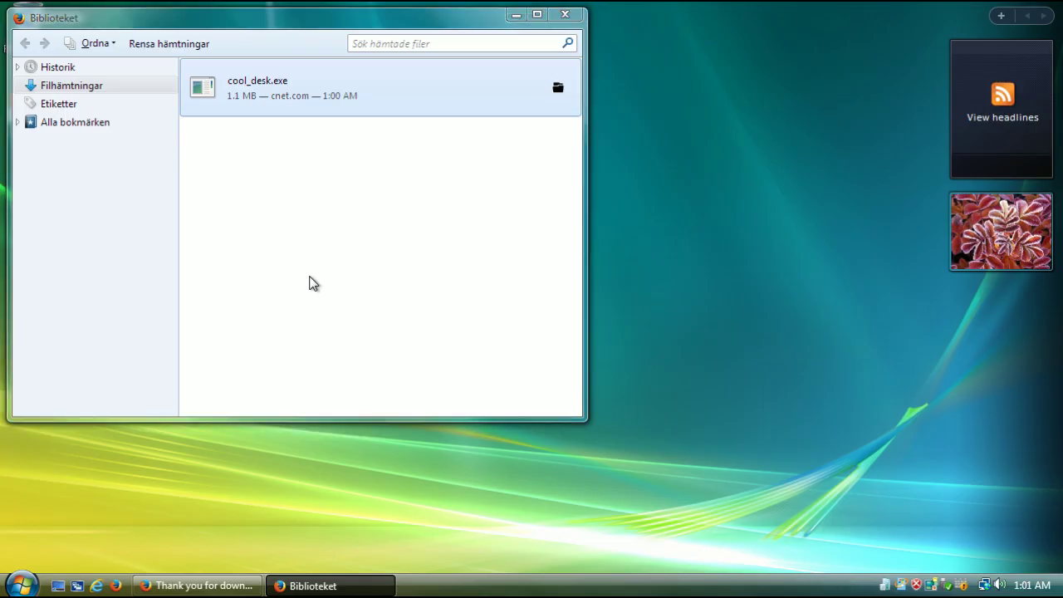
click(565, 309)
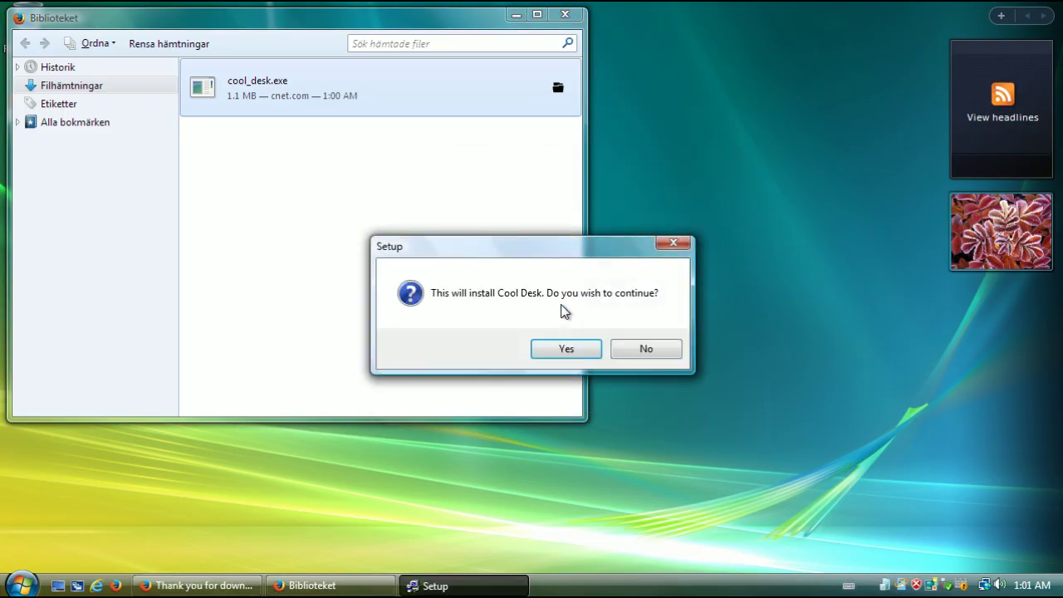
click(557, 350)
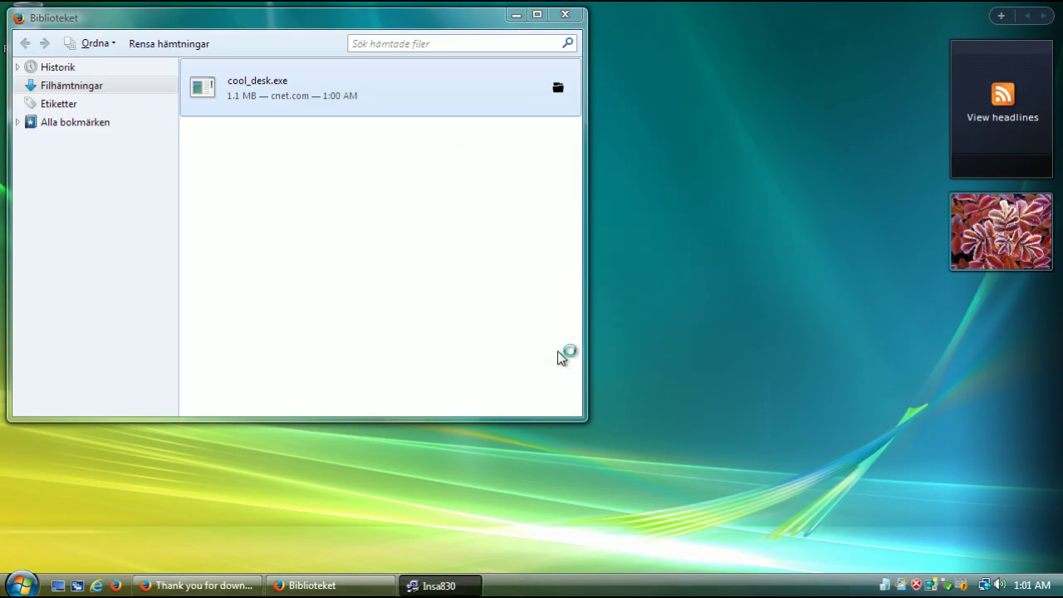
click(622, 439)
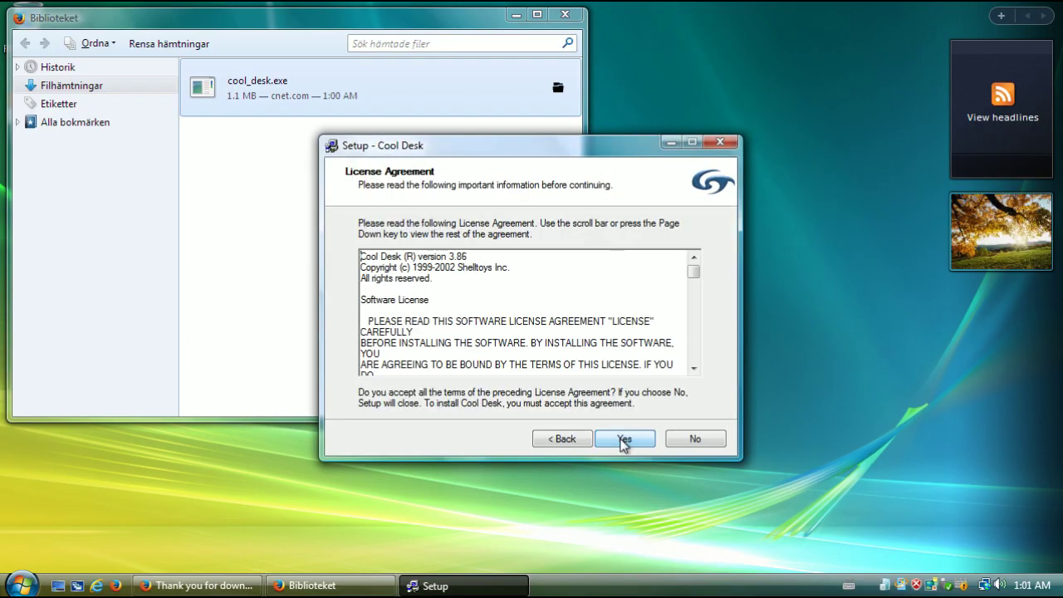
click(618, 438)
click(618, 439)
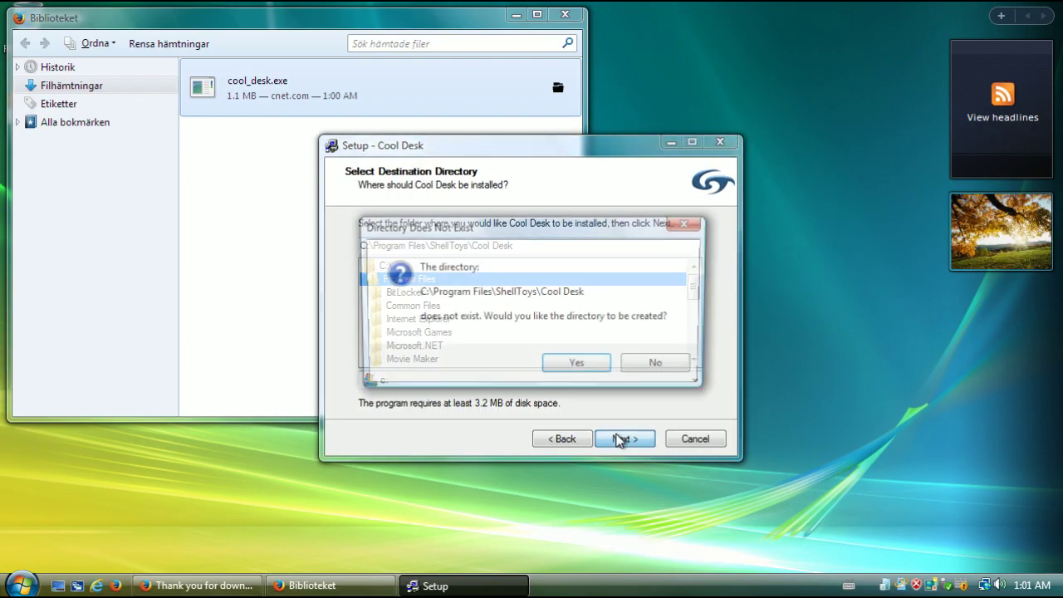
click(587, 363)
click(623, 438)
click(623, 438)
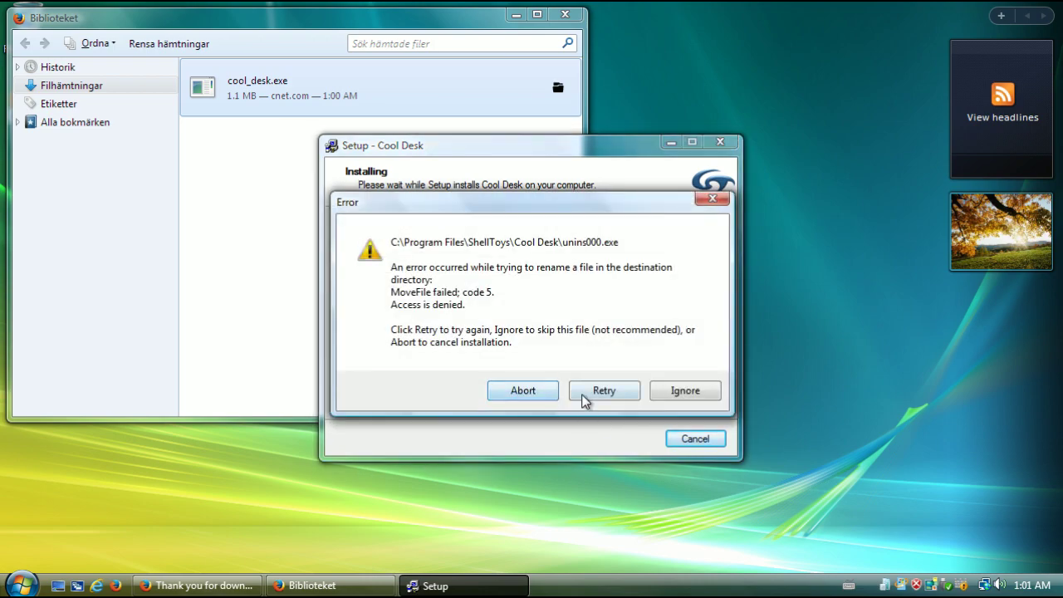
Ignore each file-access error (unins000.exe, French.dll, Korean.dll, cdhook.dll, LSYS.DLL, quicktour.exe) and finish setup
click(664, 391)
click(661, 389)
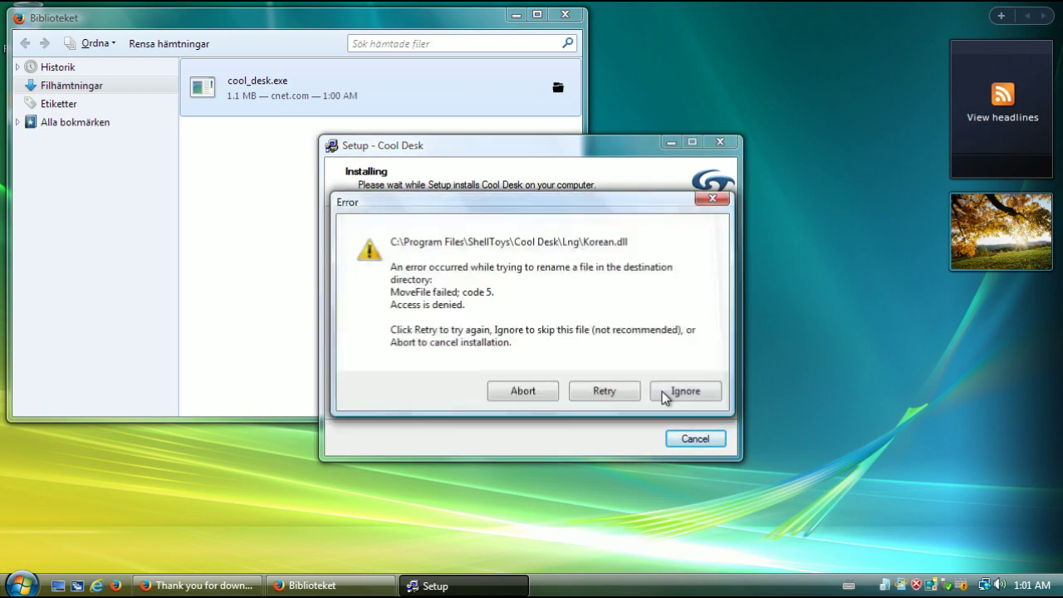
click(662, 391)
click(667, 391)
click(671, 391)
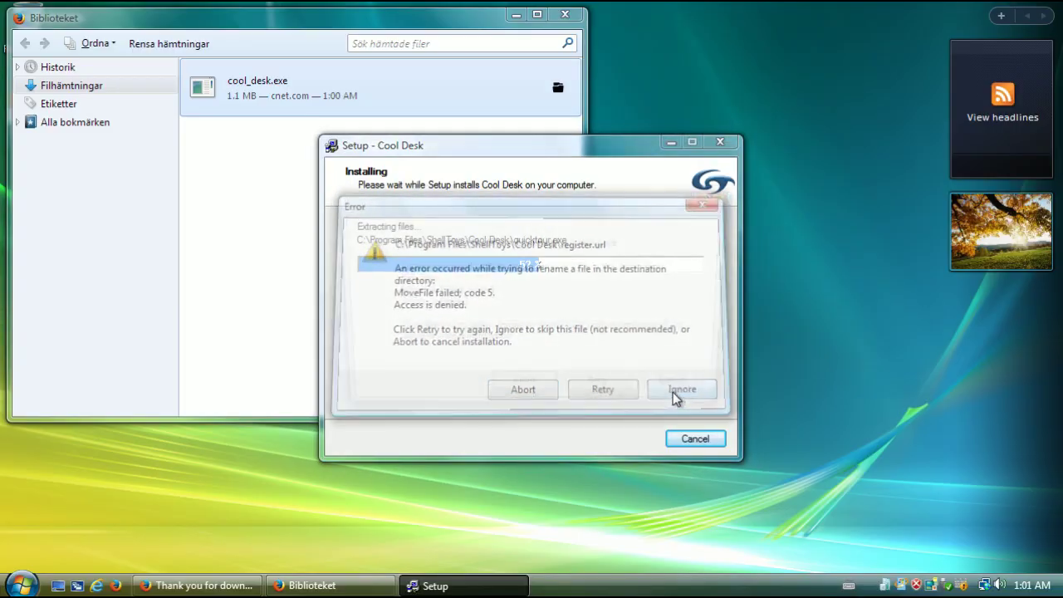
click(673, 393)
click(672, 394)
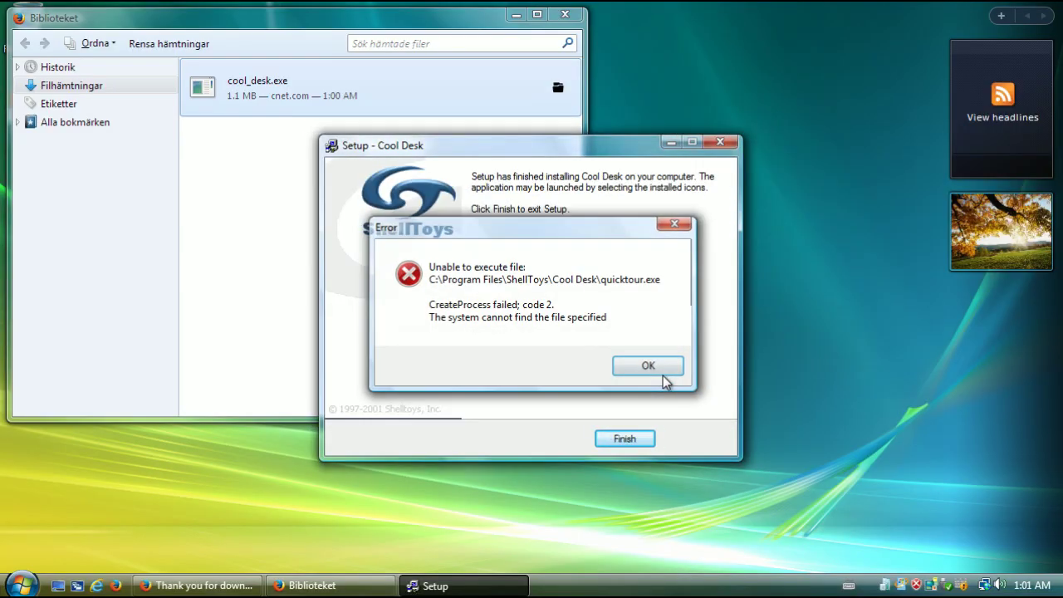
click(660, 371)
click(641, 439)
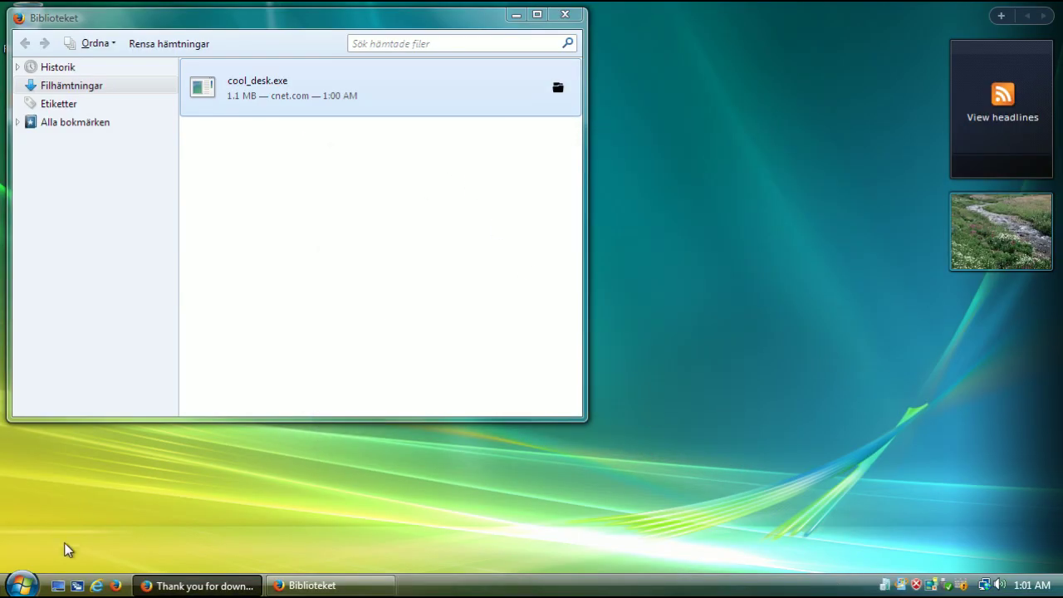
click(21, 585)
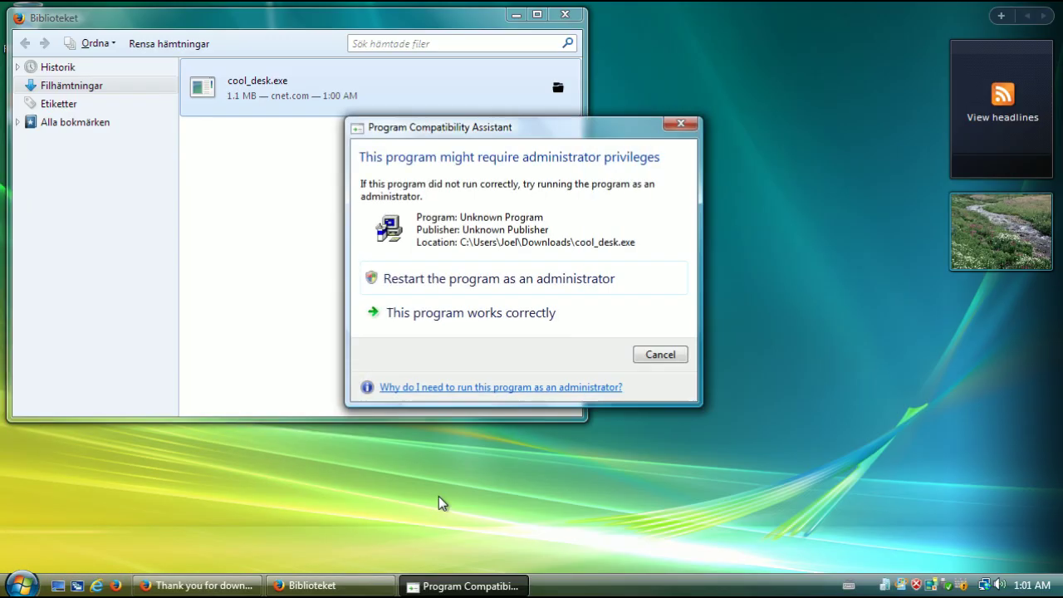
Mark Cool Desk as working correctly in Program Compatibility Assistant and center the Biblioteket window
click(553, 315)
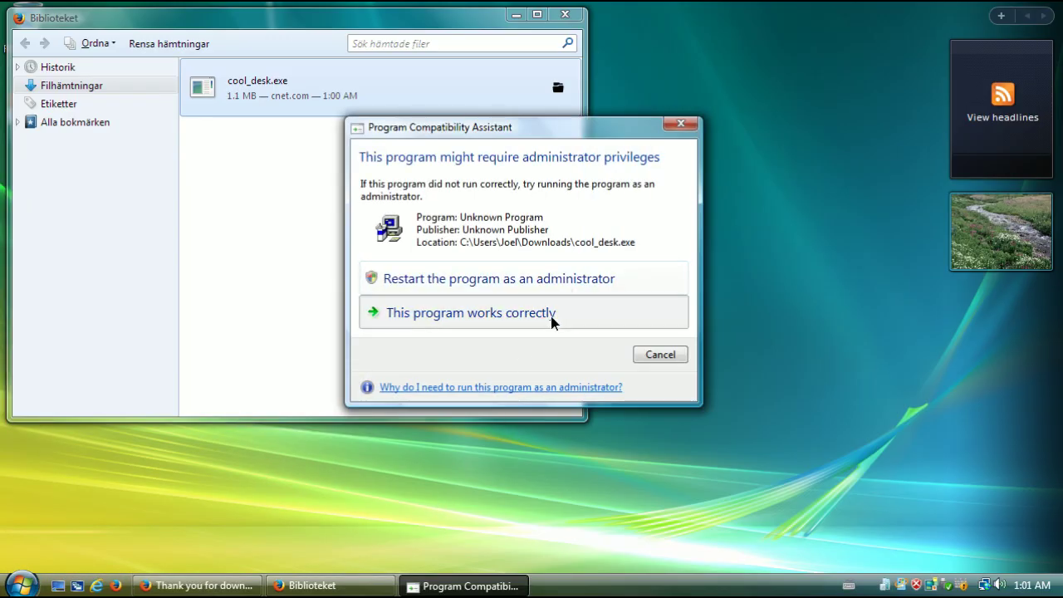
drag(405, 33, 680, 164)
click(31, 581)
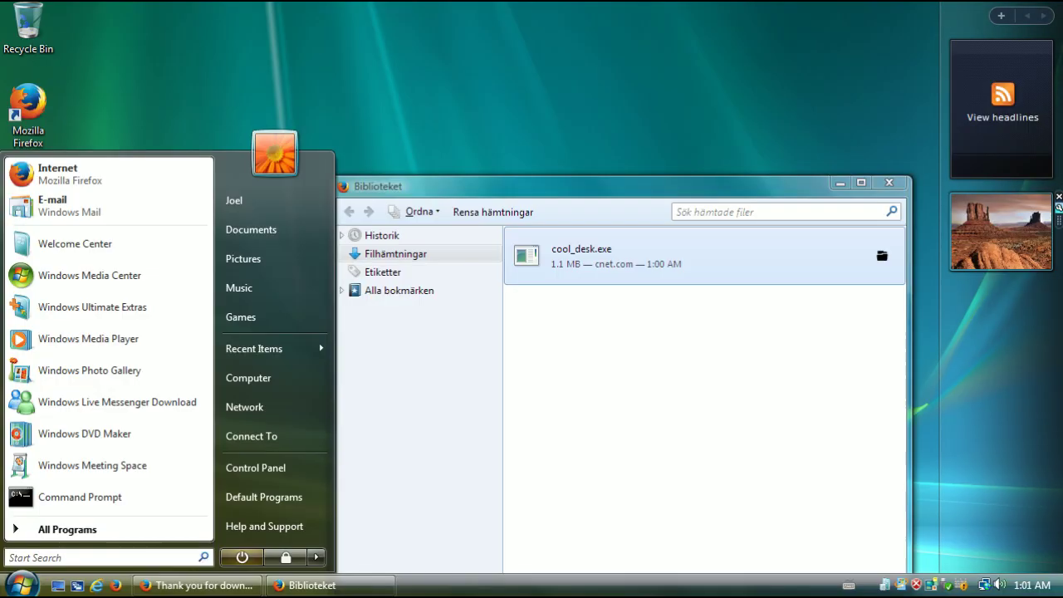
click(247, 585)
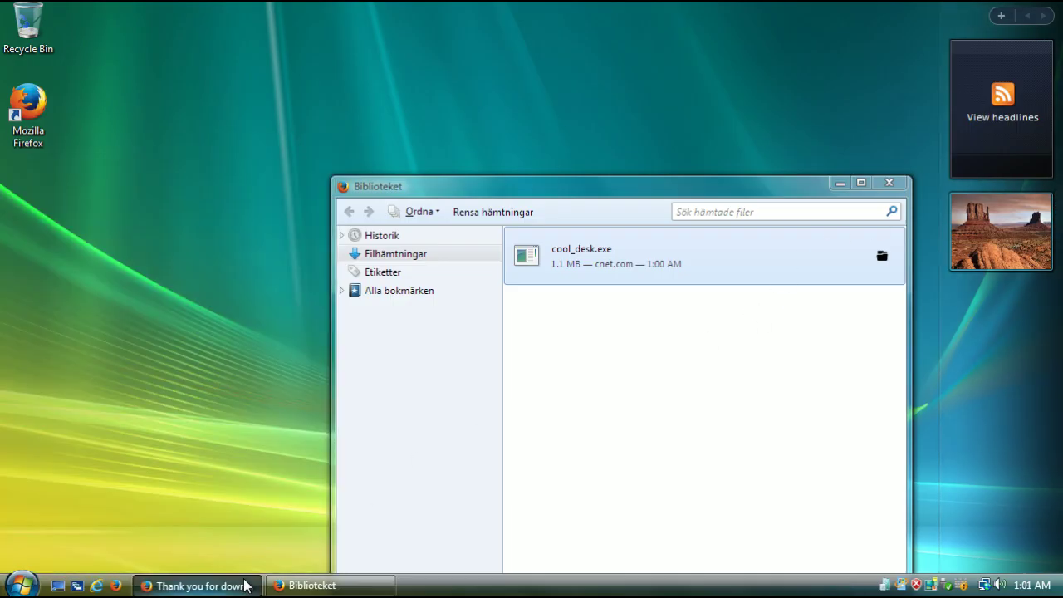
Return to CNET's Cool Desk thank-you page and pause, then resume, its install-guide video ad
click(298, 586)
click(83, 441)
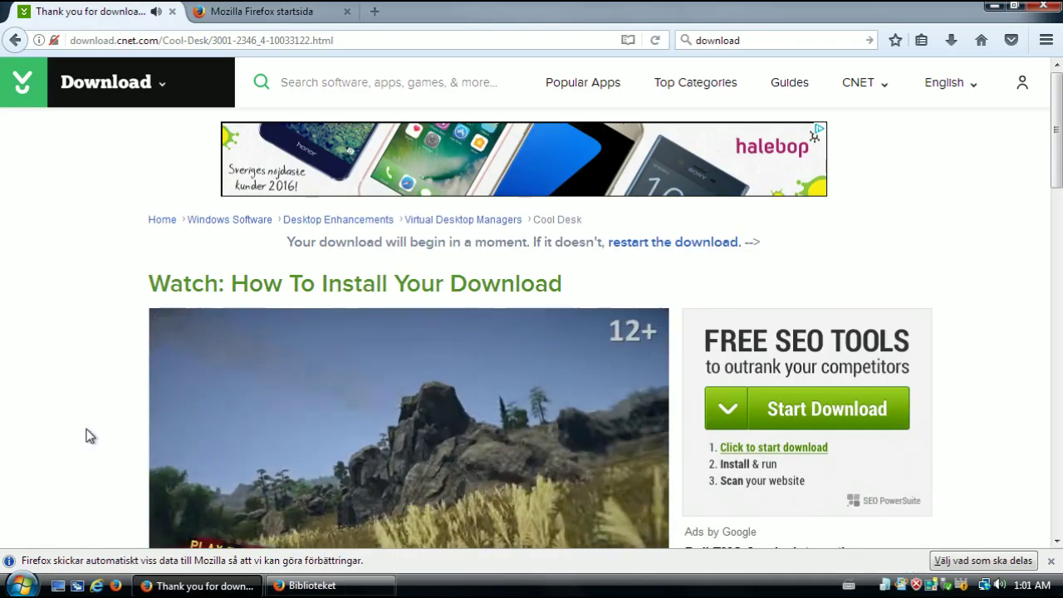
scroll(96, 423, down, 2)
scroll(96, 424, down, 2)
scroll(192, 358, up, 2)
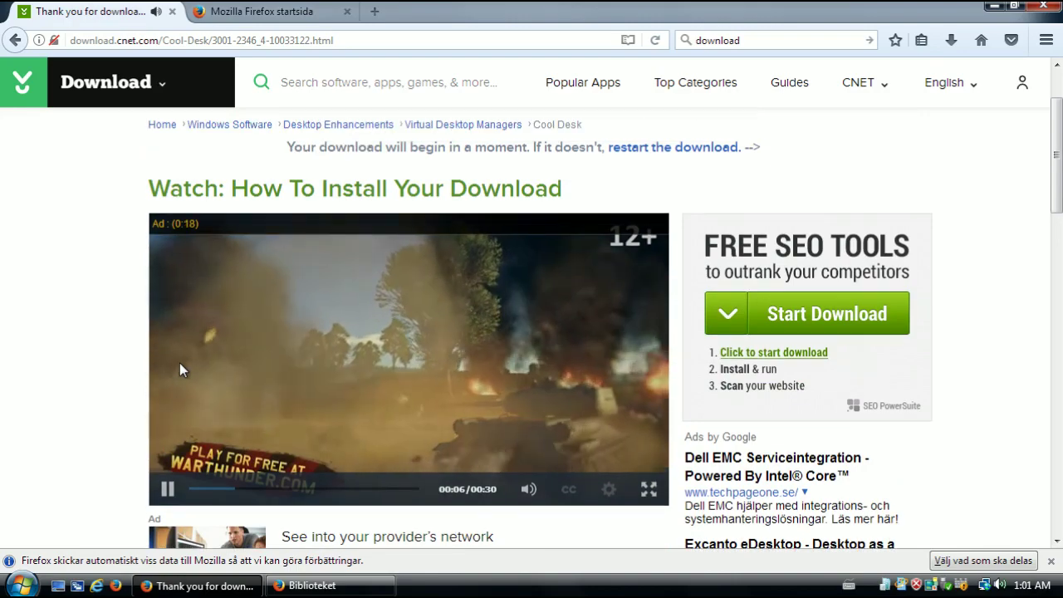
click(166, 491)
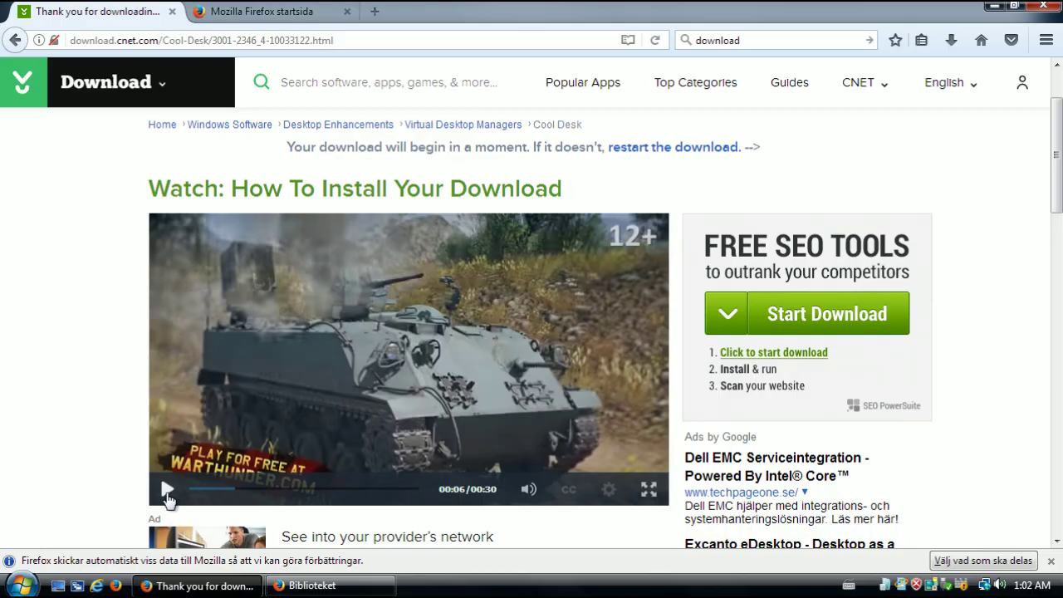
click(167, 492)
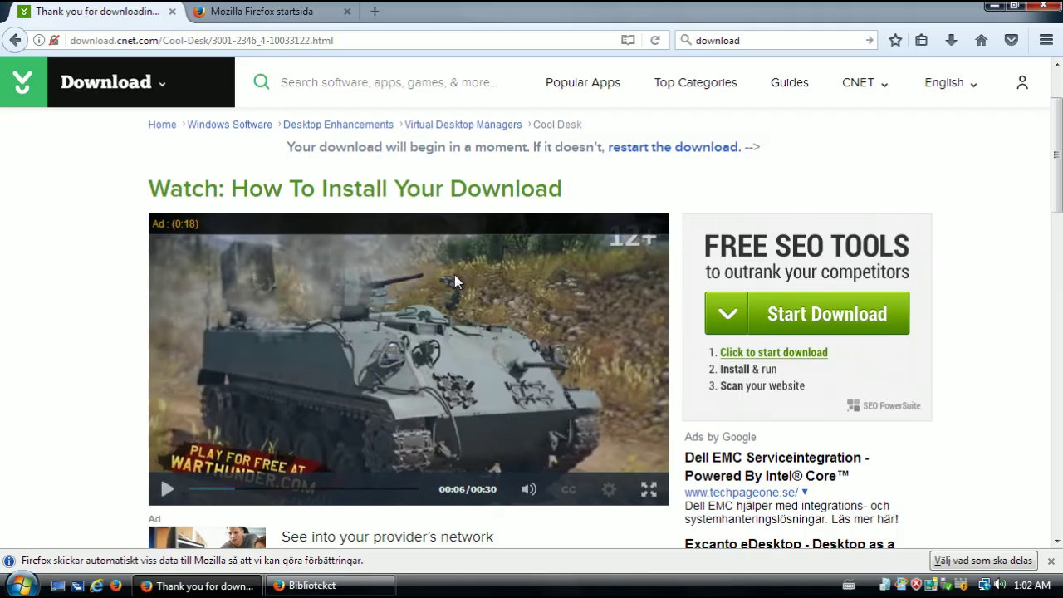
Launch Cool Desk from All Programs and cancel the Missing Shortcut warning for Cdesk.exe
click(22, 585)
click(109, 528)
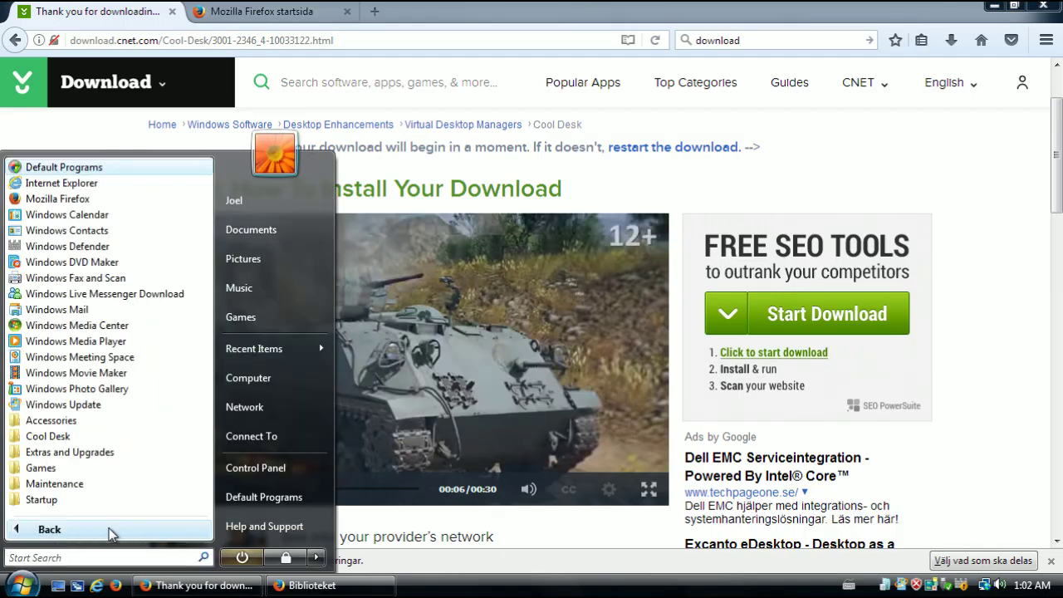
click(116, 436)
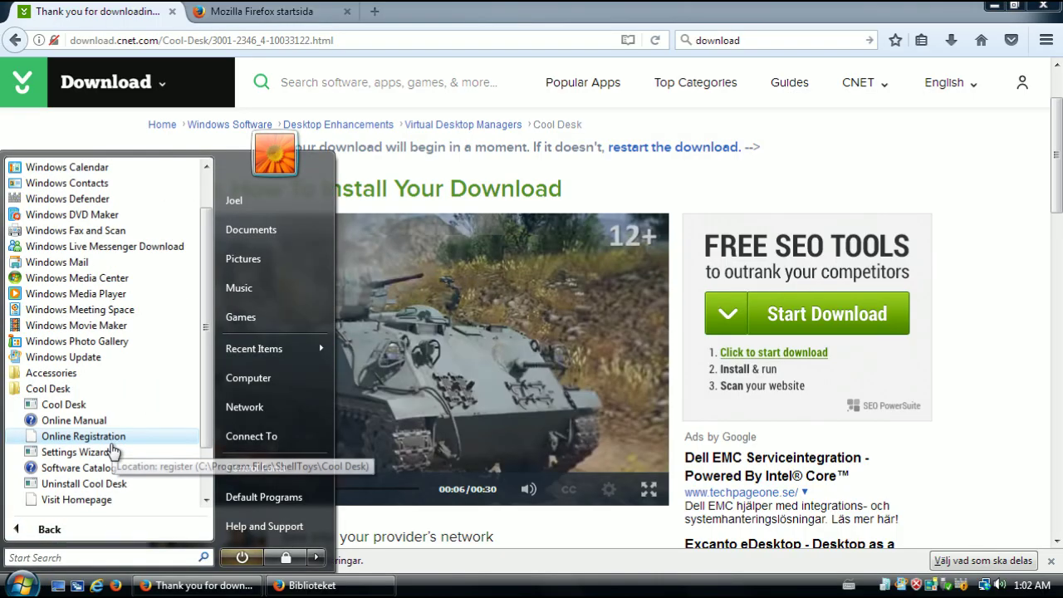
click(71, 357)
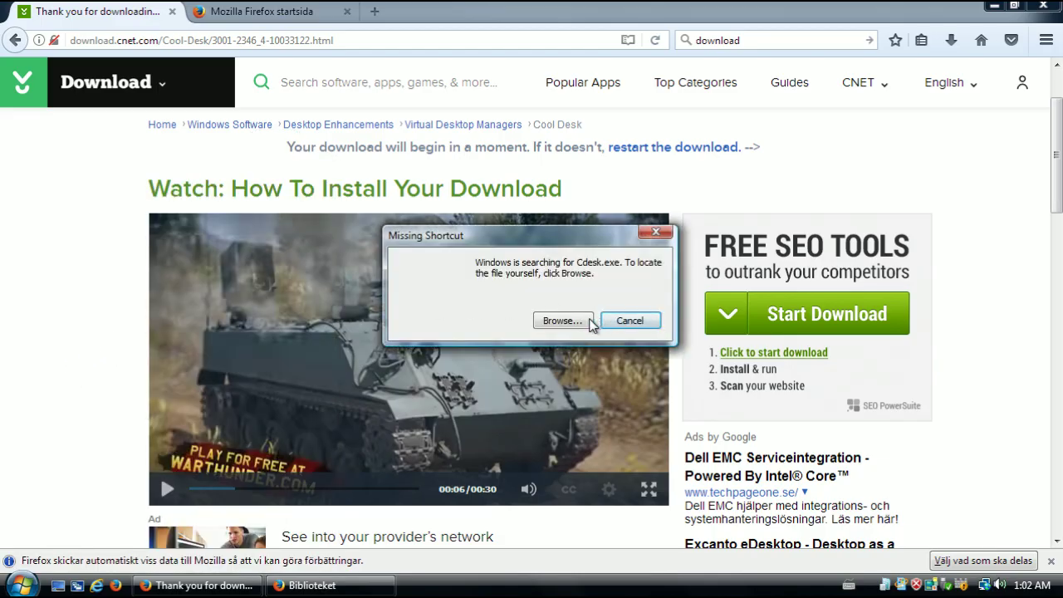
click(630, 320)
scroll(665, 316, down, 3)
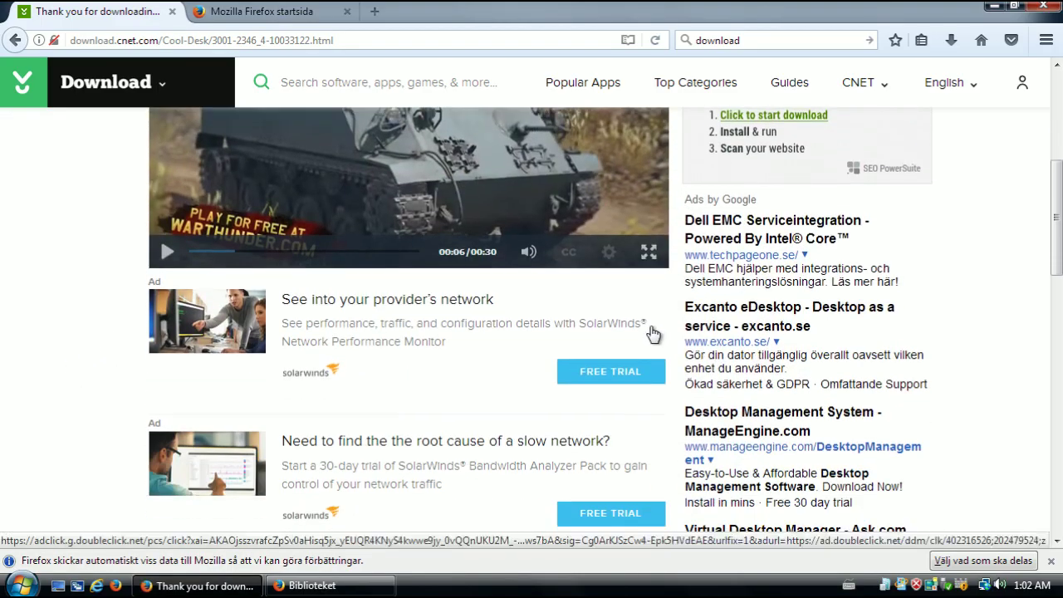
scroll(653, 333, down, 3)
scroll(669, 349, down, 2)
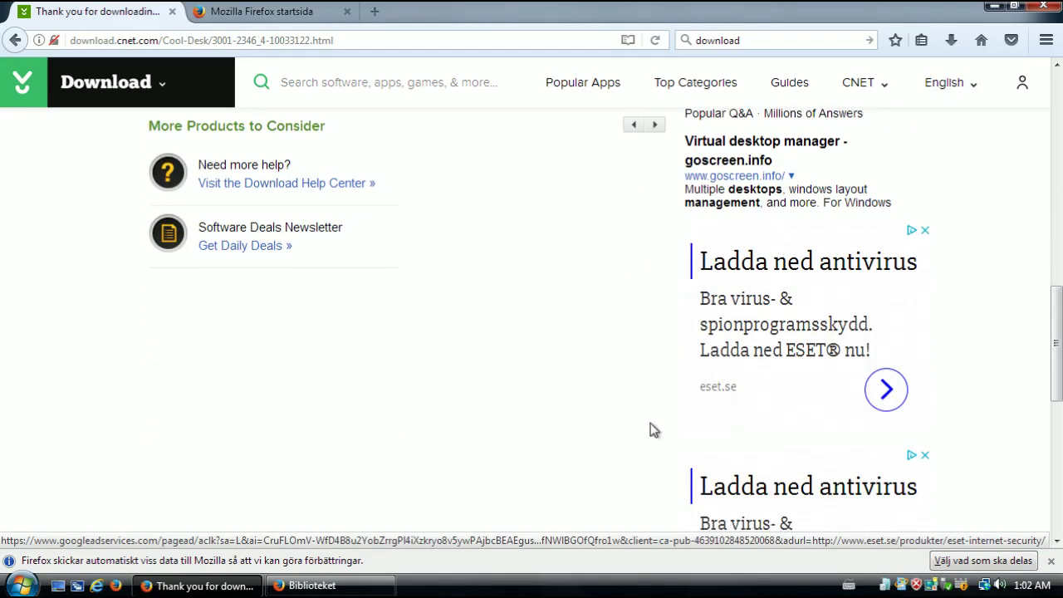
scroll(648, 419, down, 6)
Go back to CNET's Cool Desk product page and look through it
scroll(590, 408, up, 8)
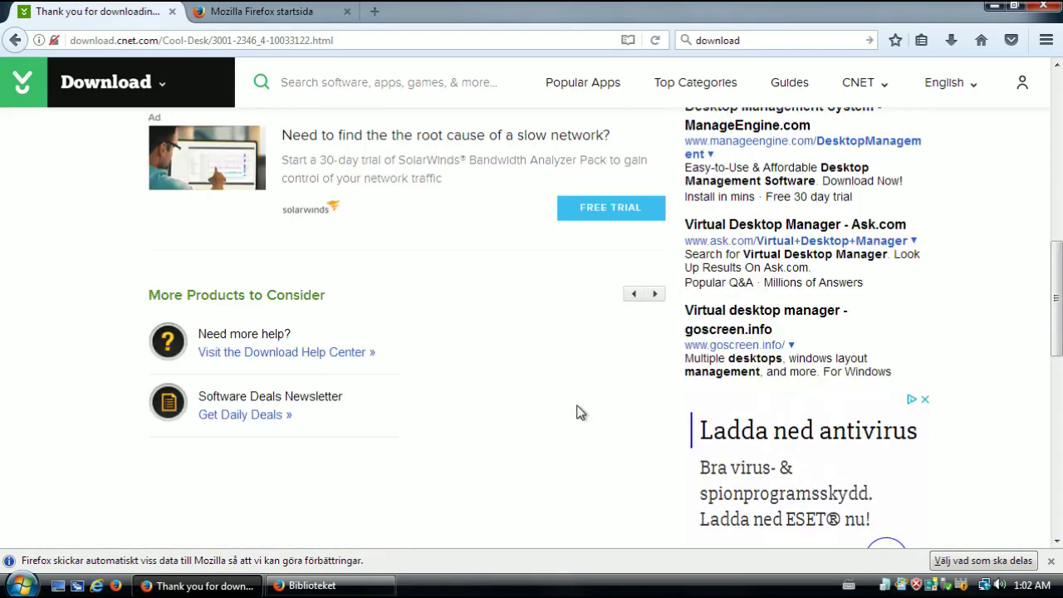
scroll(579, 413, up, 10)
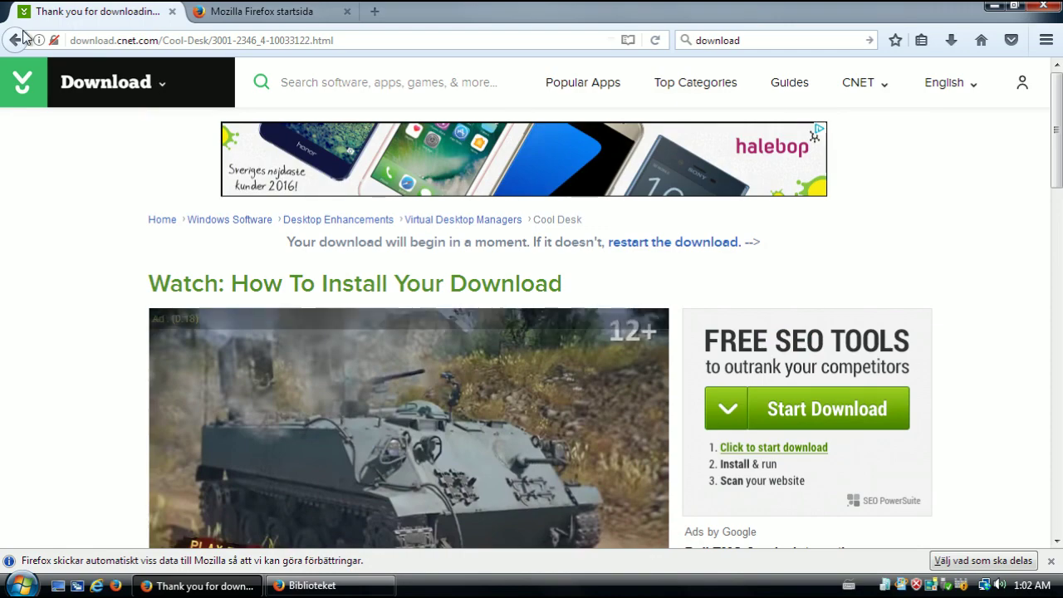
click(20, 36)
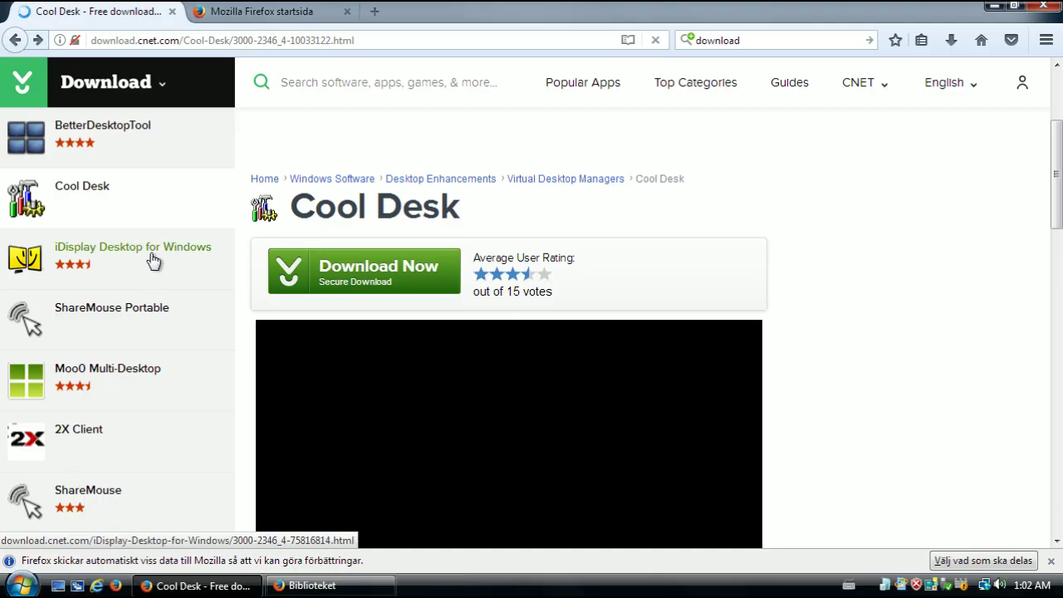
scroll(752, 299, down, 4)
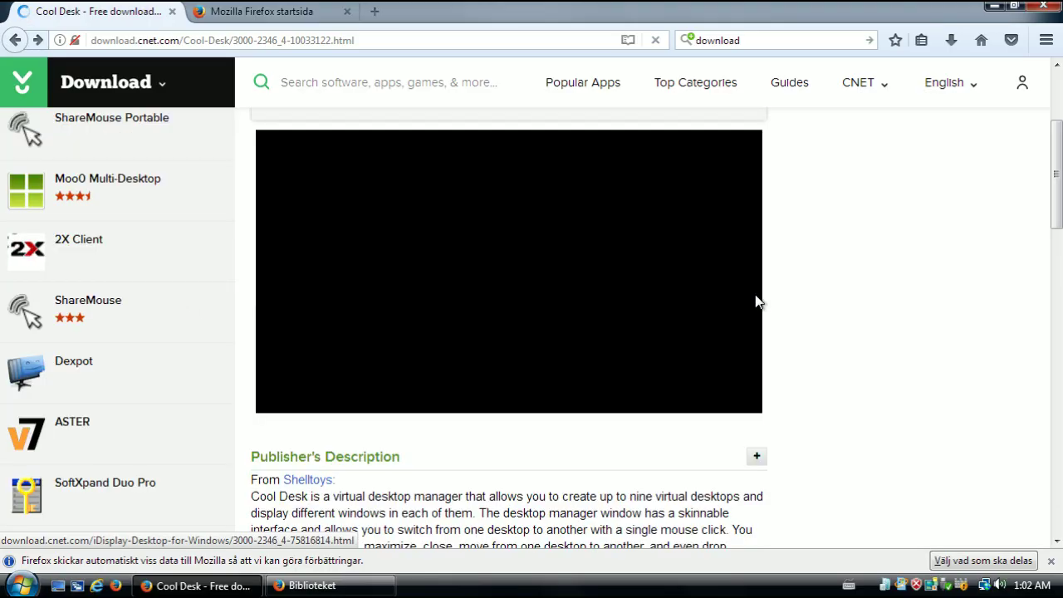
scroll(141, 465, down, 2)
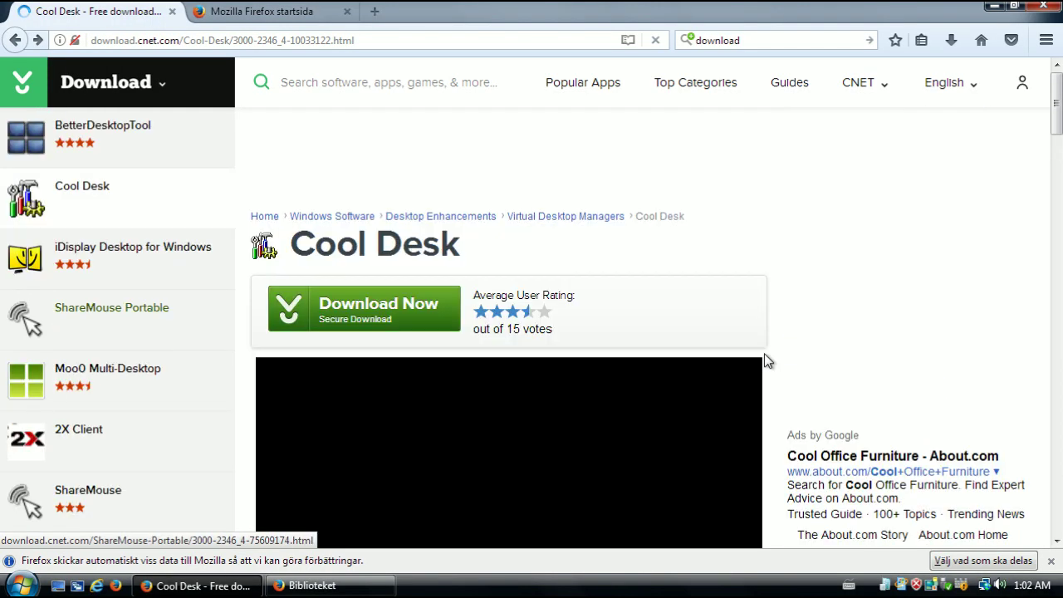
scroll(763, 355, up, 3)
scroll(440, 104, up, 5)
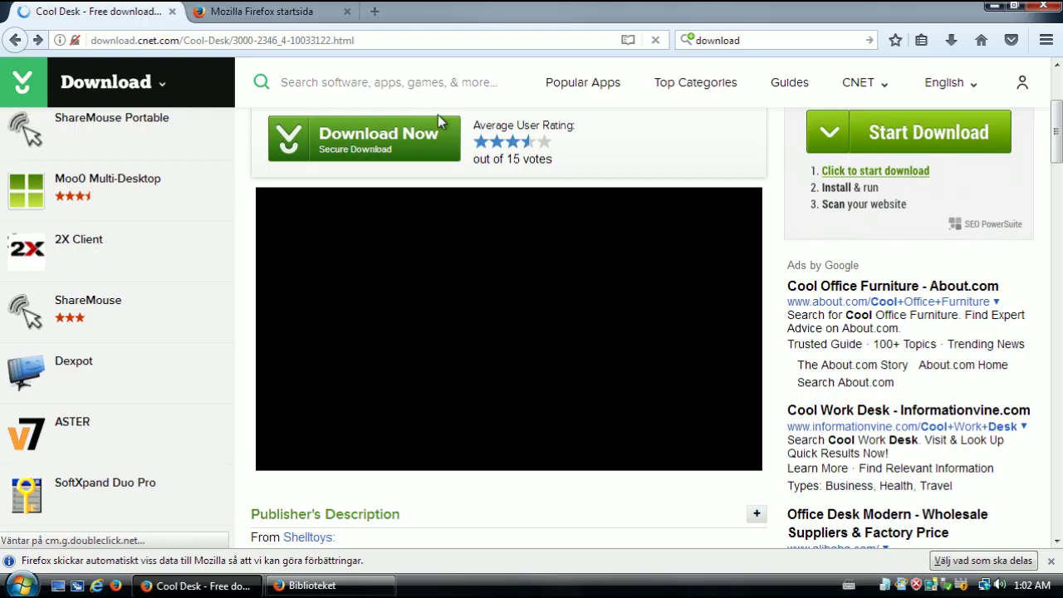
Enter youtube in the CNET software search box
click(387, 83)
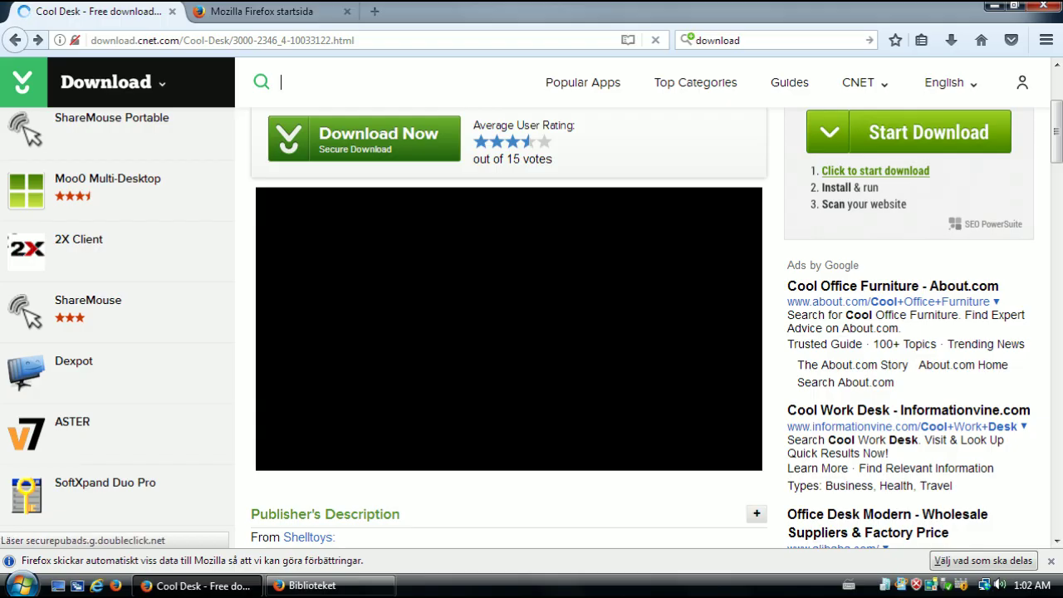
text(youtu)
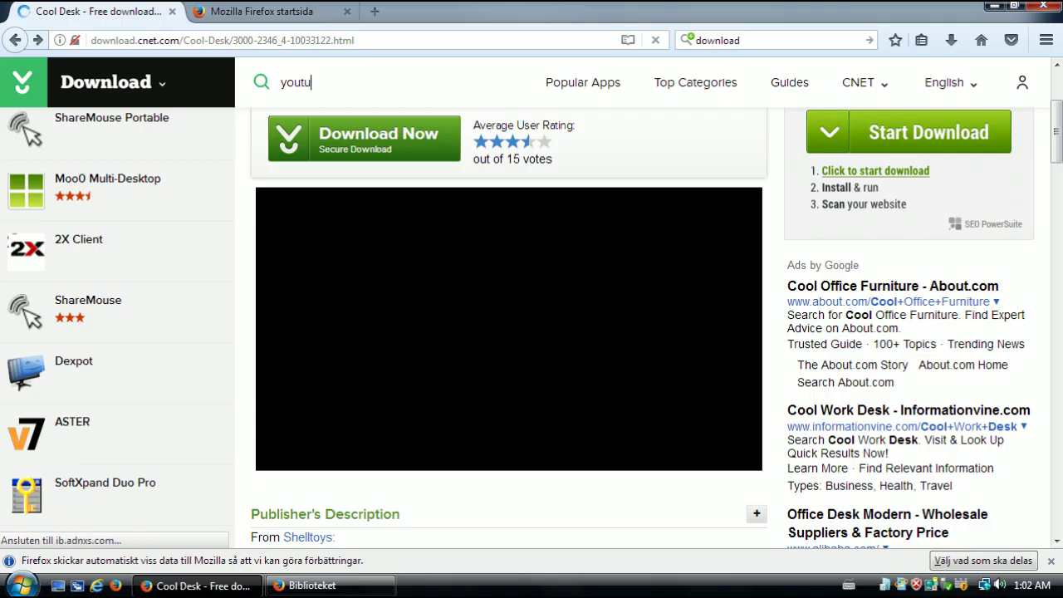
text(be)
scroll(535, 292, up, 4)
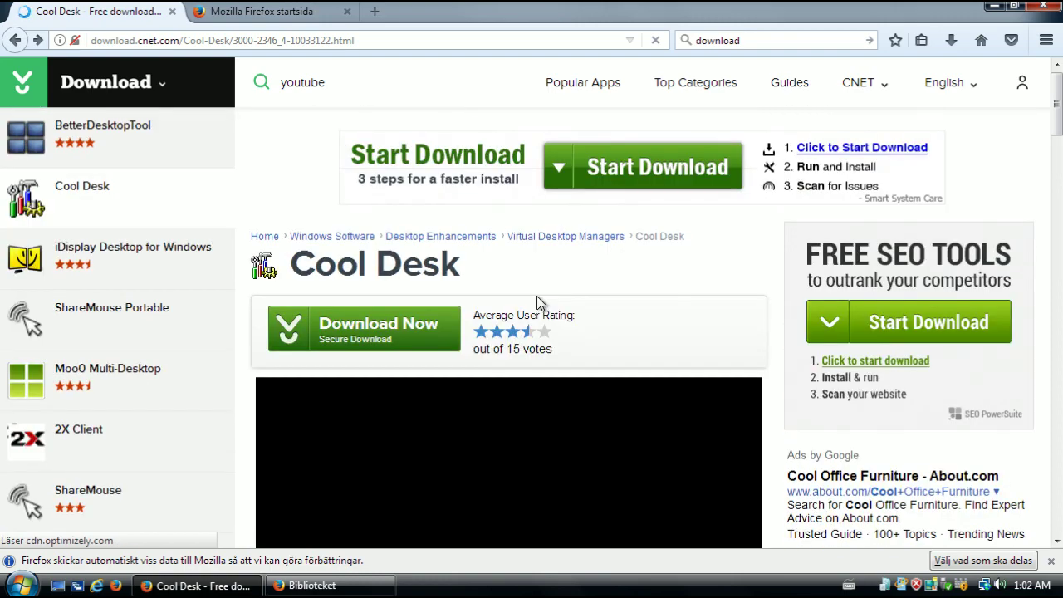
Try running Cool Desk as administrator from the Start menu, then cancel the missing shortcut search
click(30, 585)
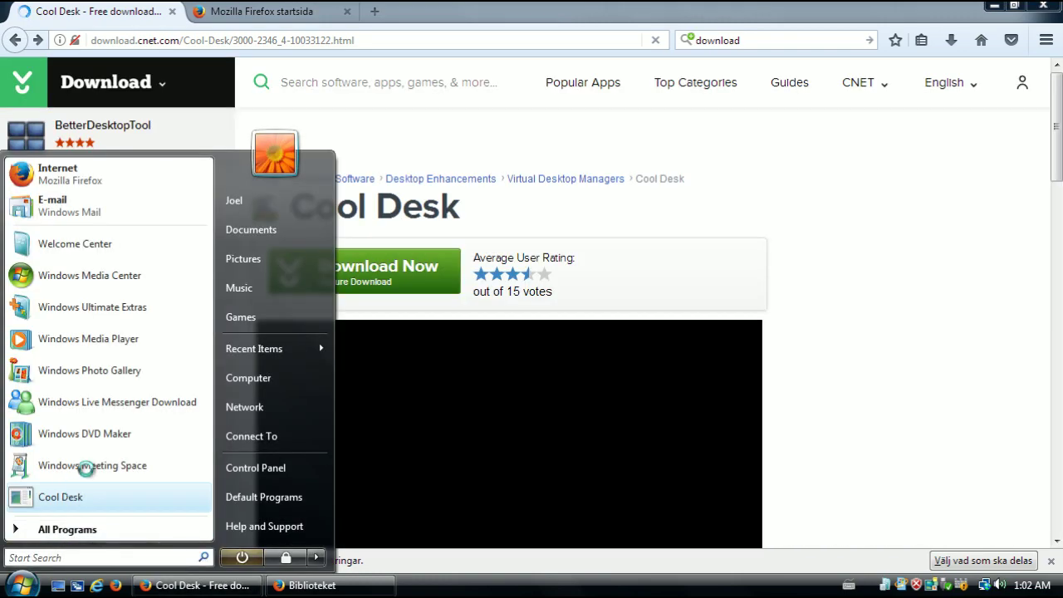
right_click(74, 495)
click(165, 299)
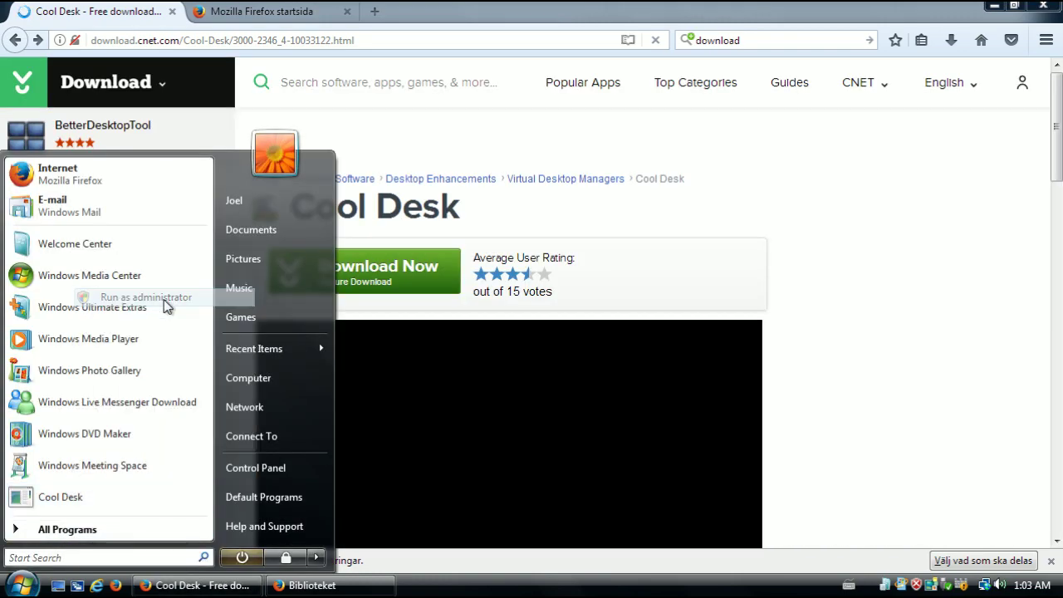
click(624, 322)
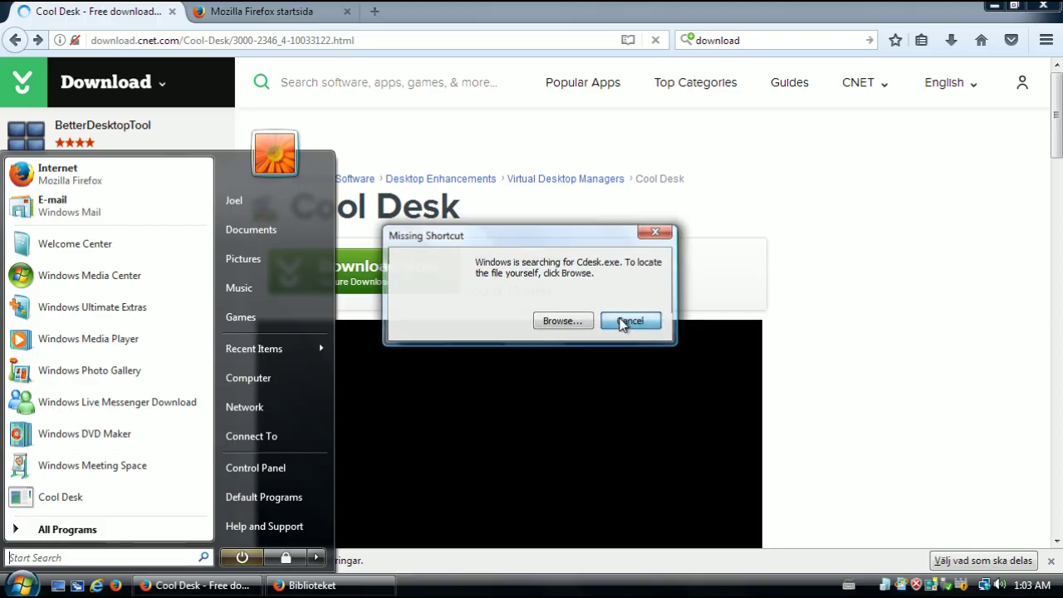
Scroll the Cool Desk page and focus the empty CNET site search field
scroll(410, 298, down, 4)
scroll(415, 332, up, 3)
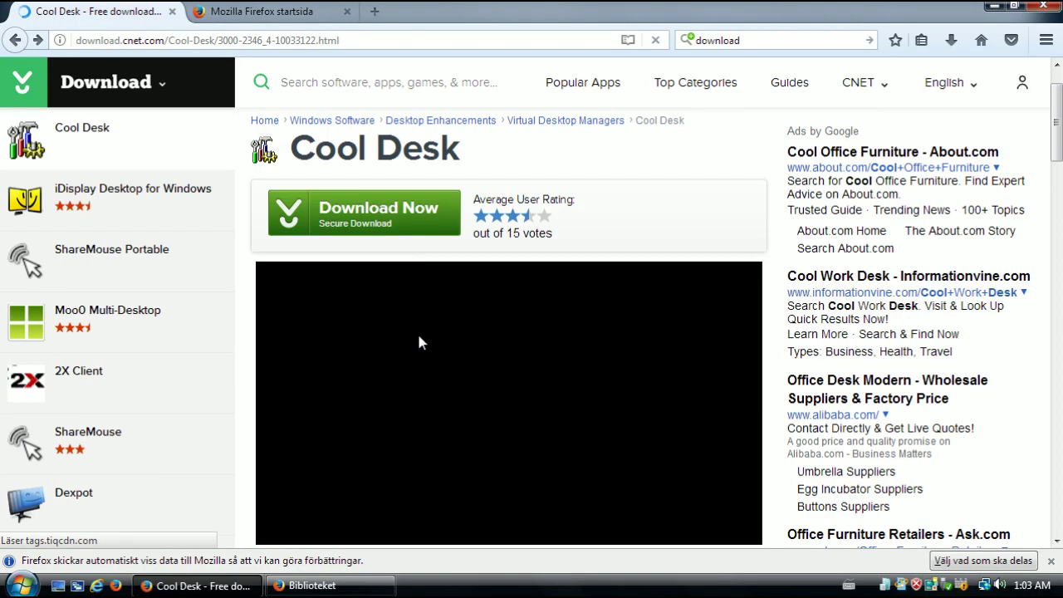
scroll(419, 125, up, 1)
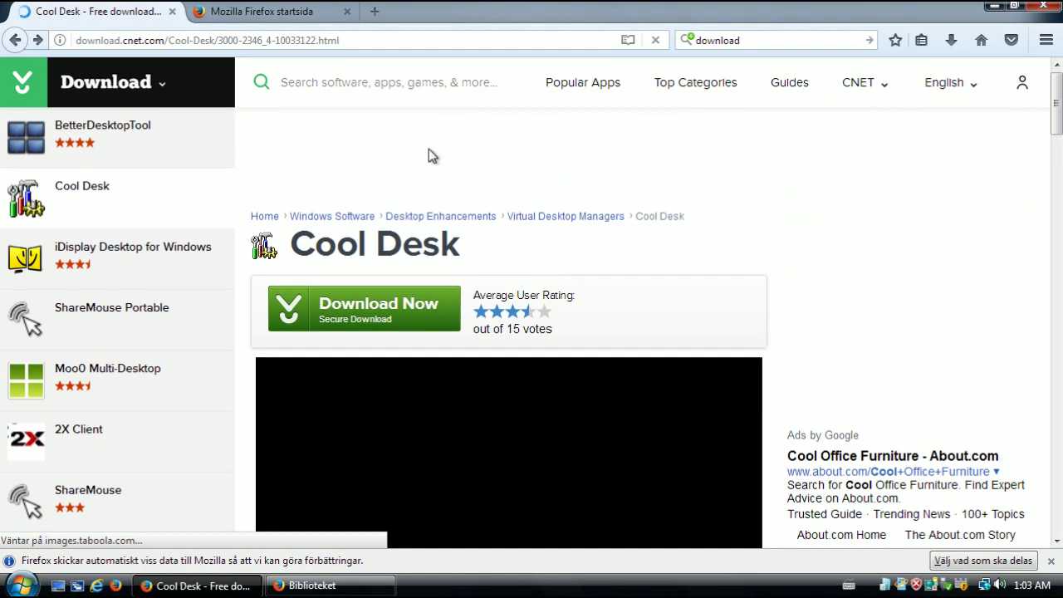
scroll(631, 294, down, 3)
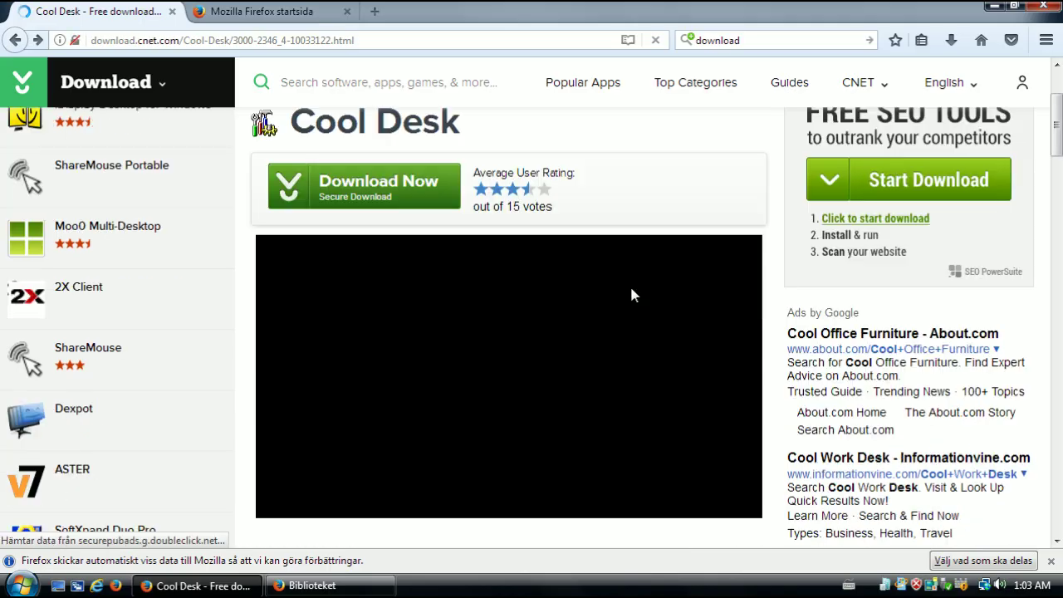
scroll(472, 128, up, 3)
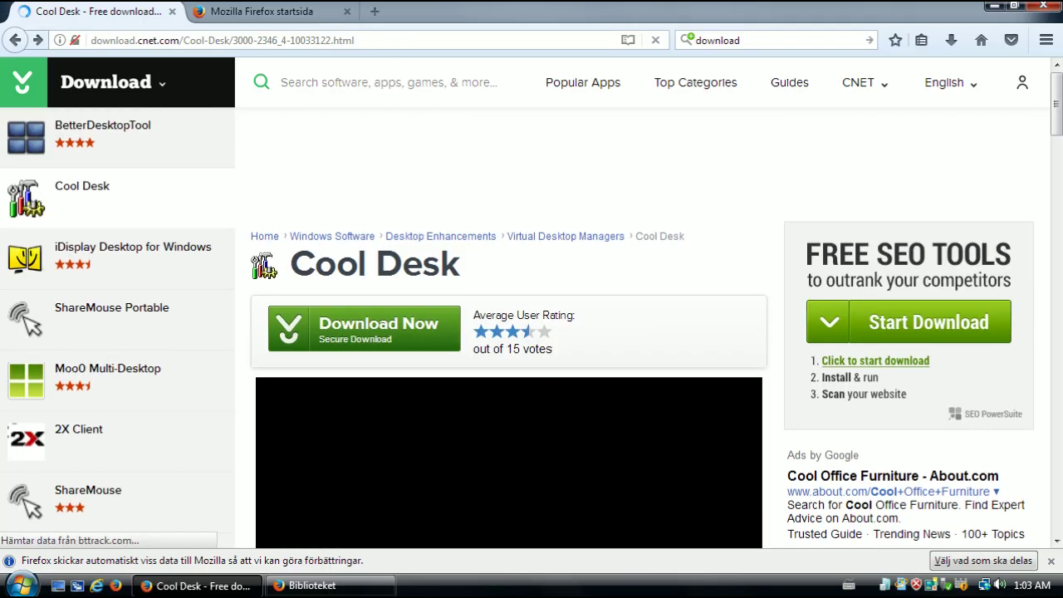
click(382, 82)
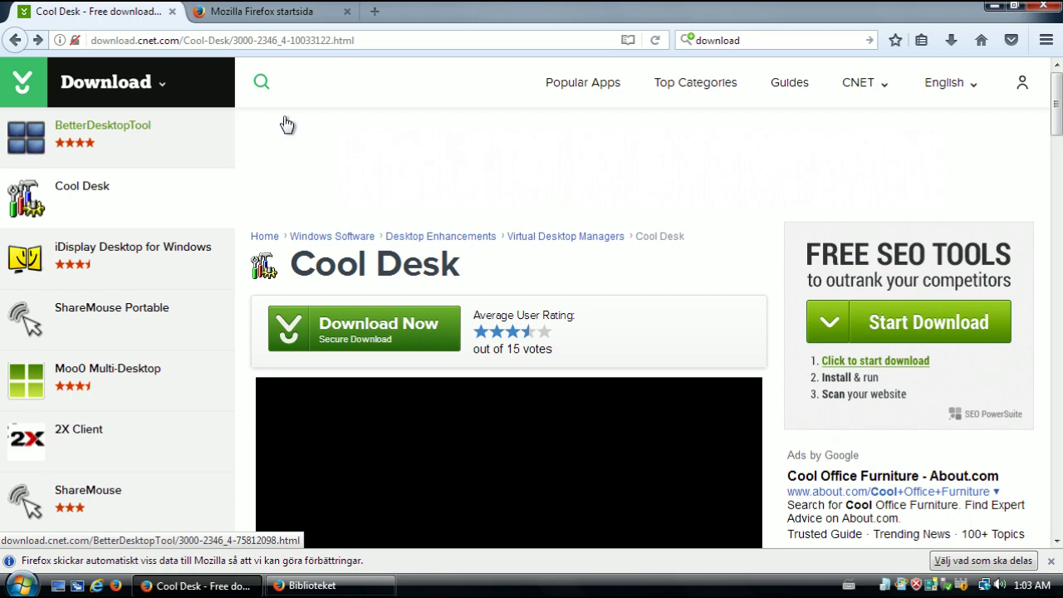
Search the CNET download site for youtube
click(310, 82)
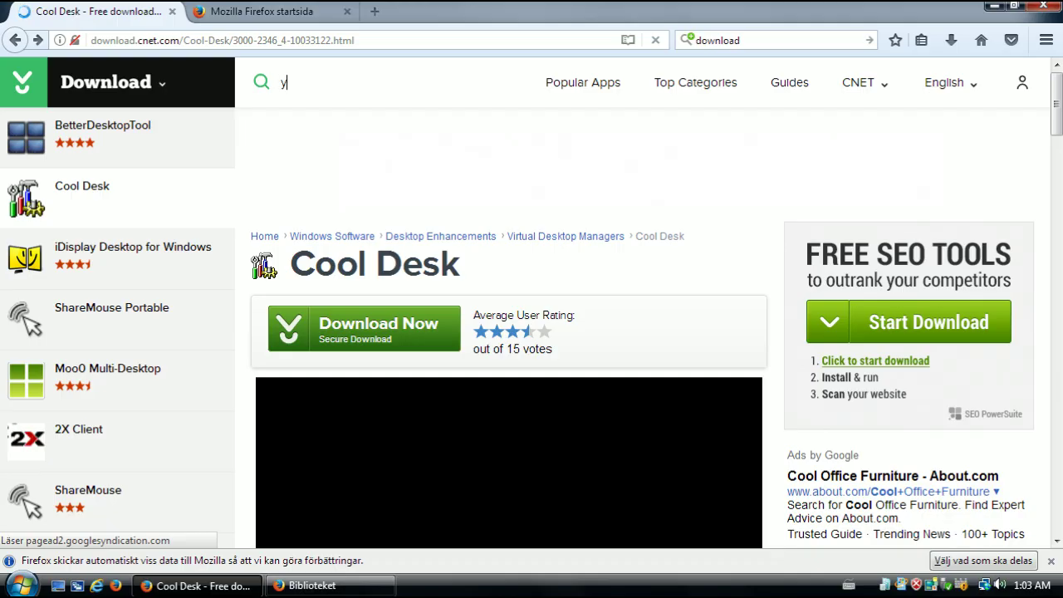
text(youtube)
key(Return)
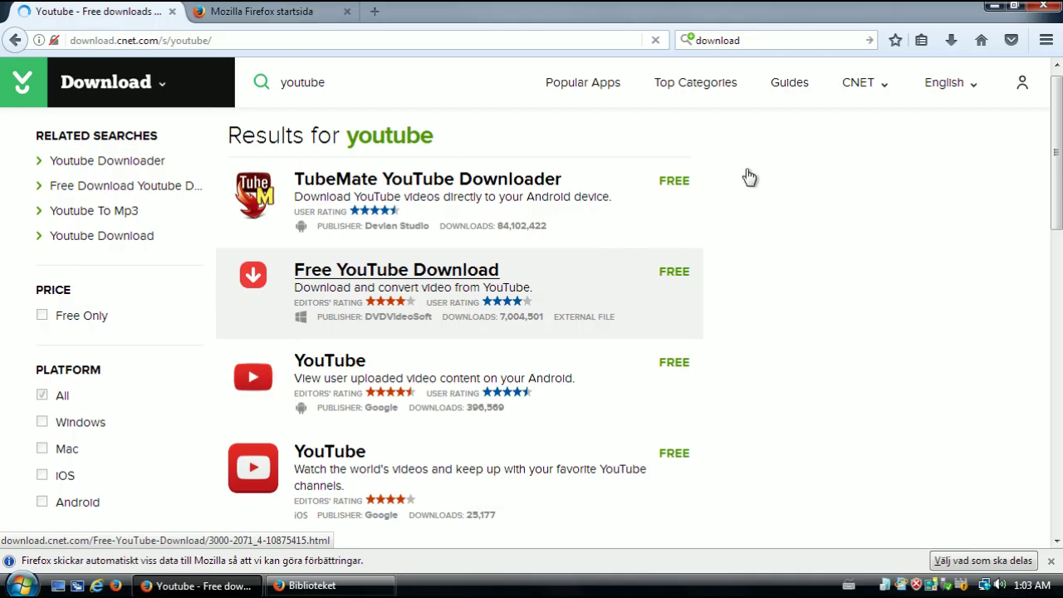
Open the Youtube EXE product page from the search results
scroll(780, 231, down, 4)
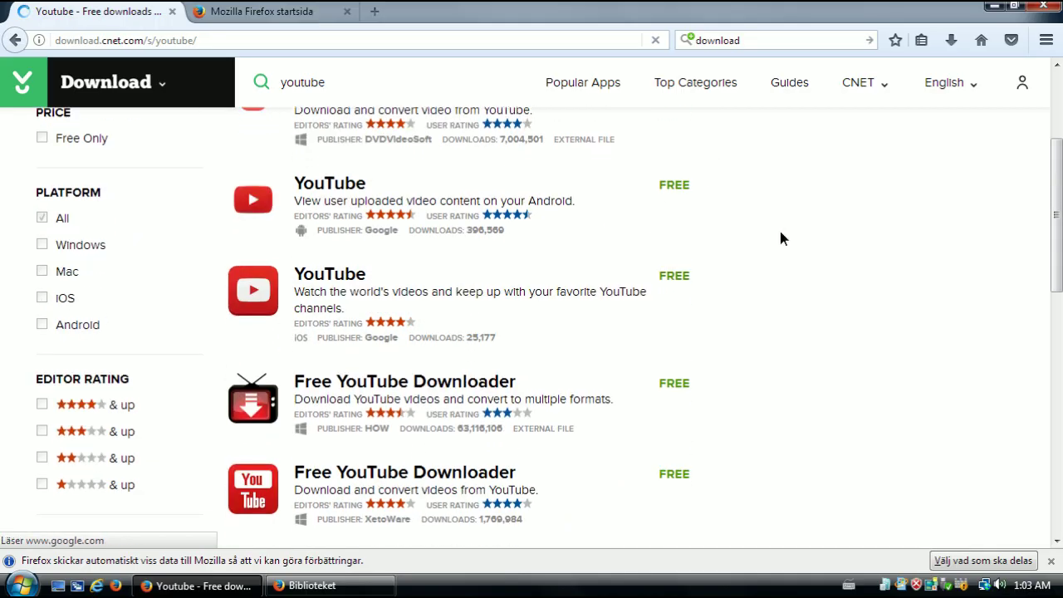
scroll(789, 282, up, 2)
scroll(787, 298, down, 10)
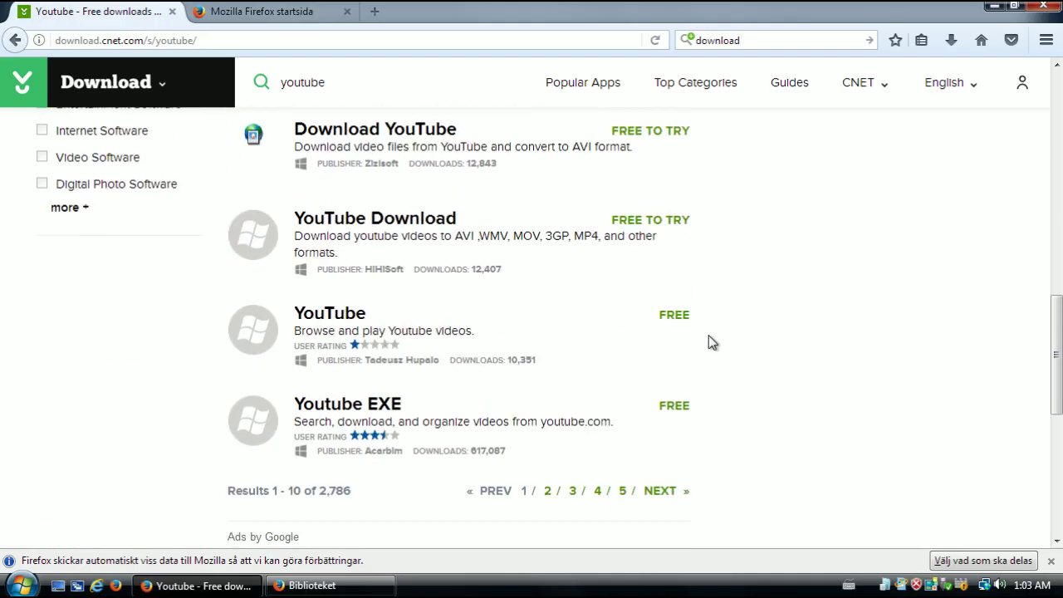
scroll(708, 341, up, 2)
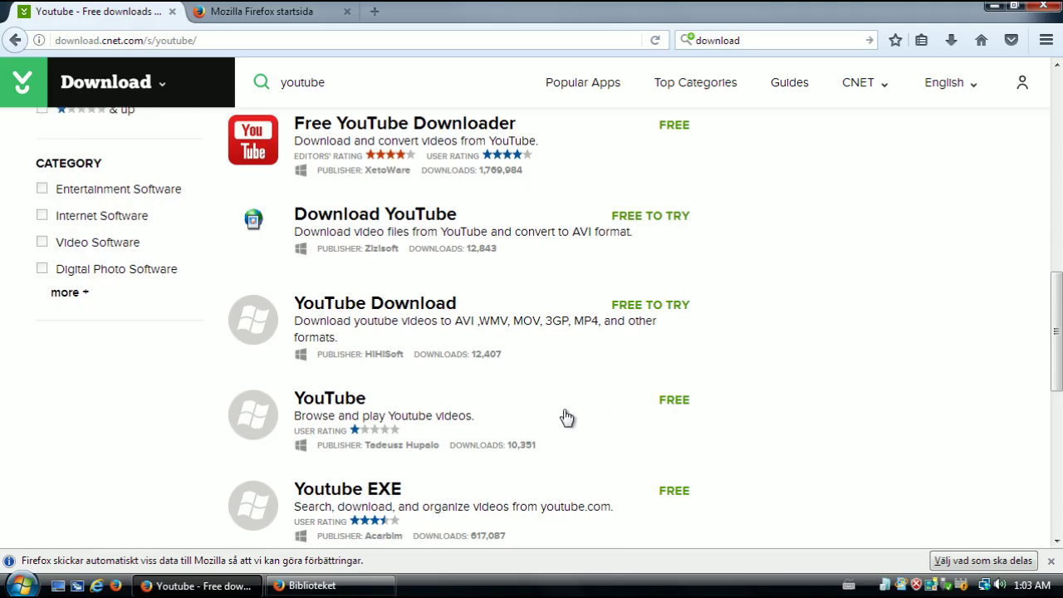
scroll(556, 427, down, 4)
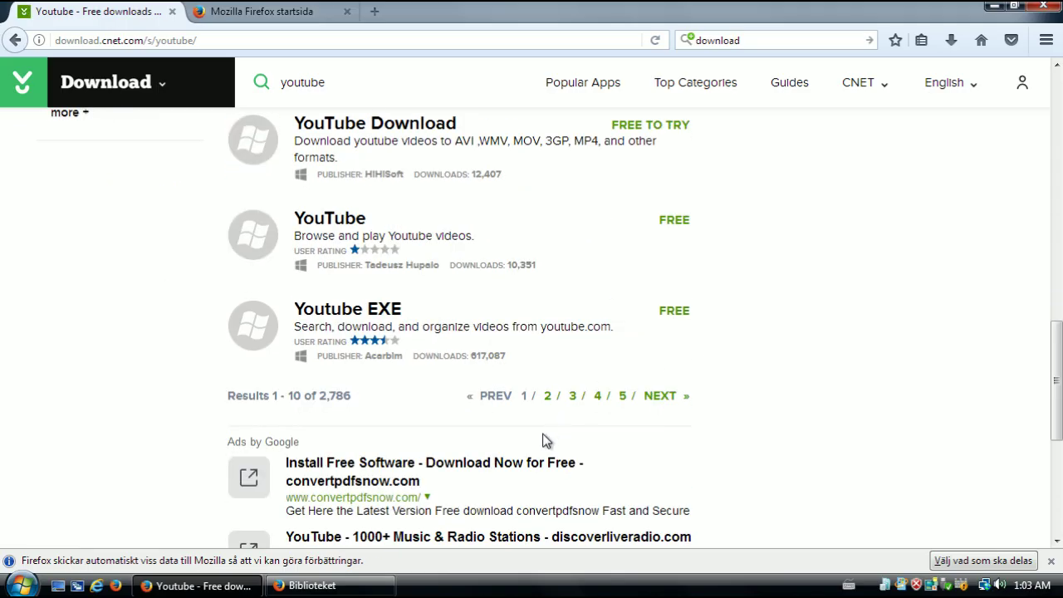
click(392, 315)
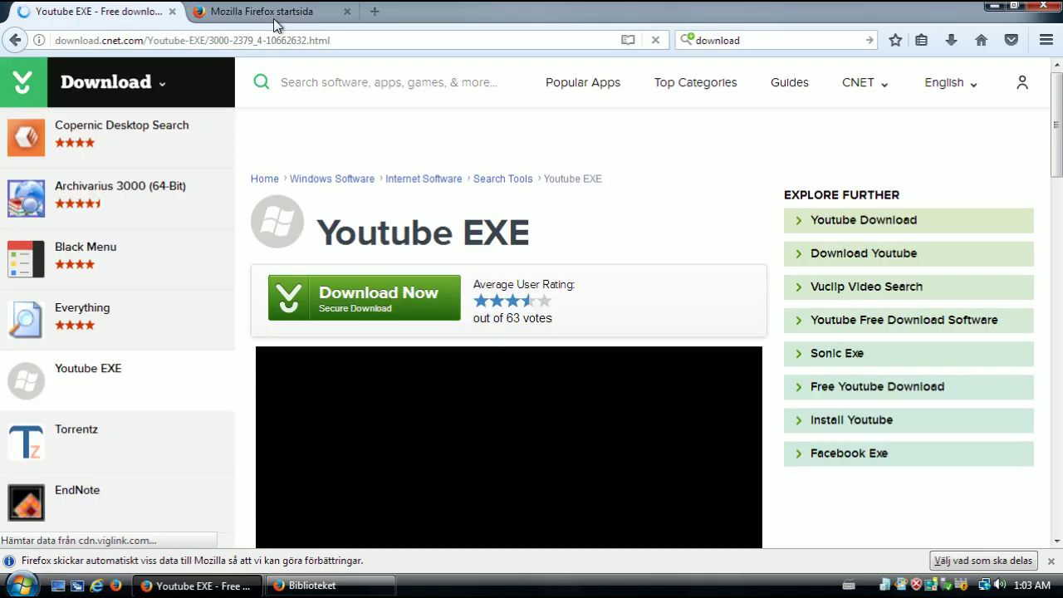
click(274, 15)
Google bumptop on the start page, preview a BumpTop screenshot, then return to the Youtube EXE tab
click(718, 40)
text(bu)
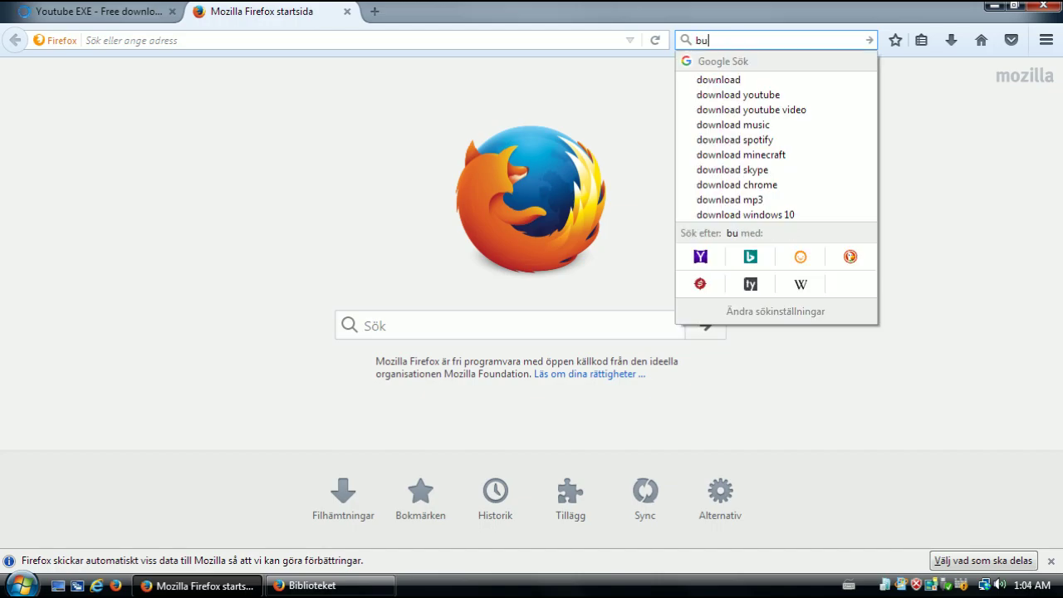
text(mptop)
key(Return)
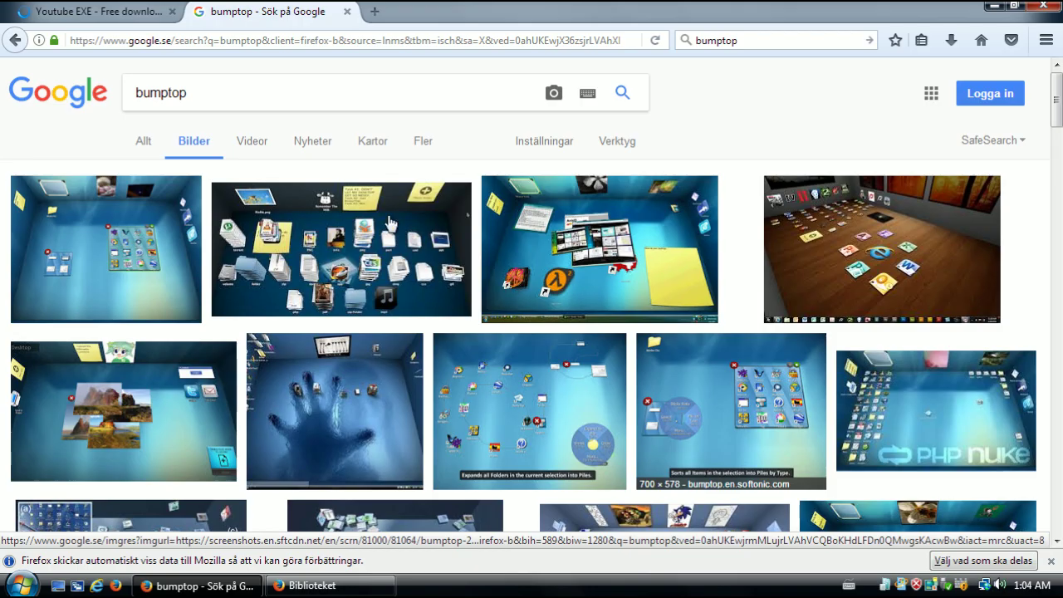
click(562, 273)
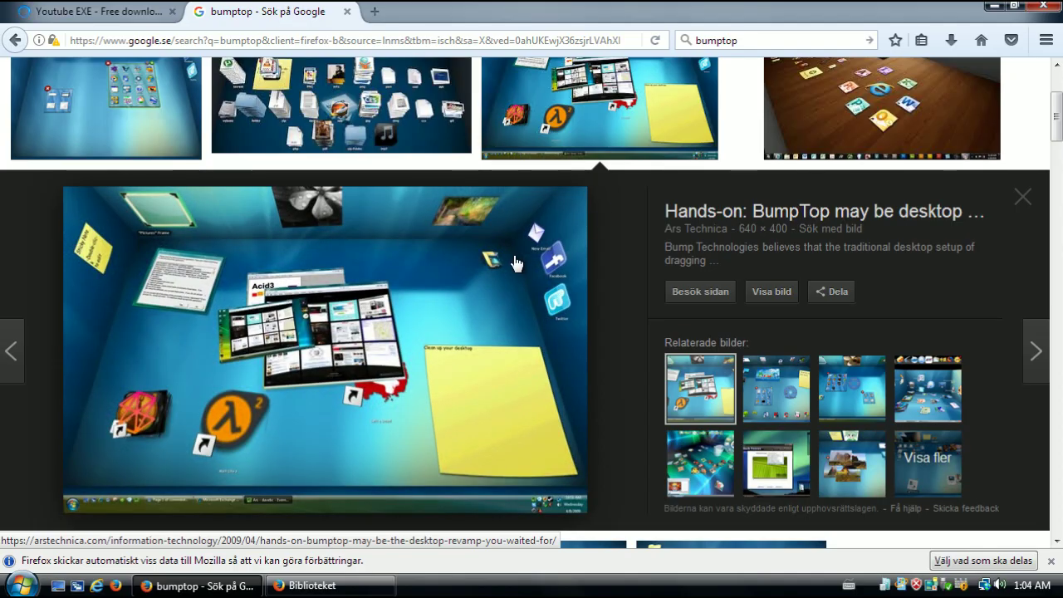
click(116, 18)
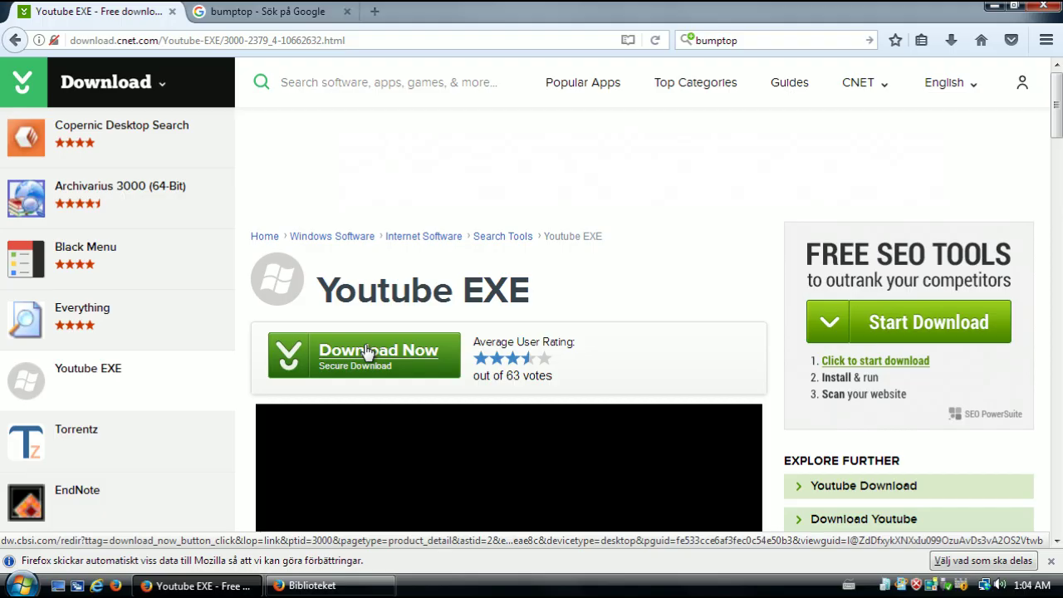
Start the Youtube EXE download and view the thank-you page for YoutubeEXE_Setup.exe
click(387, 357)
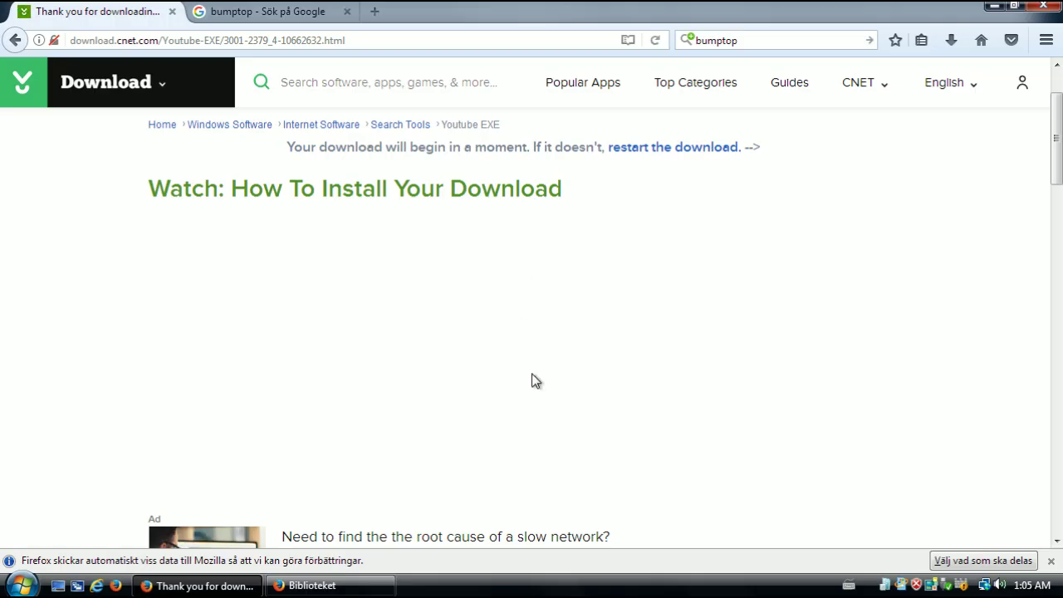
scroll(447, 527, down, 5)
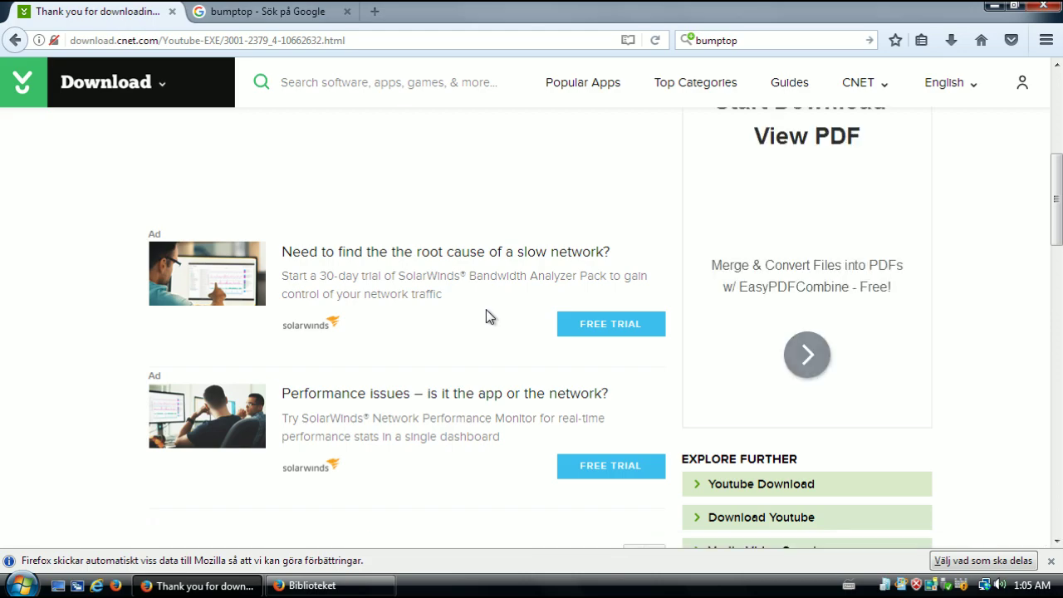
scroll(466, 305, up, 5)
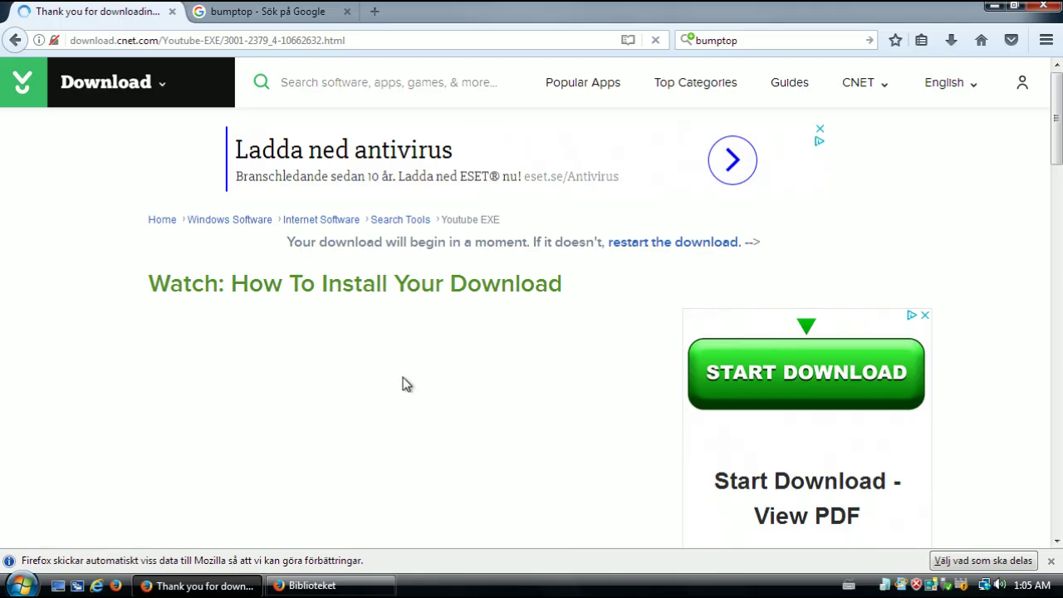
Restart the download, save YoutubeEXE_Setup.exe, and run it from the Downloads list
click(651, 244)
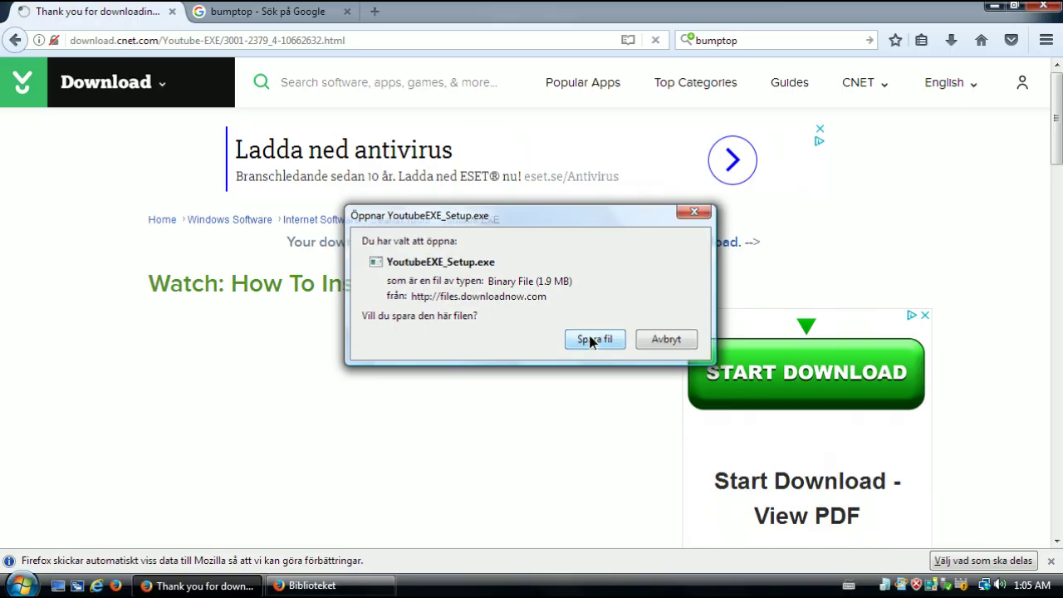
click(594, 339)
click(951, 40)
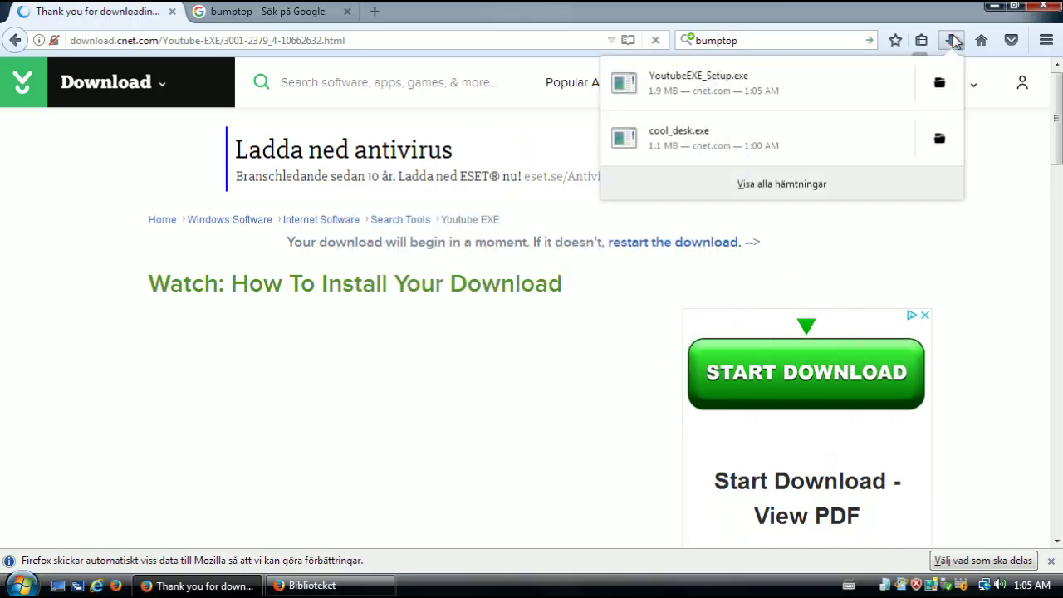
click(750, 78)
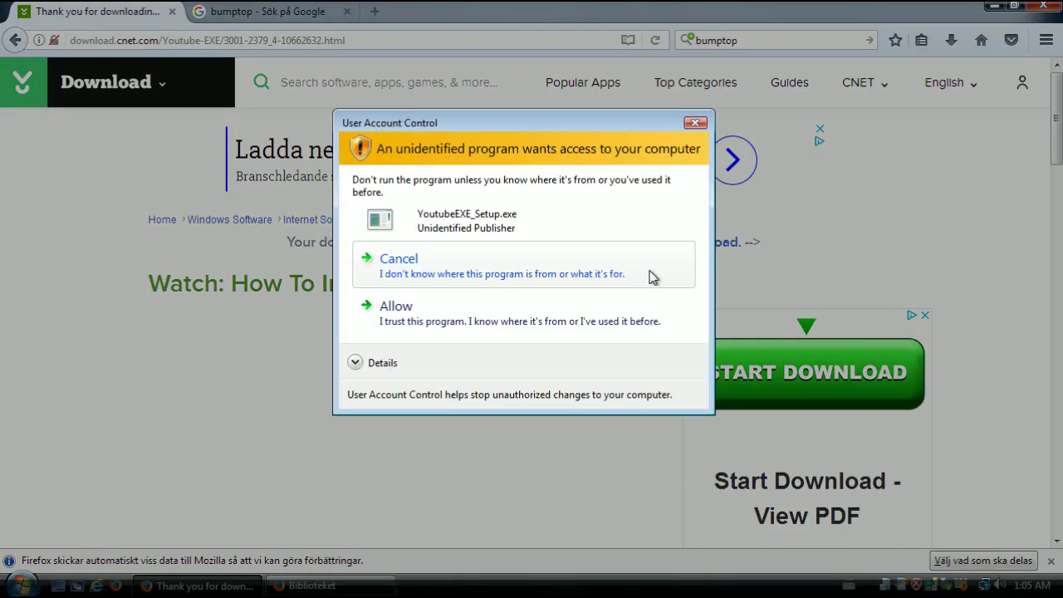
Allow the installer and complete setup with the default C:\Program Files\YoutubeEXE folder
click(567, 315)
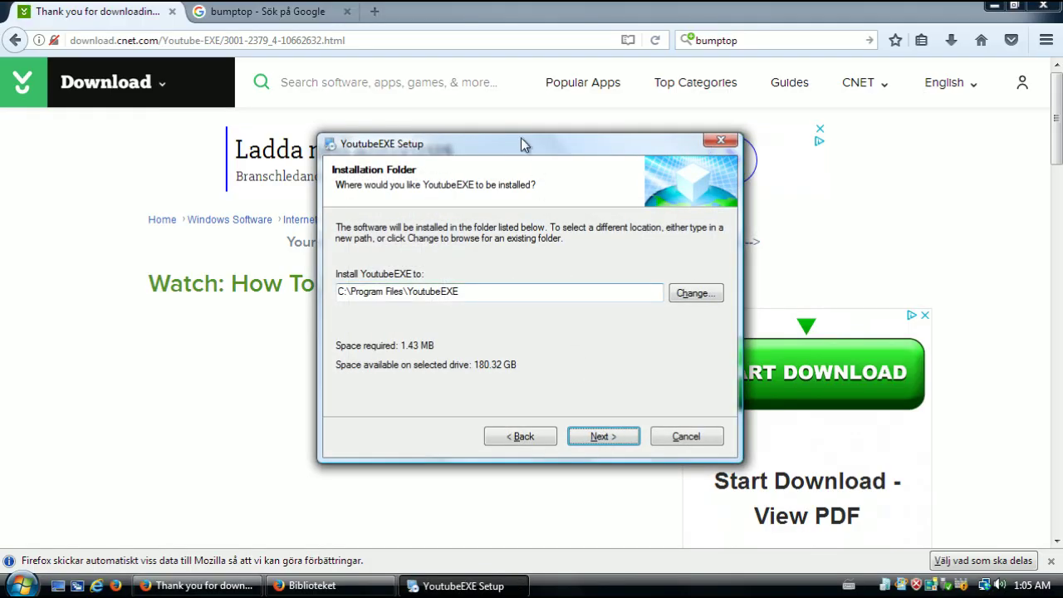
drag(523, 142, 498, 141)
click(576, 440)
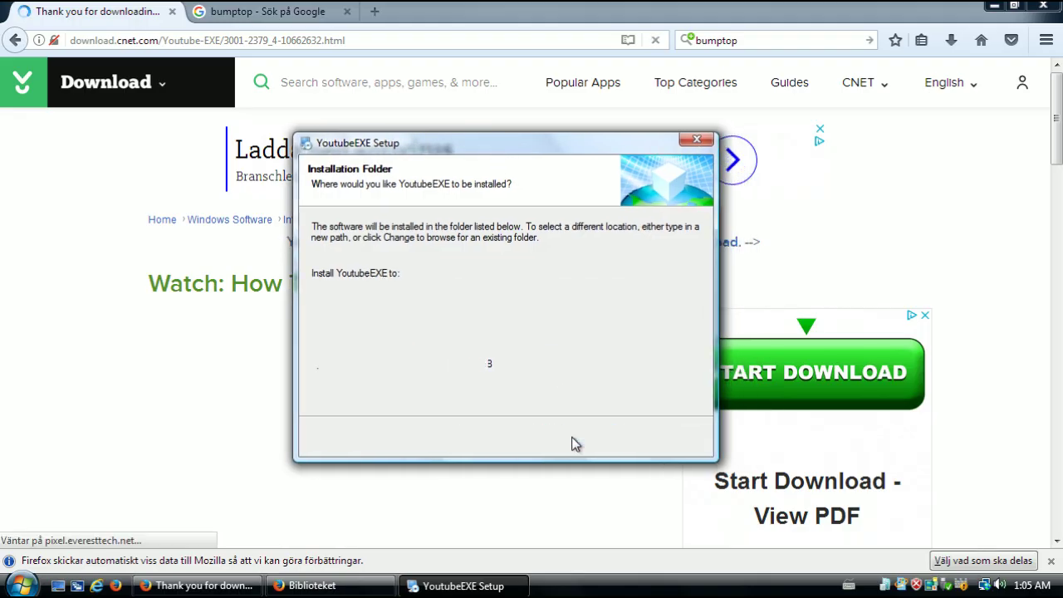
click(577, 440)
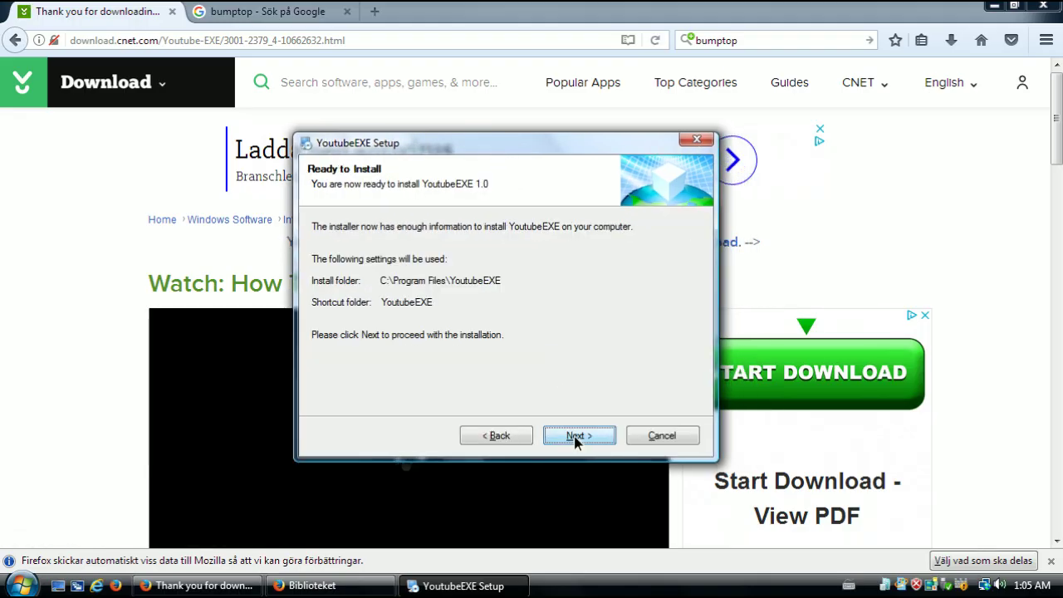
click(577, 437)
click(579, 436)
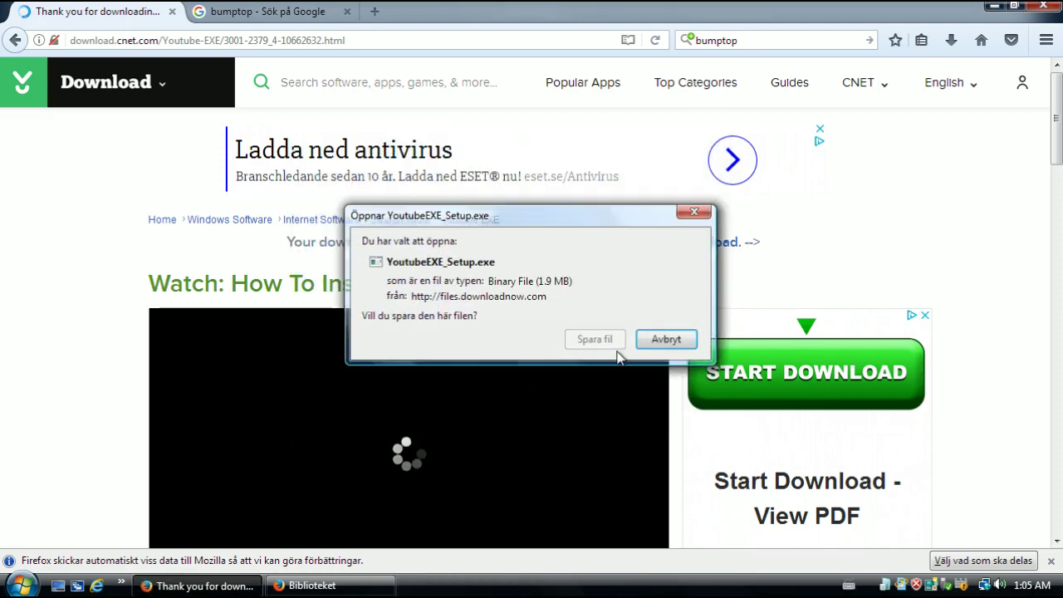
key(Escape)
click(23, 584)
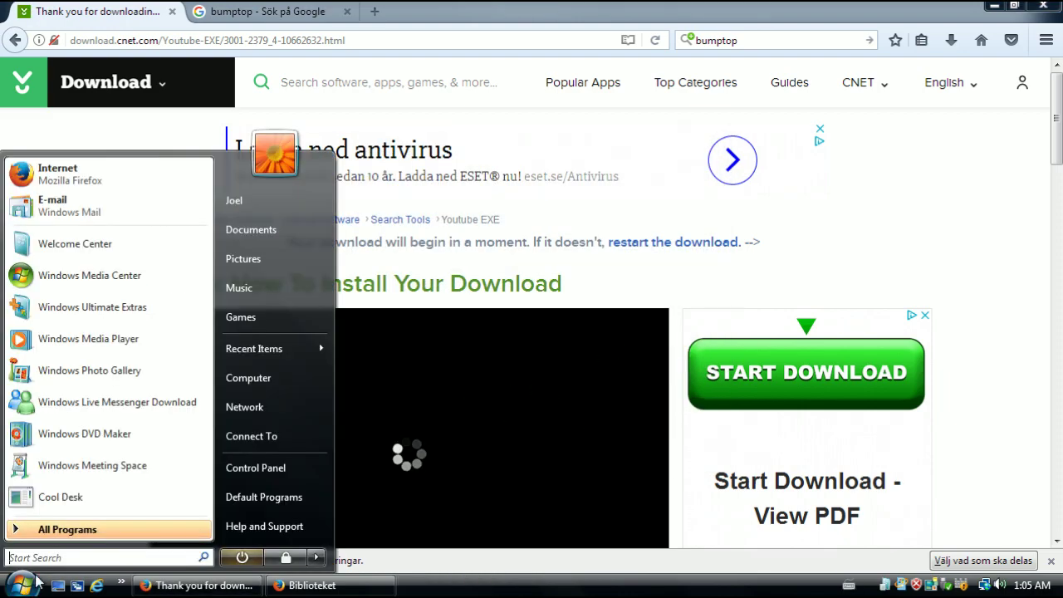
Launch YoutubeEXE from the All Programs YoutubeEXE folder and pause the how-to-install video
click(116, 527)
click(120, 499)
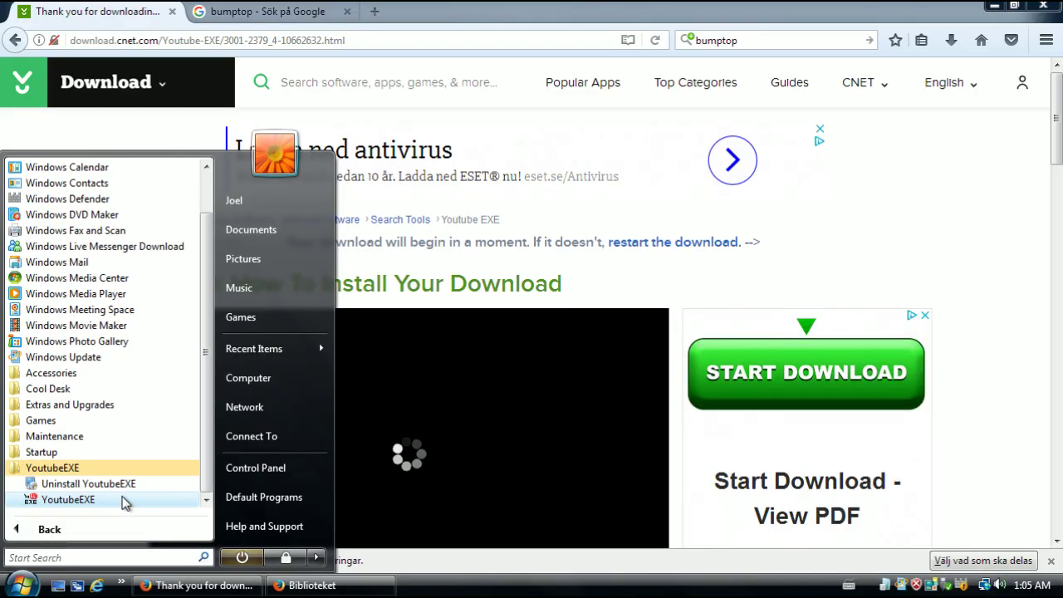
click(124, 501)
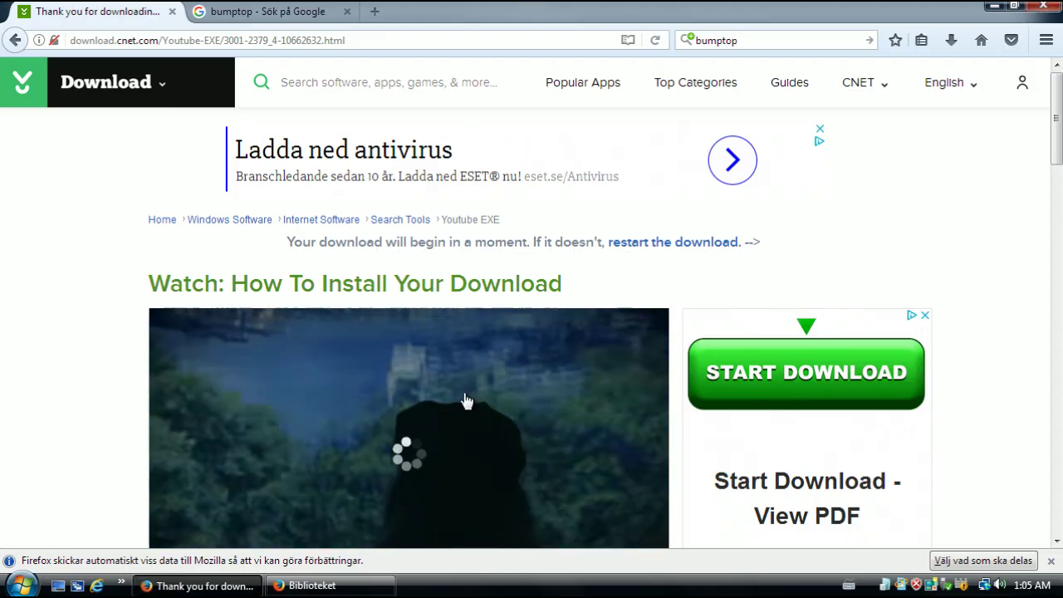
scroll(467, 403, down, 2)
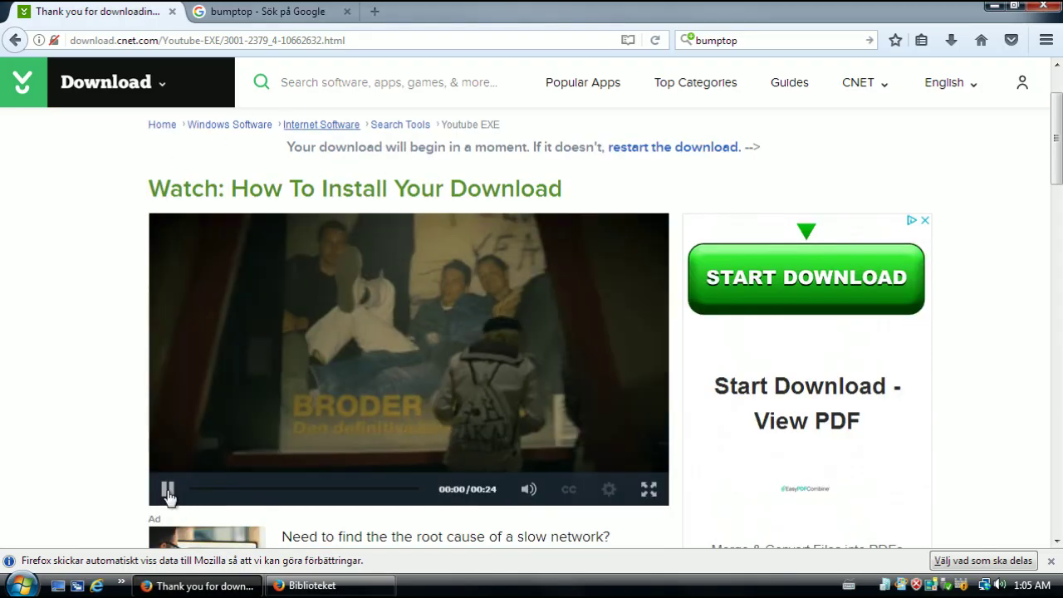
click(167, 489)
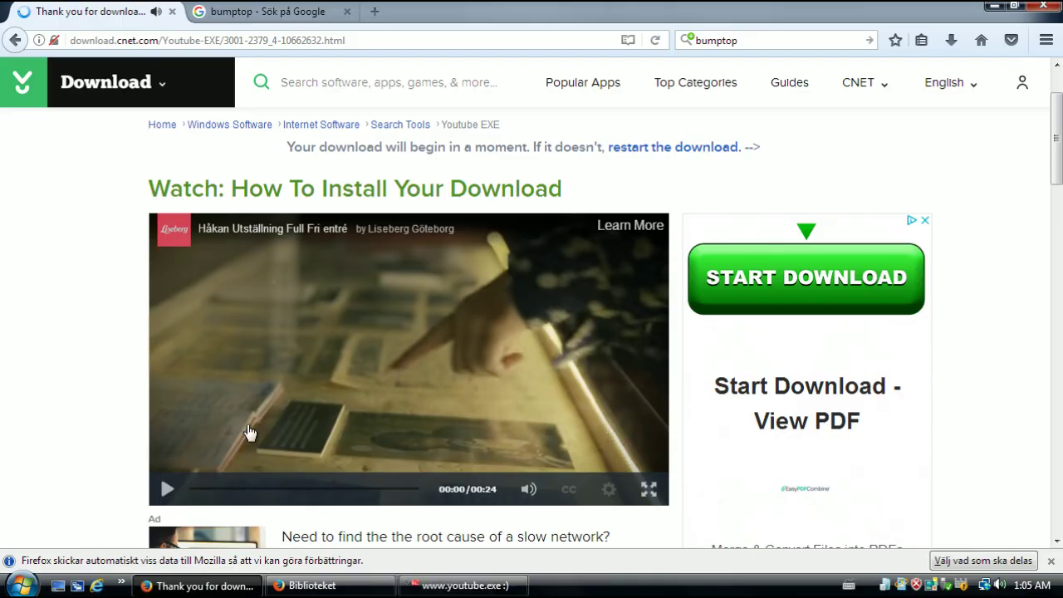
scroll(482, 544, down, 2)
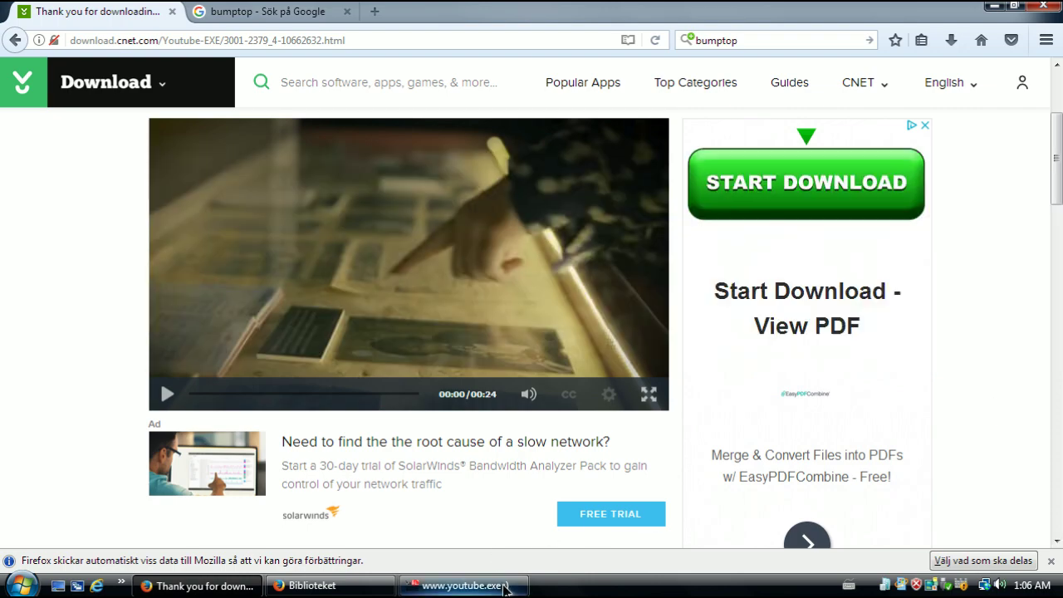
Search YoutubeEXE for 'racoon eating grapes' and dismiss the Internet Connection Problem error
click(503, 581)
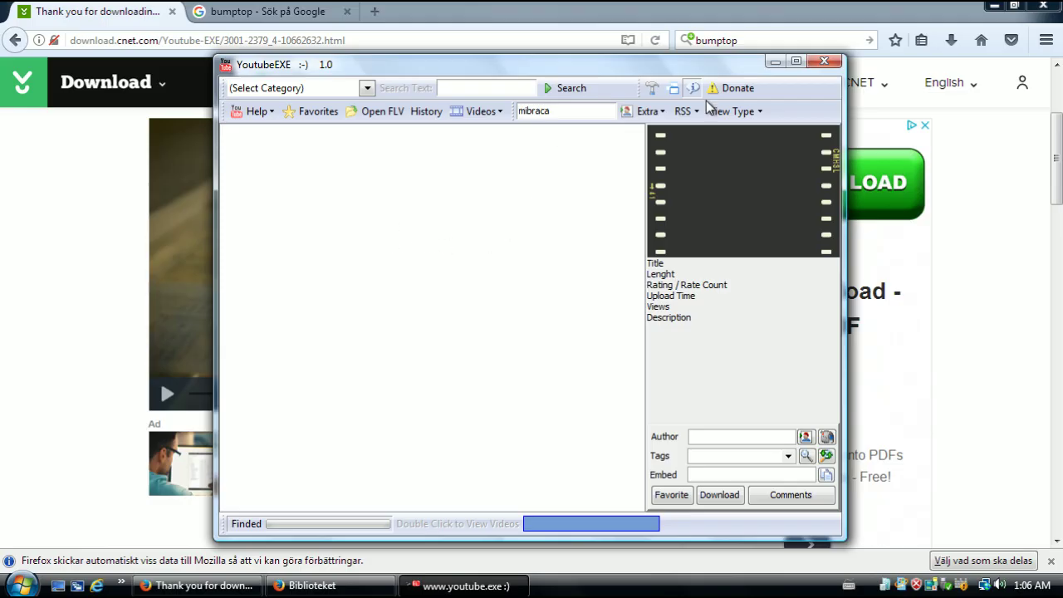
drag(393, 76, 375, 77)
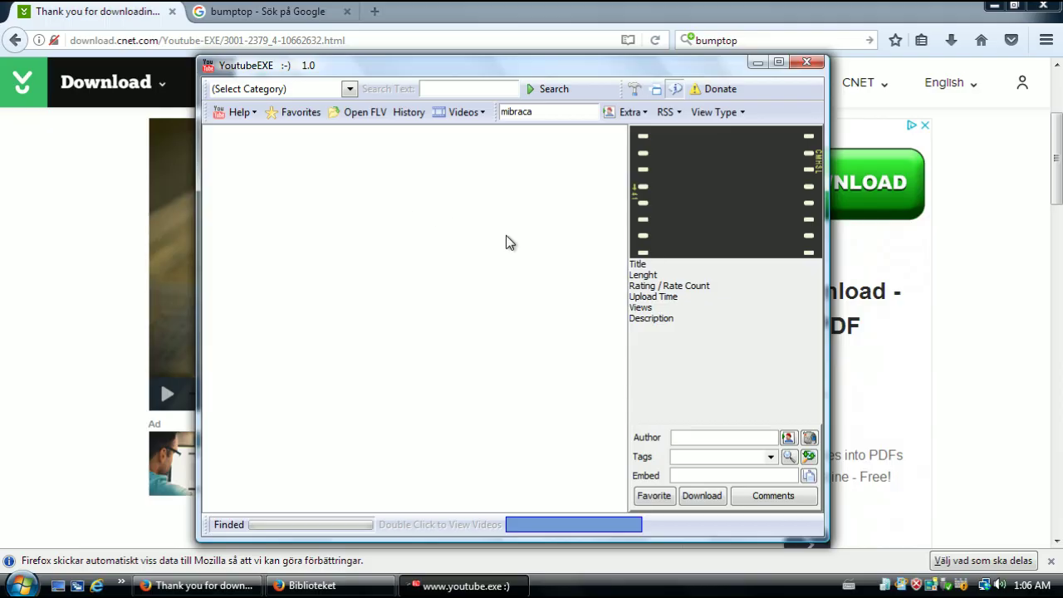
click(325, 88)
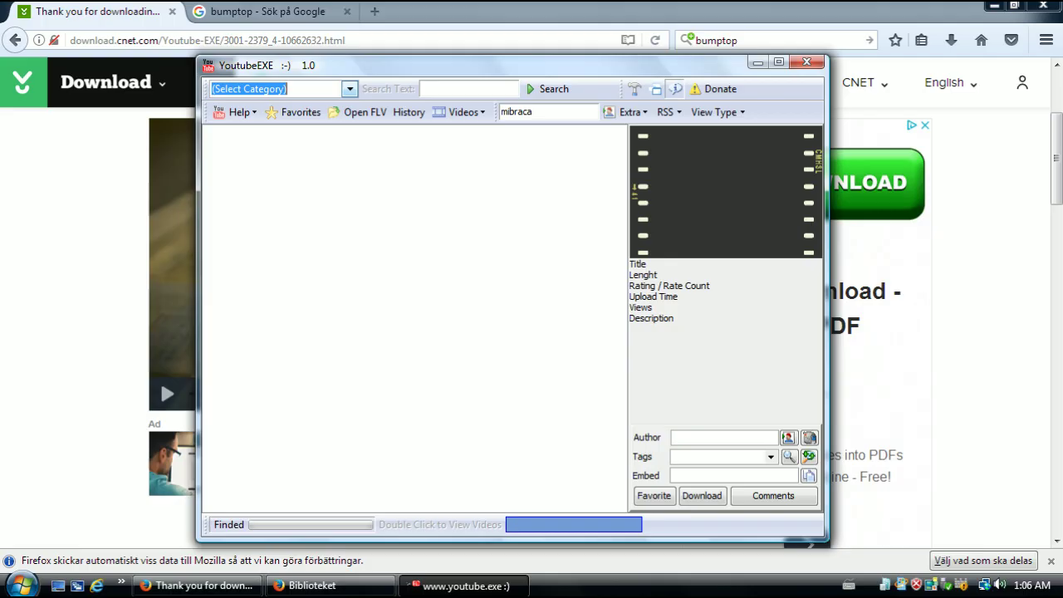
click(498, 89)
text(racoon)
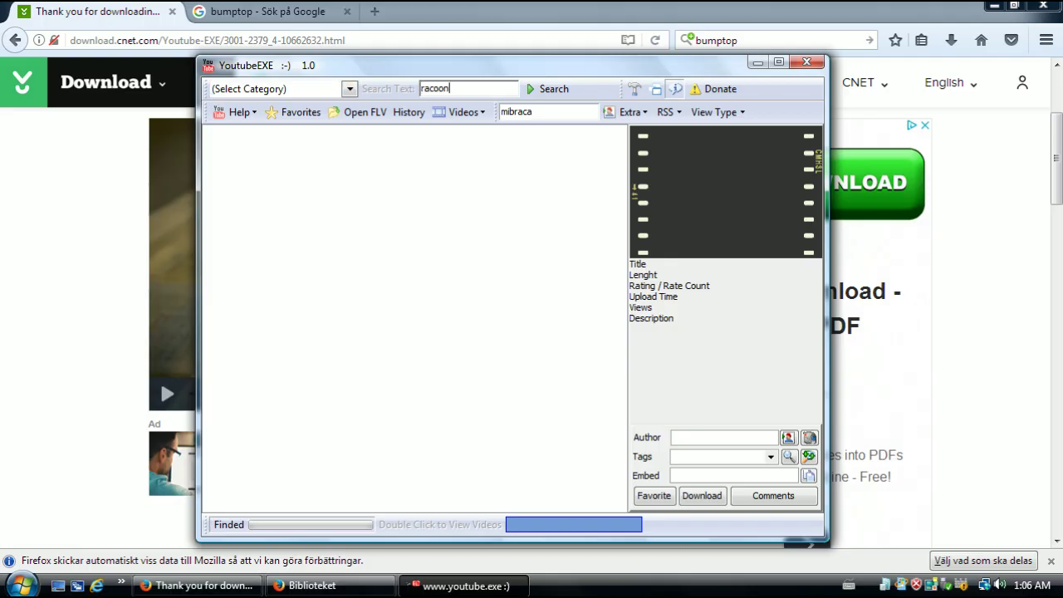
text( eating grapes)
key(Return)
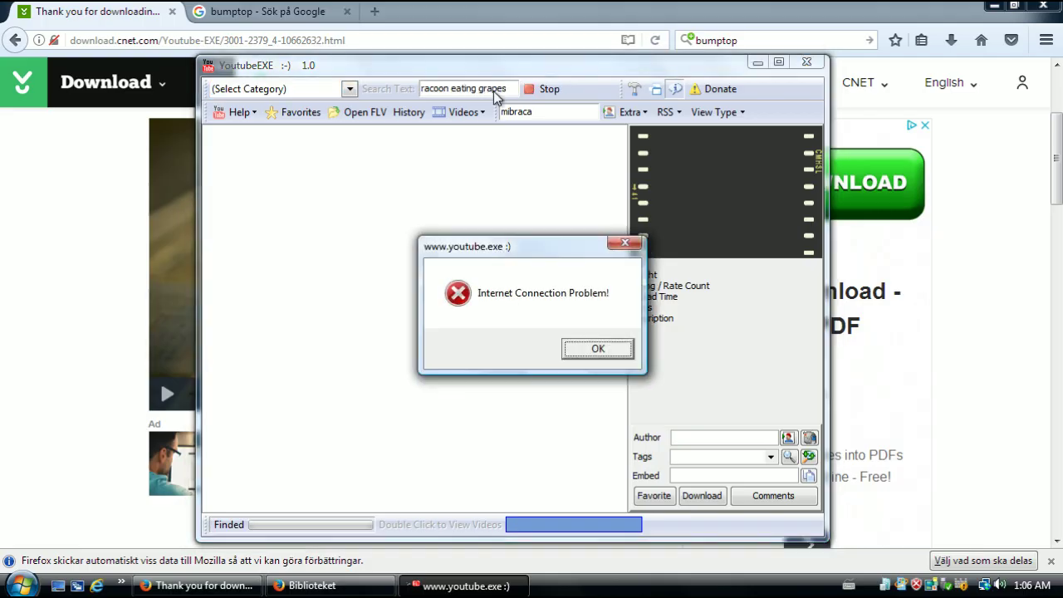
click(598, 349)
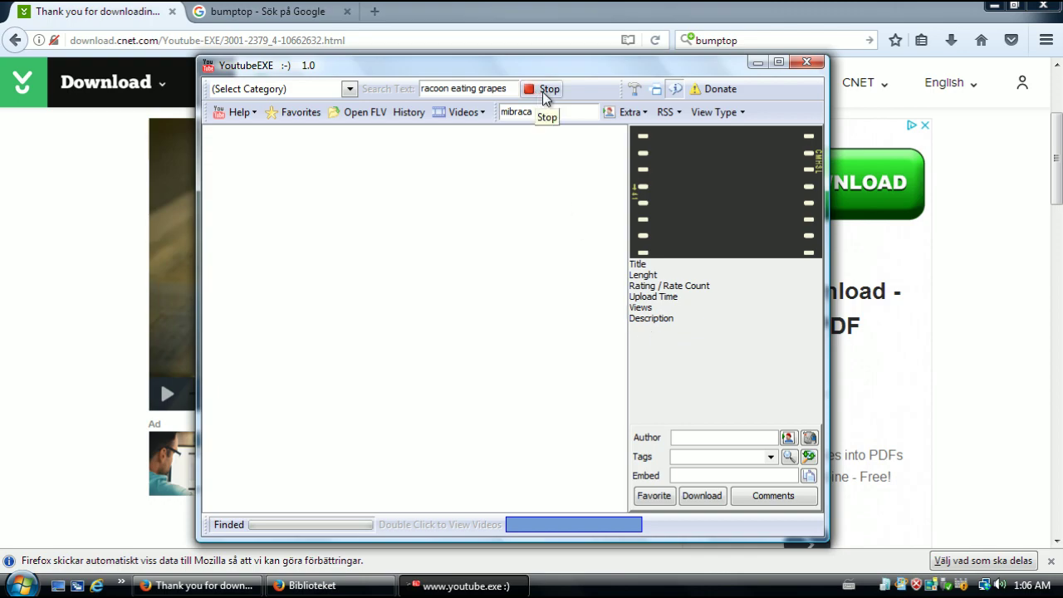
Open and close the donation page, follow Firefox's green DOWNLOAD ad, and move YoutubeEXE aside
click(696, 90)
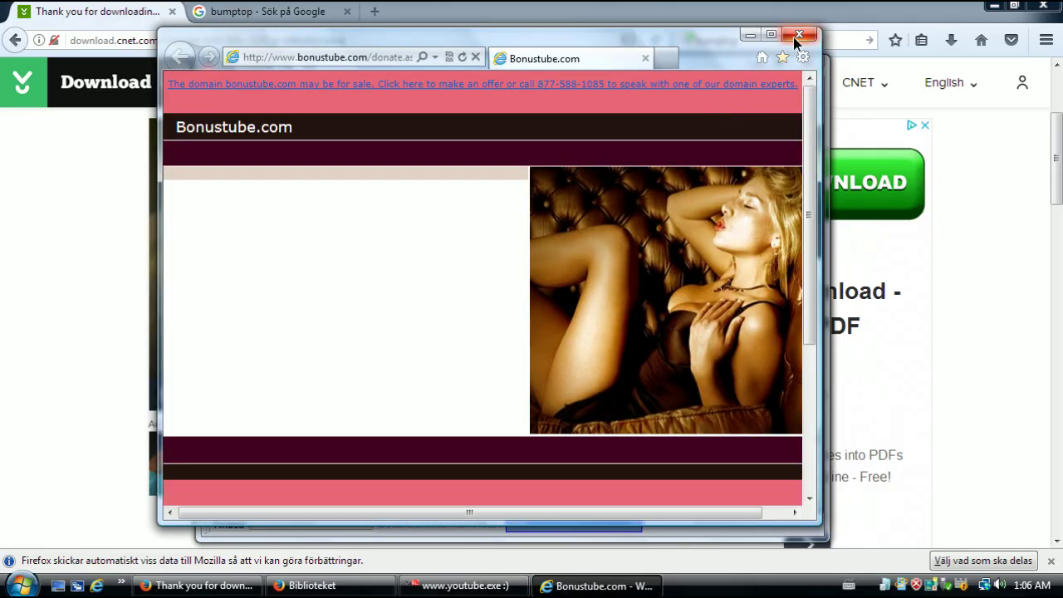
click(794, 38)
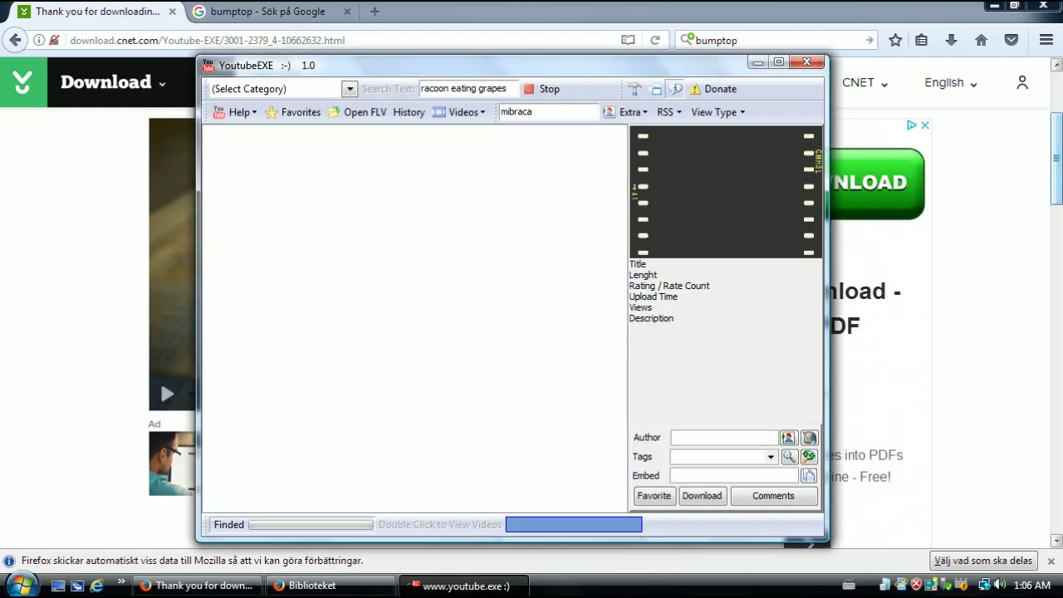
click(876, 211)
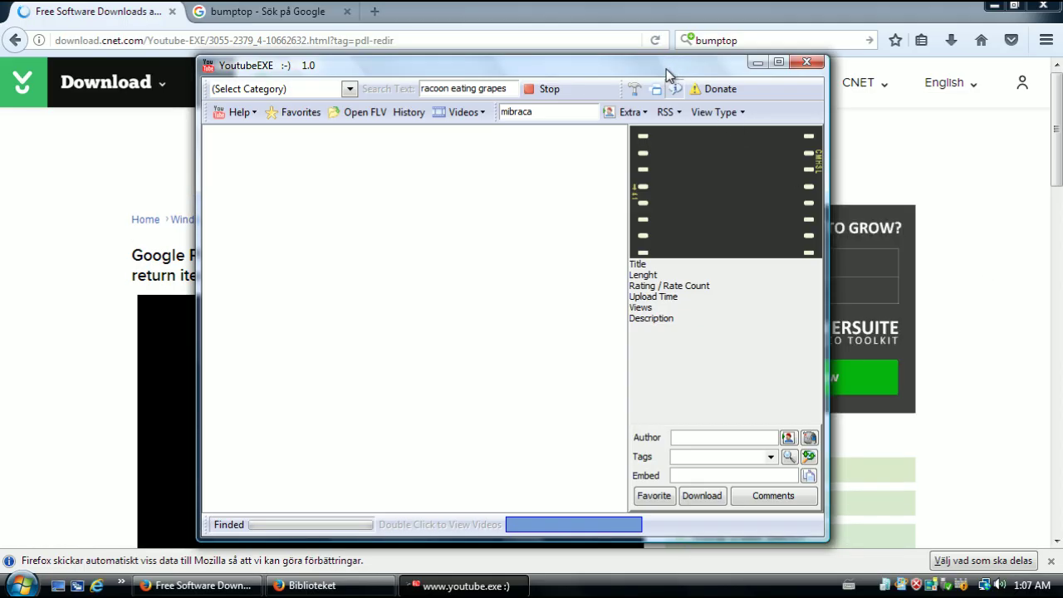
drag(667, 68, 656, 111)
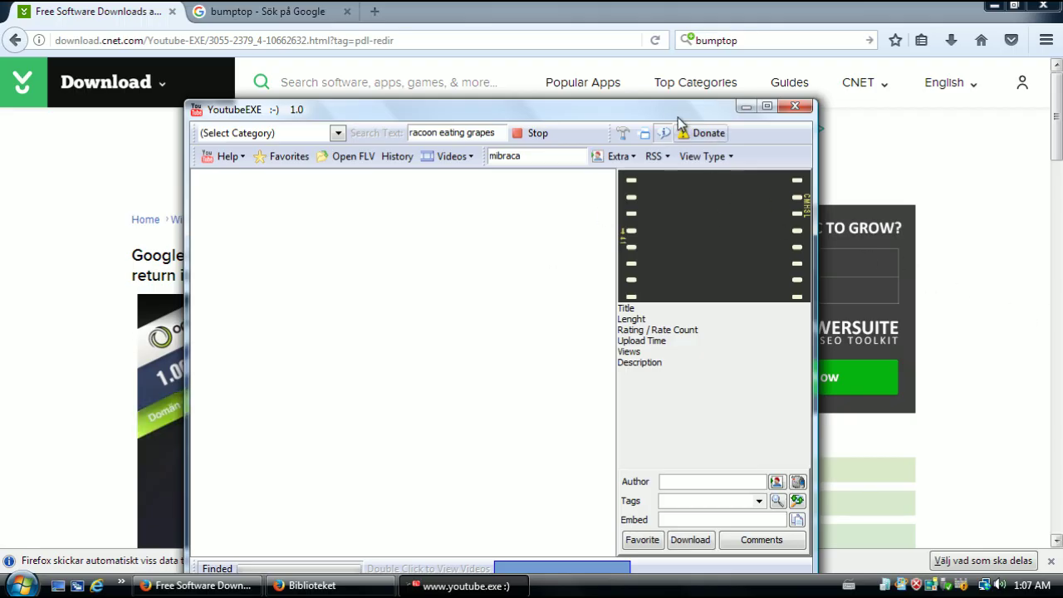
drag(499, 109, 505, 458)
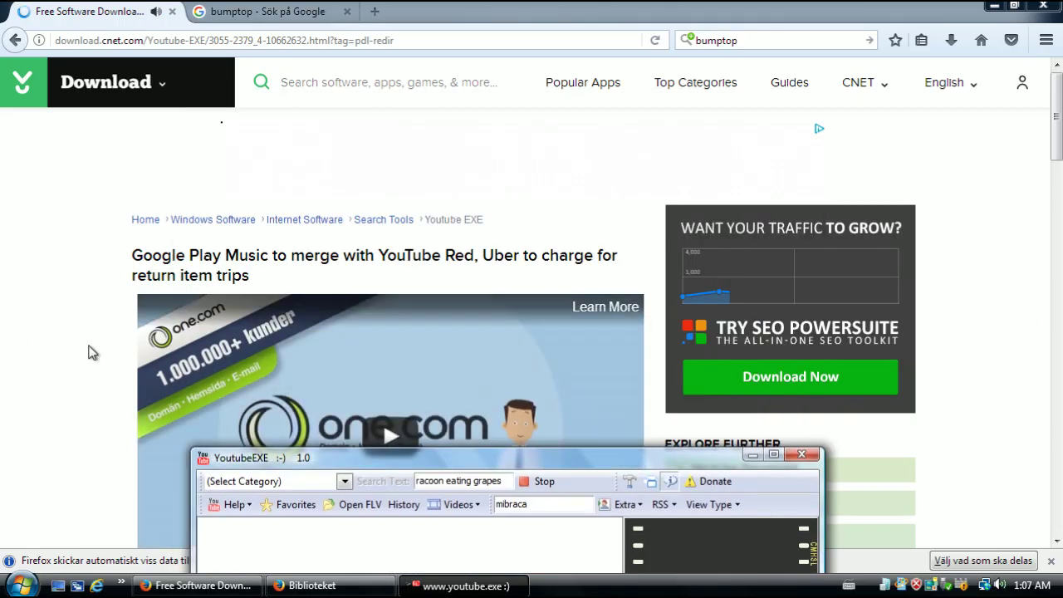
drag(642, 467, 669, 524)
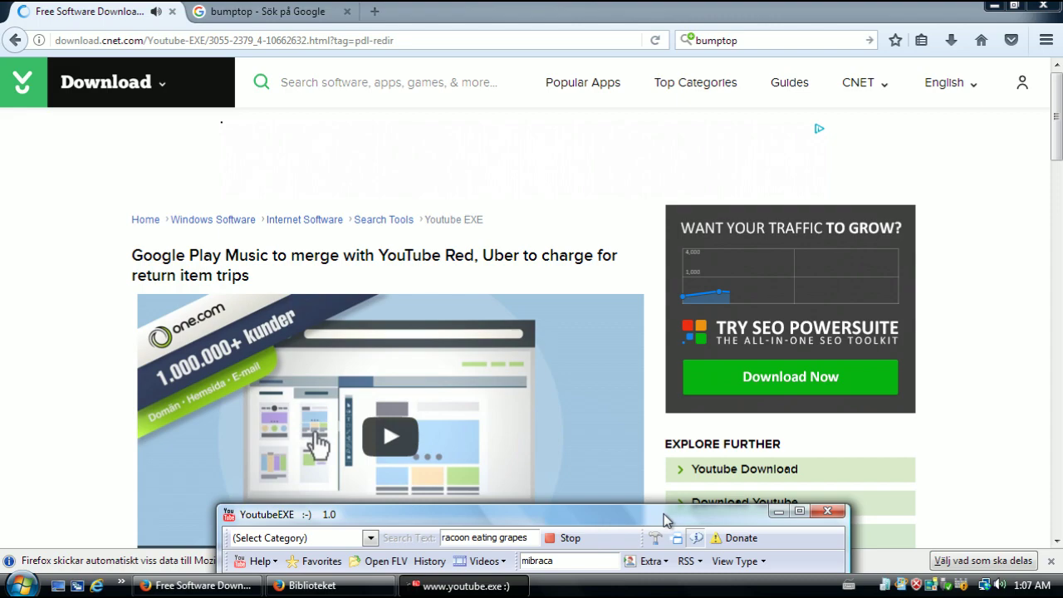
click(593, 221)
scroll(607, 237, down, 4)
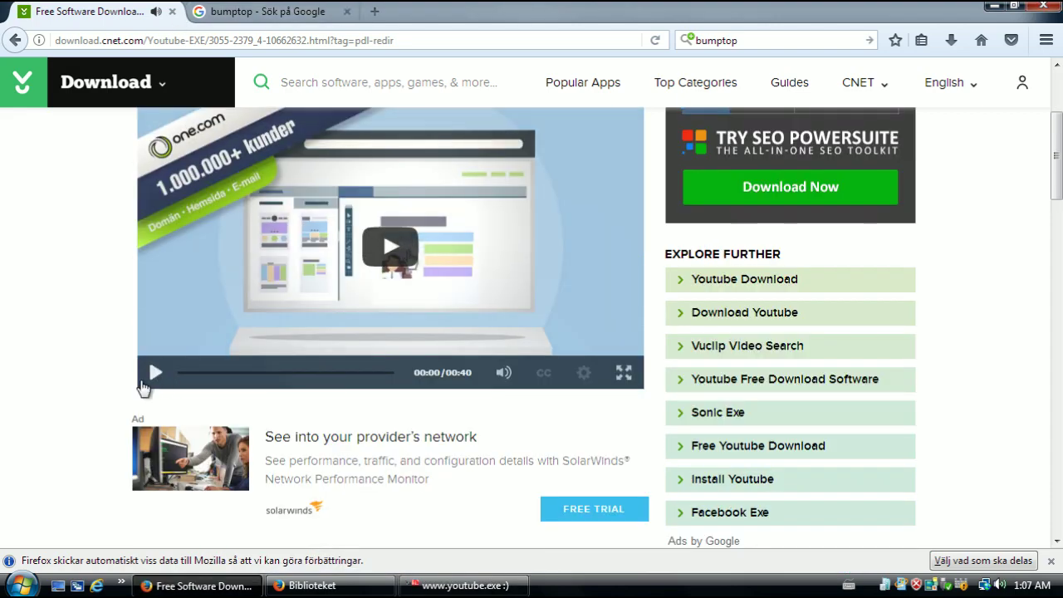
click(840, 357)
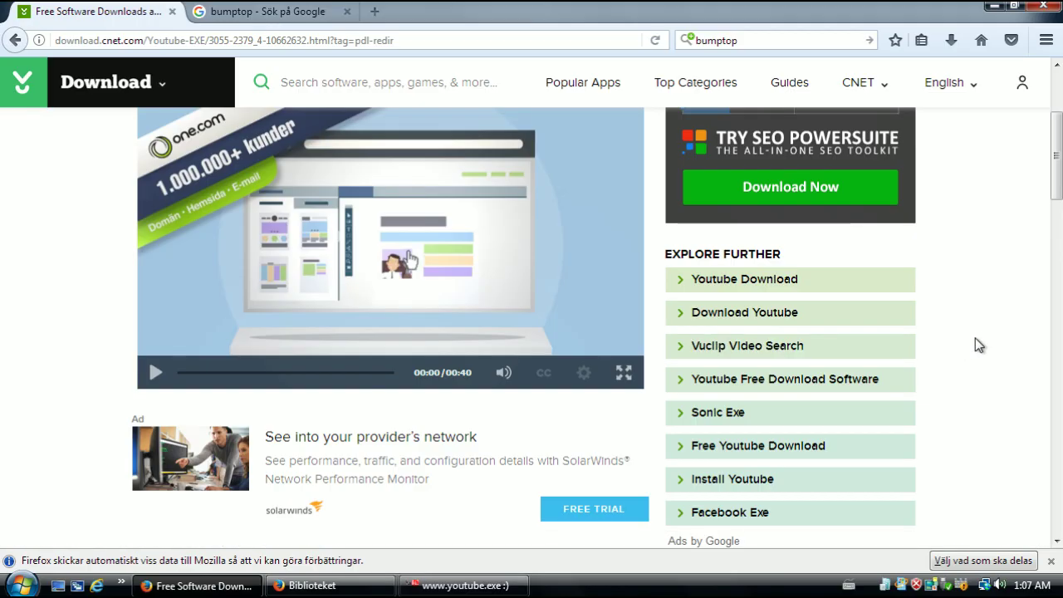
scroll(955, 341, up, 2)
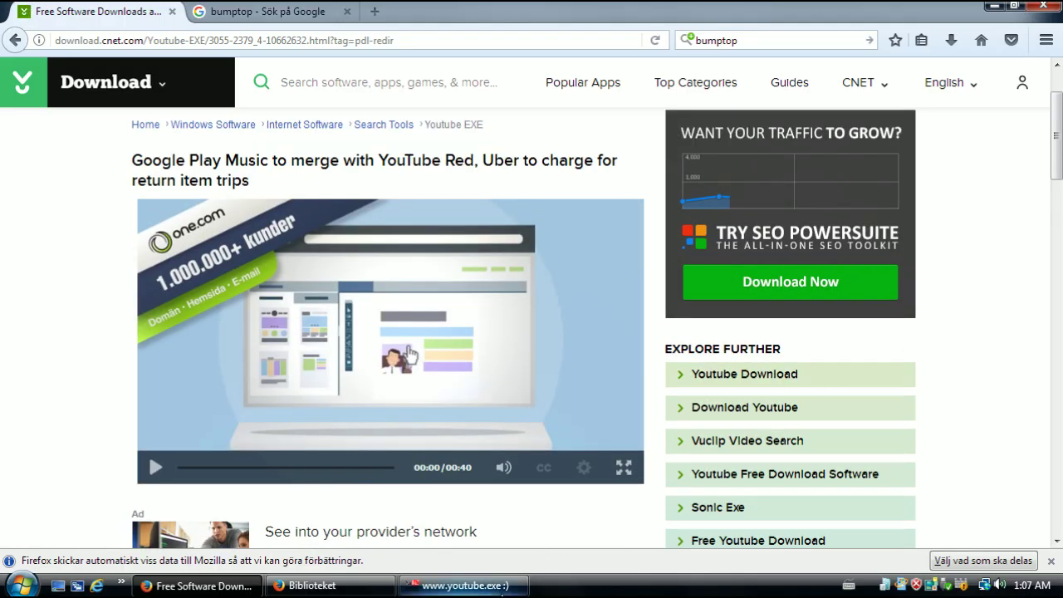
click(502, 591)
drag(547, 512, 544, 78)
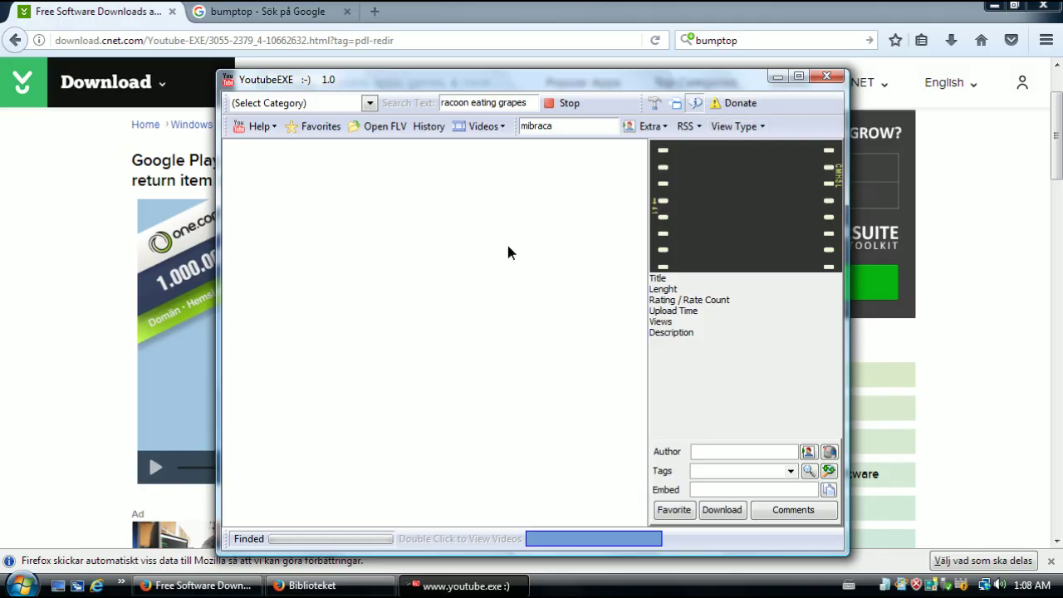
Choose the Comedy:23 category in YoutubeEXE, then close the YoutubeEXE window
click(371, 103)
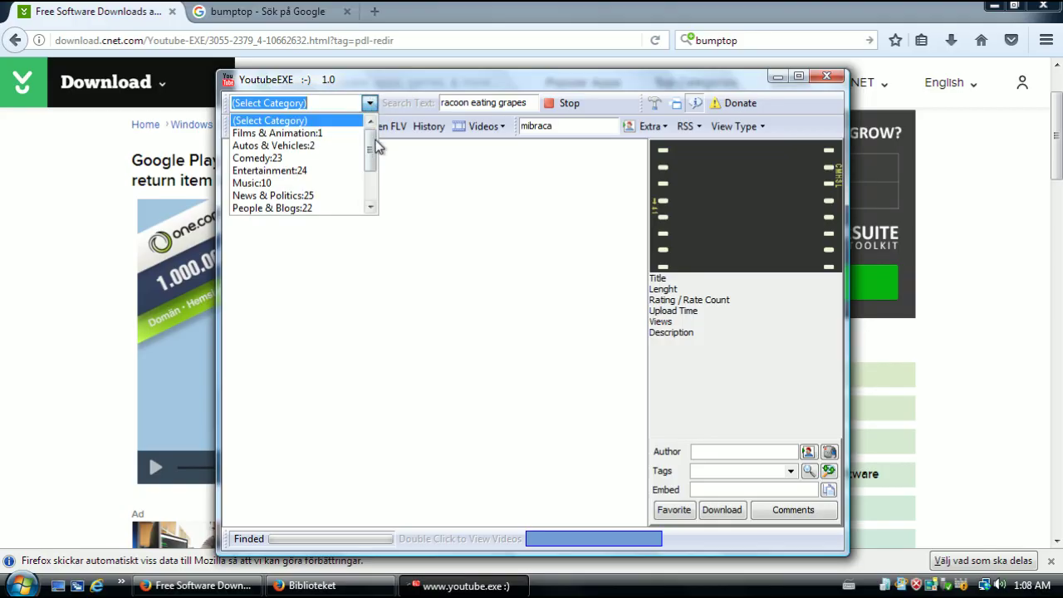
mouse_move(376, 147)
mouse_down()
mouse_move(381, 187)
mouse_move(375, 147)
mouse_up()
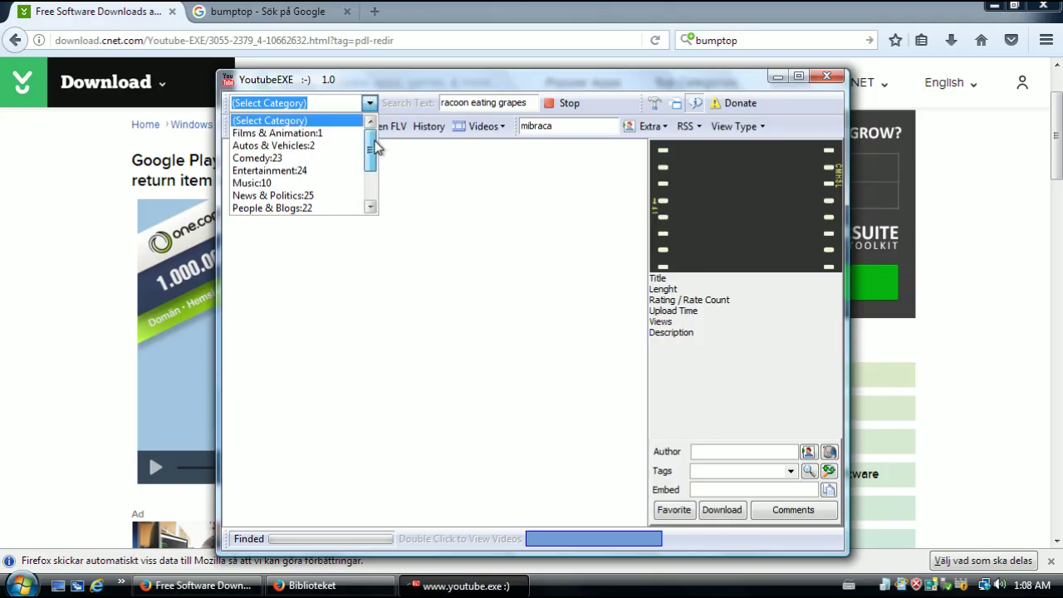
click(319, 158)
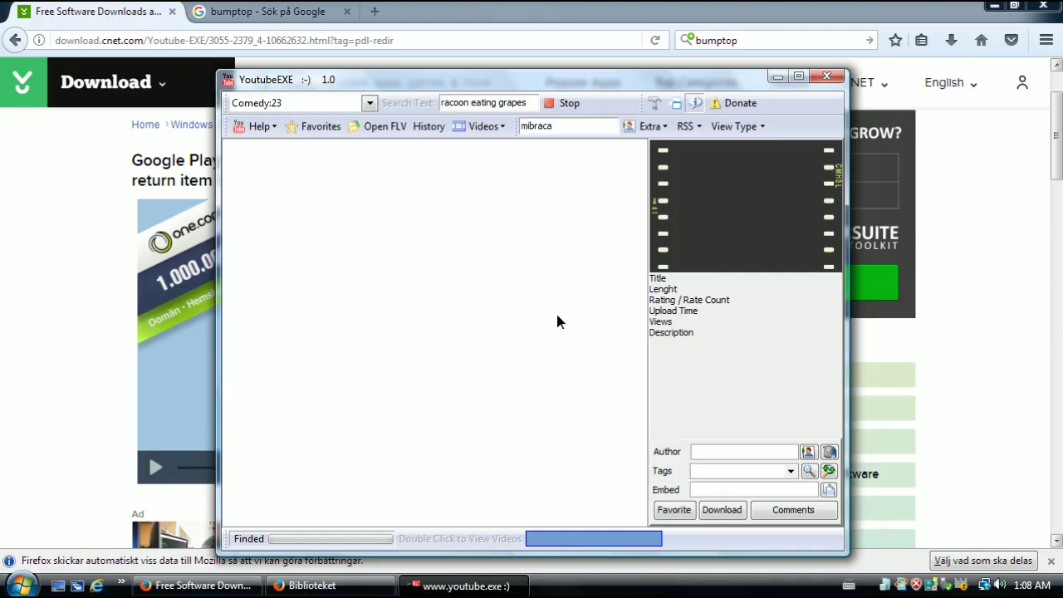
click(825, 78)
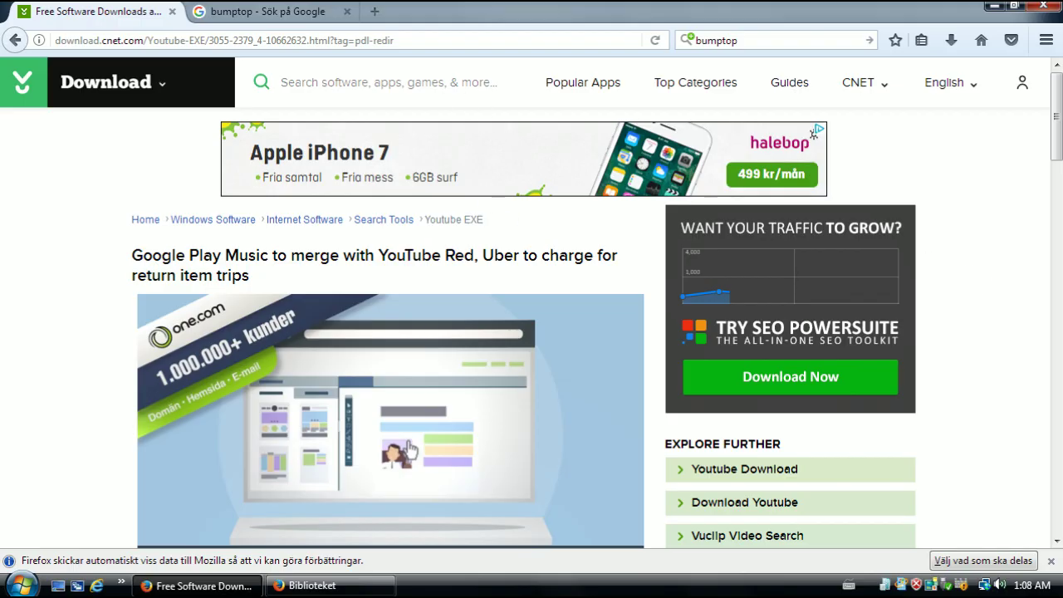
Search CNET for 'youtube' and scroll the 2,786 results down to Youtube EXE
click(399, 82)
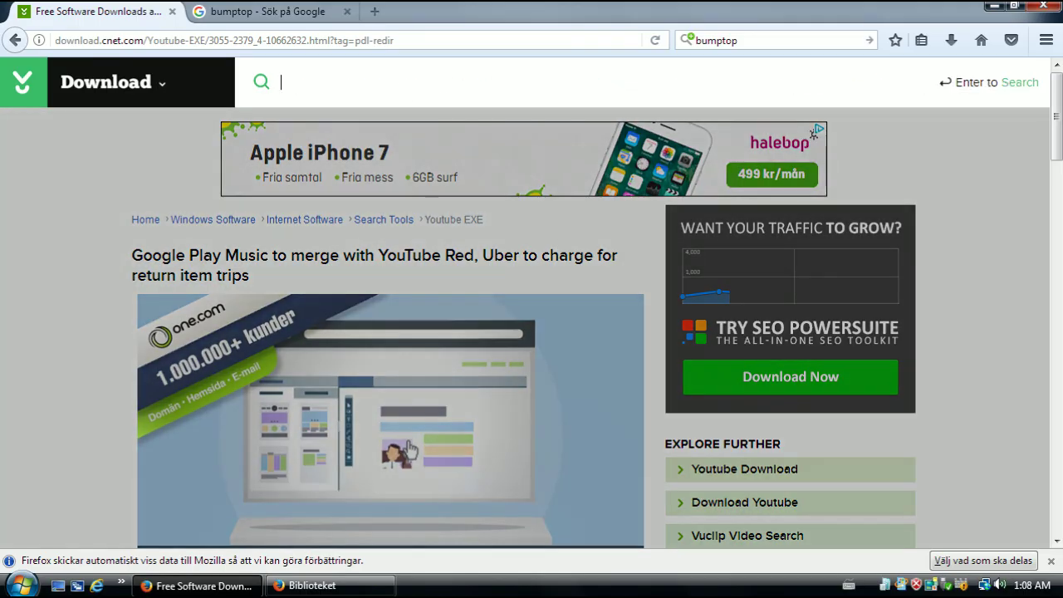
text(youtube)
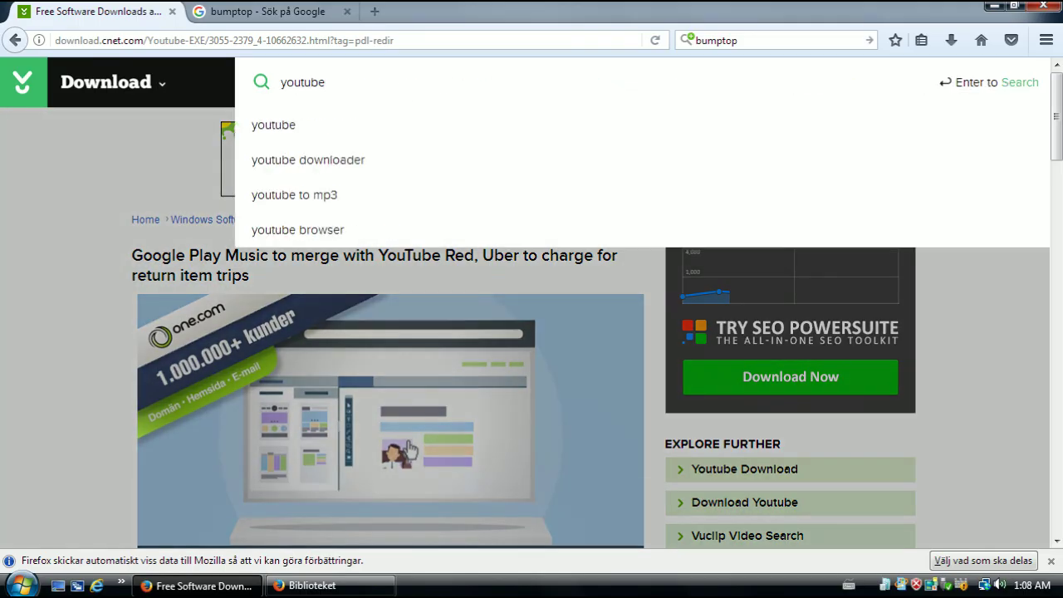
key(Return)
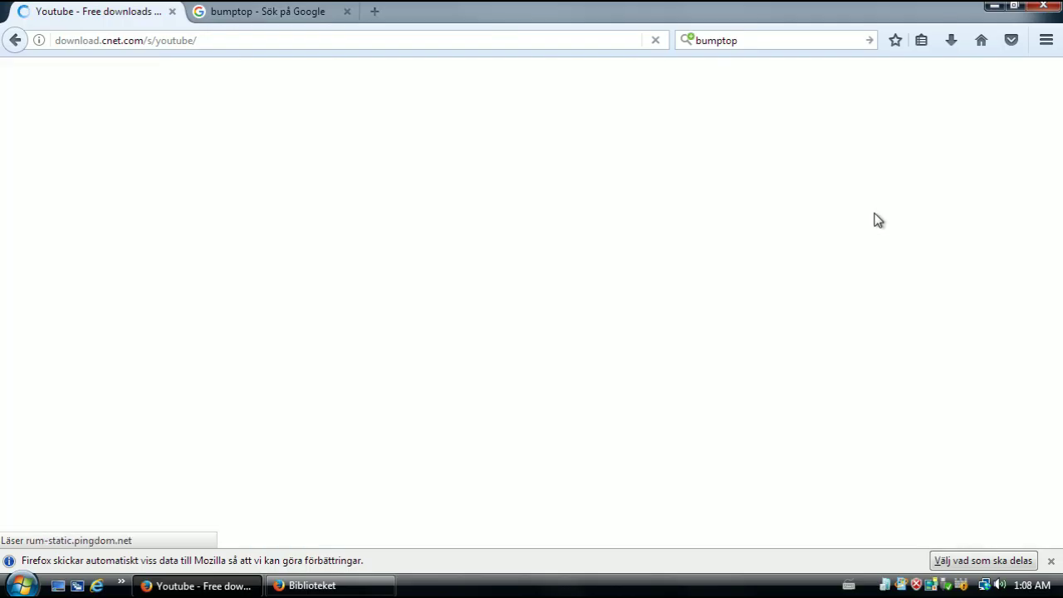
scroll(767, 228, down, 2)
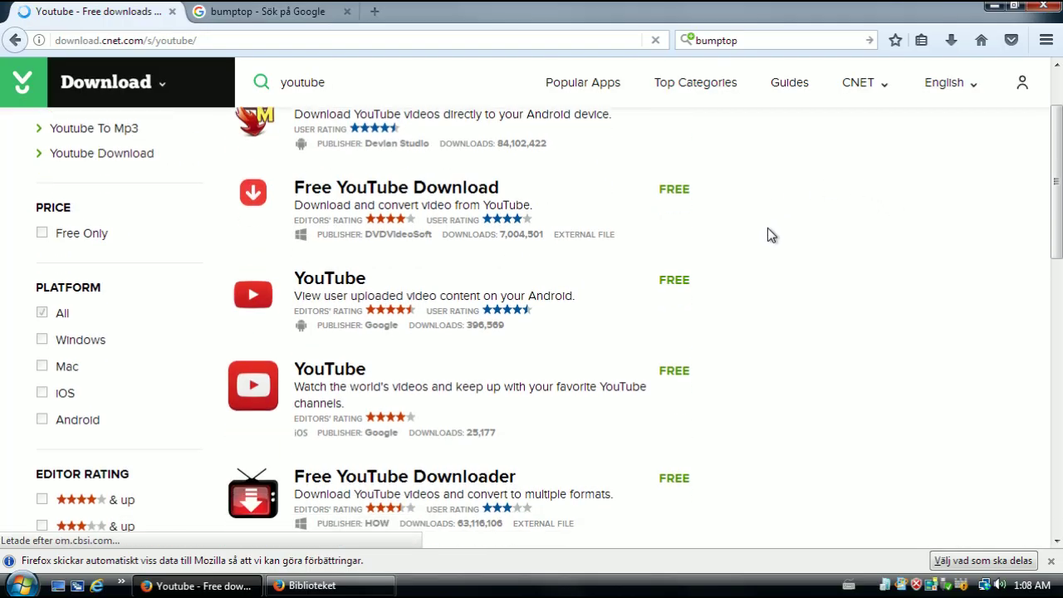
scroll(766, 229, down, 9)
scroll(739, 240, up, 5)
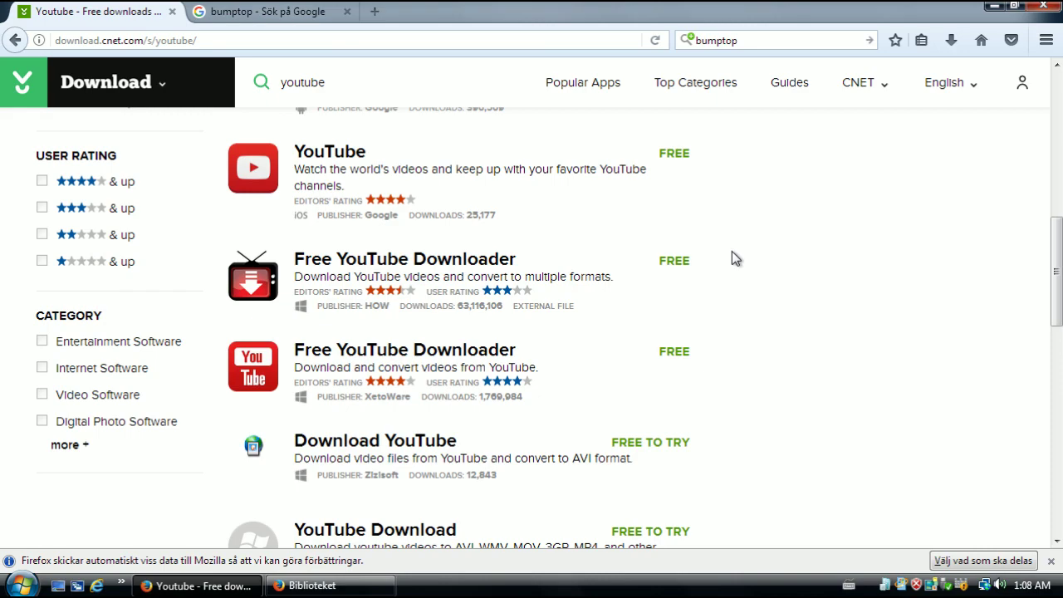
scroll(880, 323, down, 2)
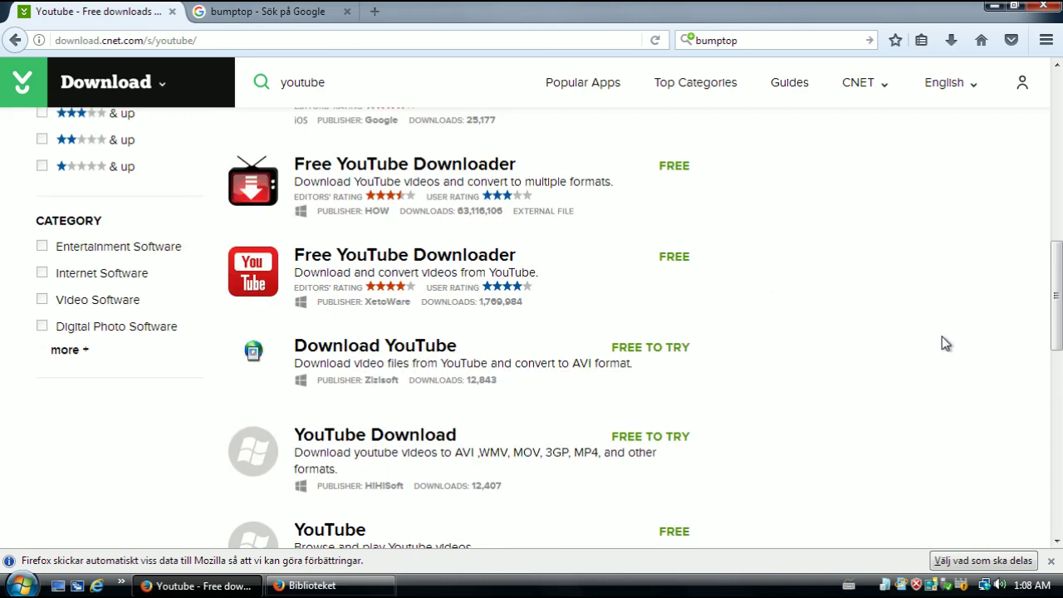
scroll(418, 423, down, 10)
scroll(498, 324, up, 2)
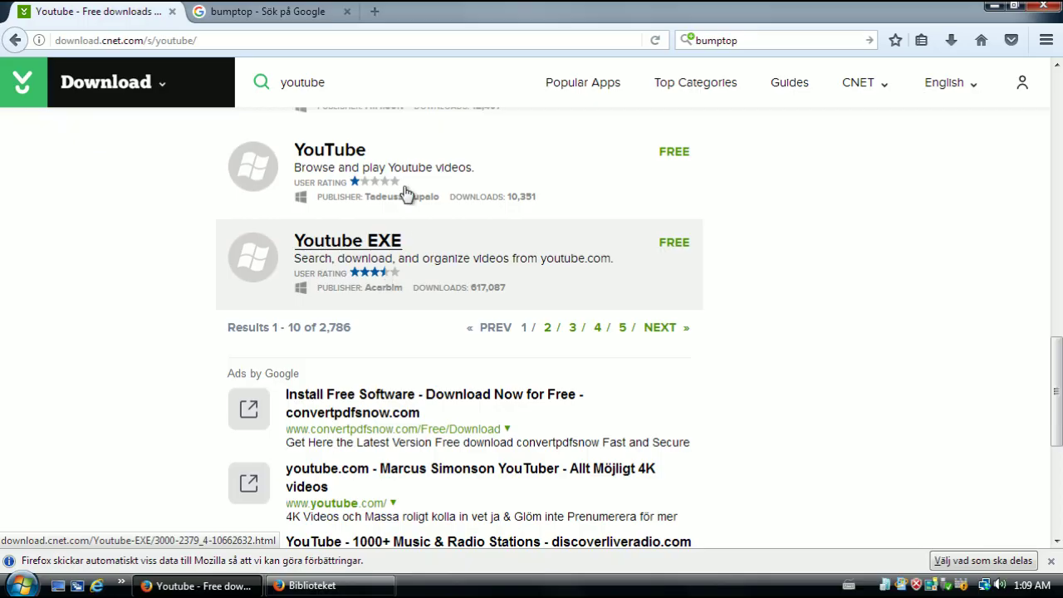
Open the CNET YouTube program's download page and scroll through its details
click(406, 192)
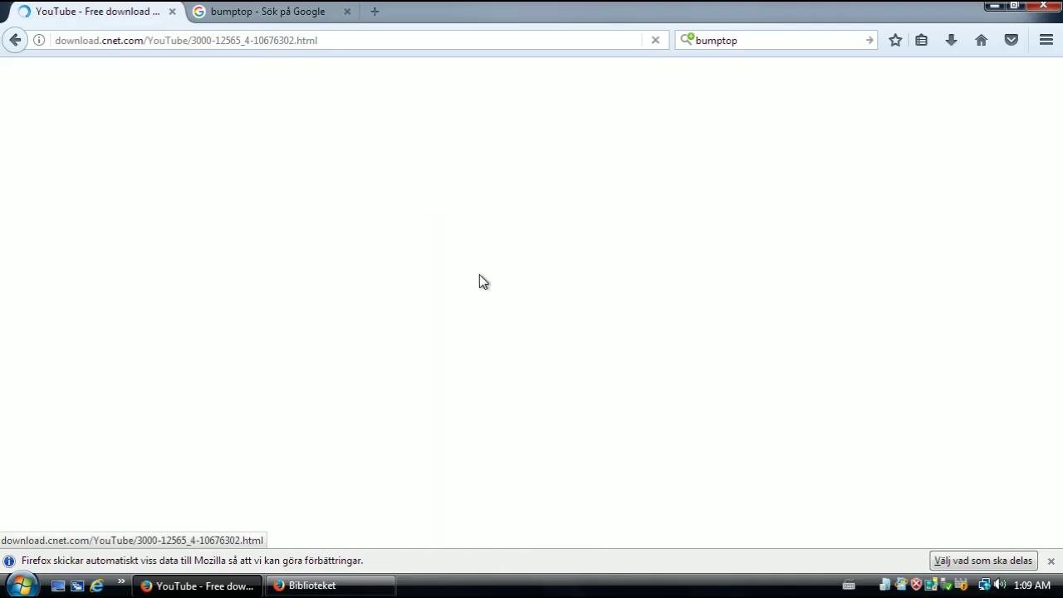
scroll(480, 281, down, 7)
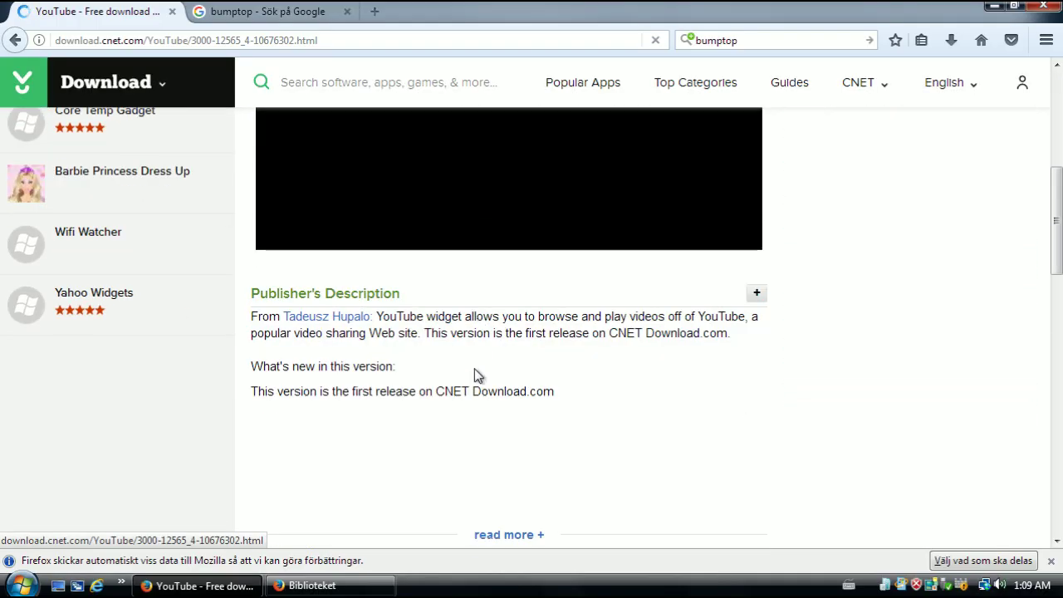
scroll(244, 401, down, 3)
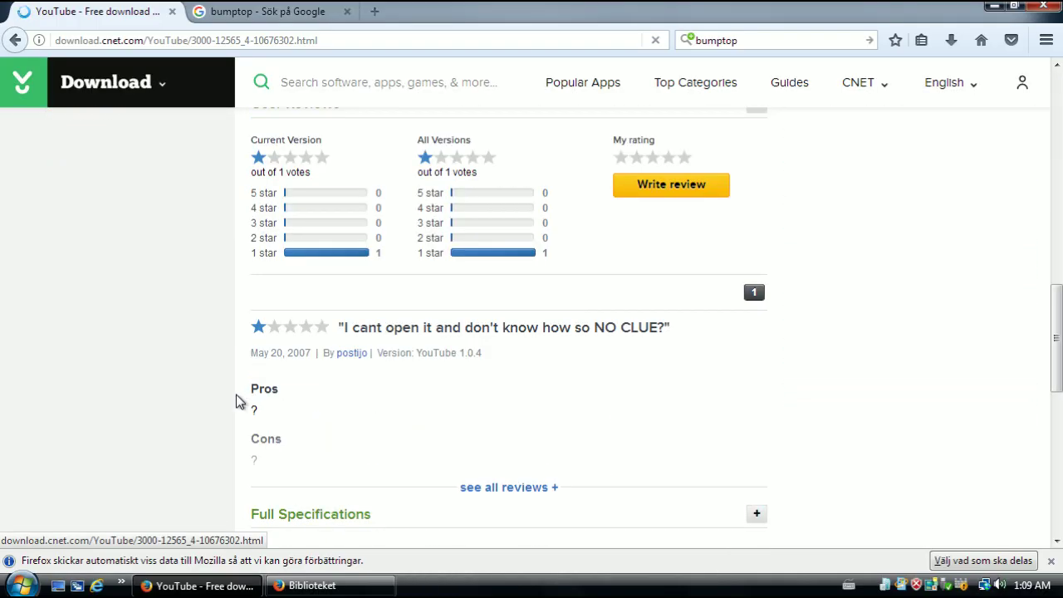
scroll(489, 427, down, 1)
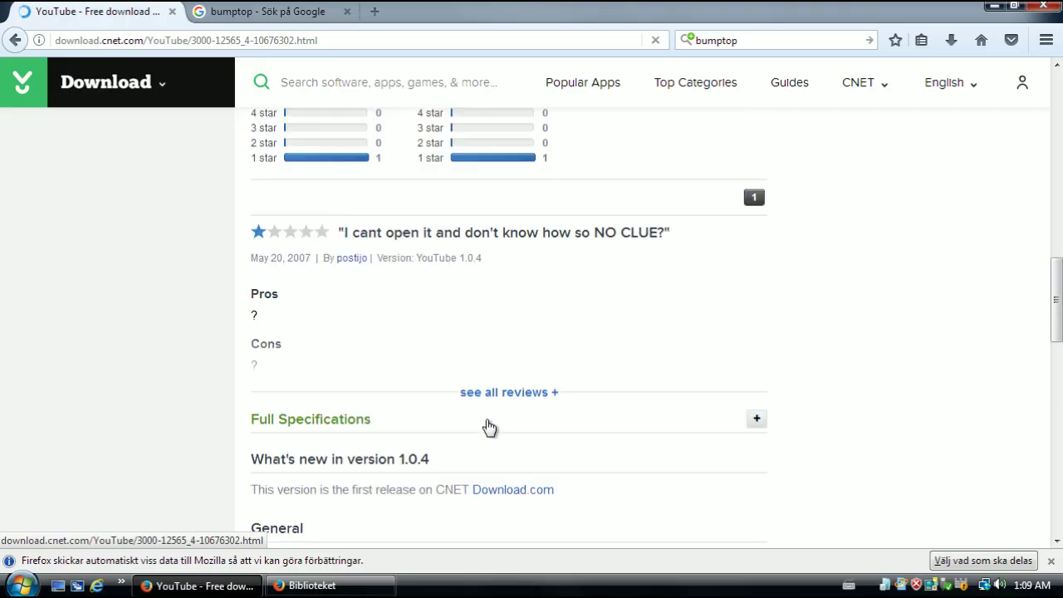
scroll(487, 426, up, 4)
scroll(526, 401, down, 2)
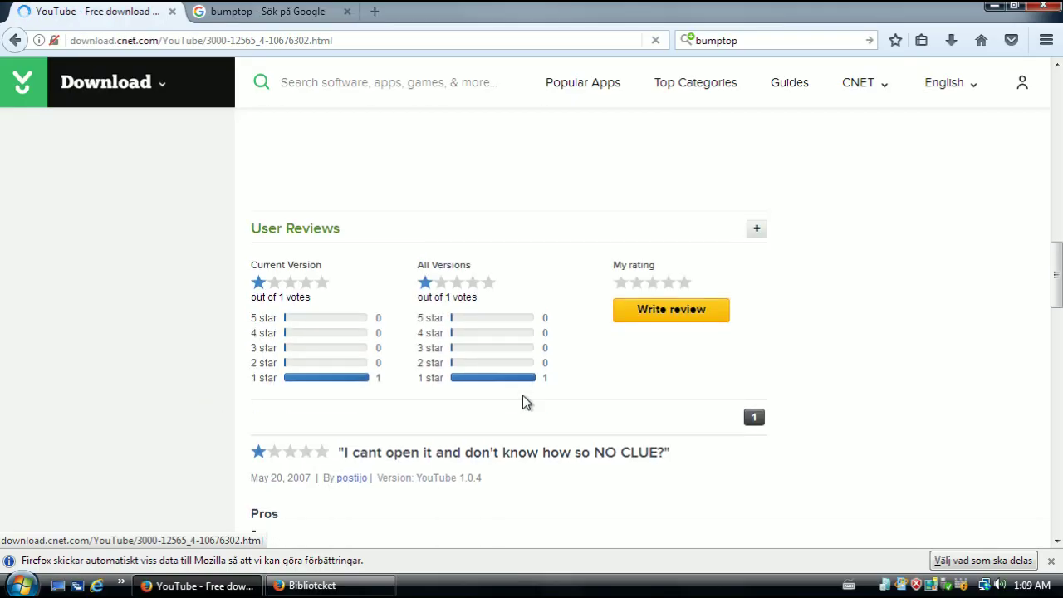
scroll(526, 398, down, 2)
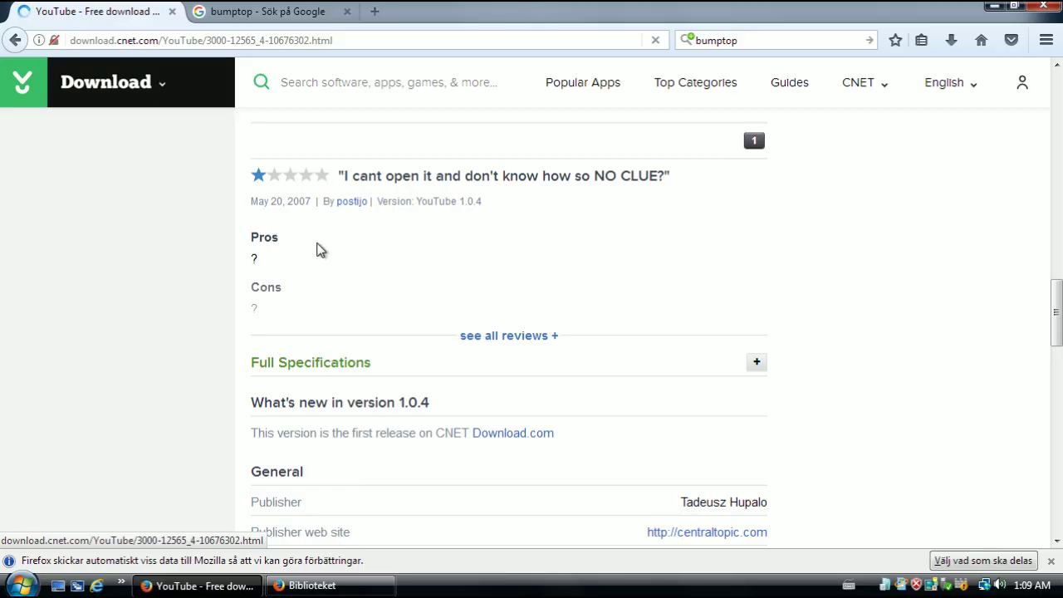
scroll(373, 316, up, 10)
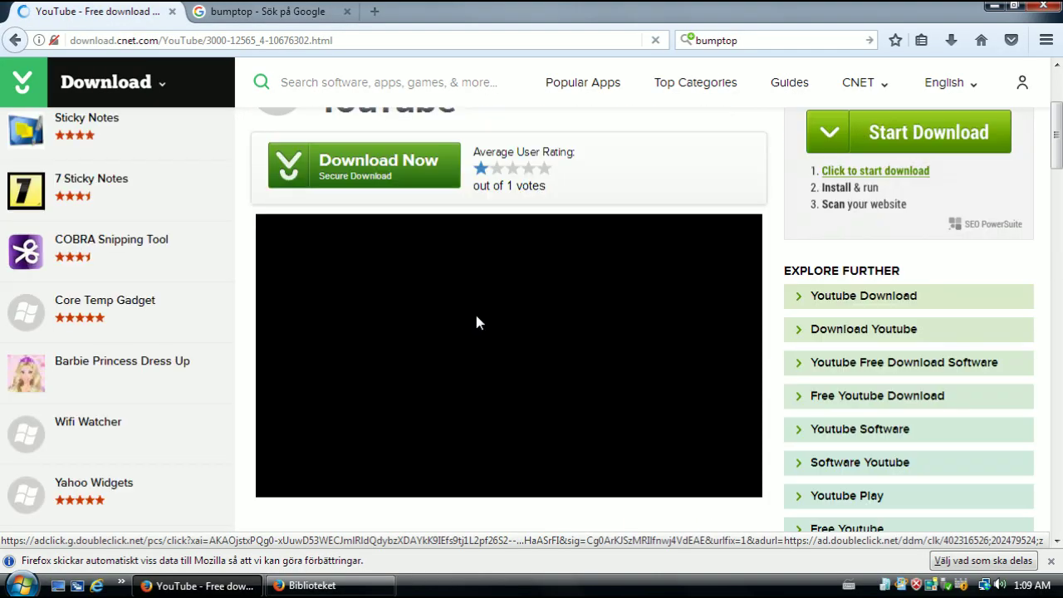
scroll(424, 205, up, 2)
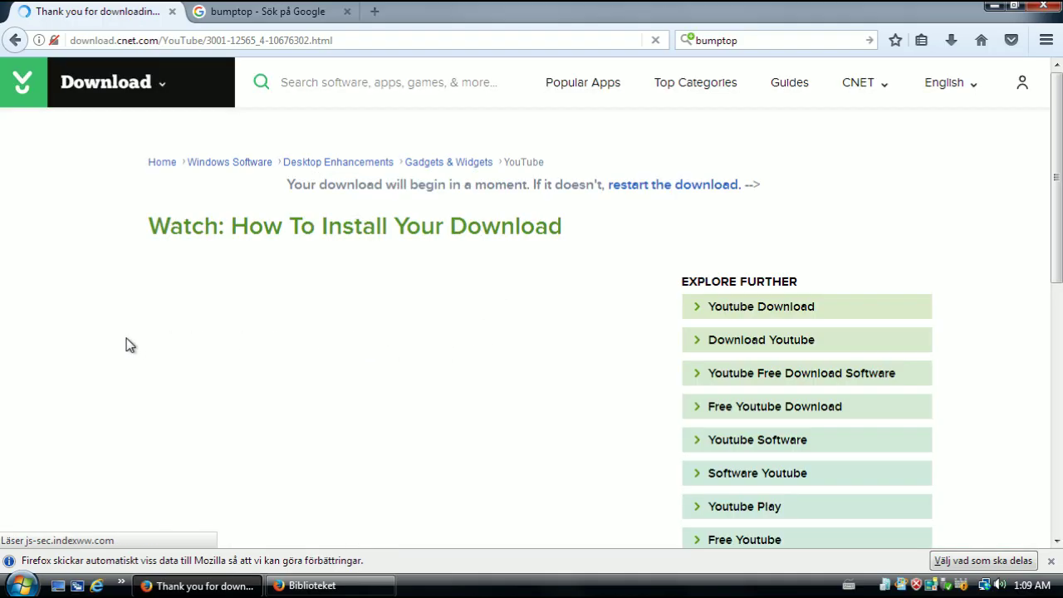
scroll(126, 341, down, 4)
scroll(133, 363, up, 4)
scroll(135, 363, down, 2)
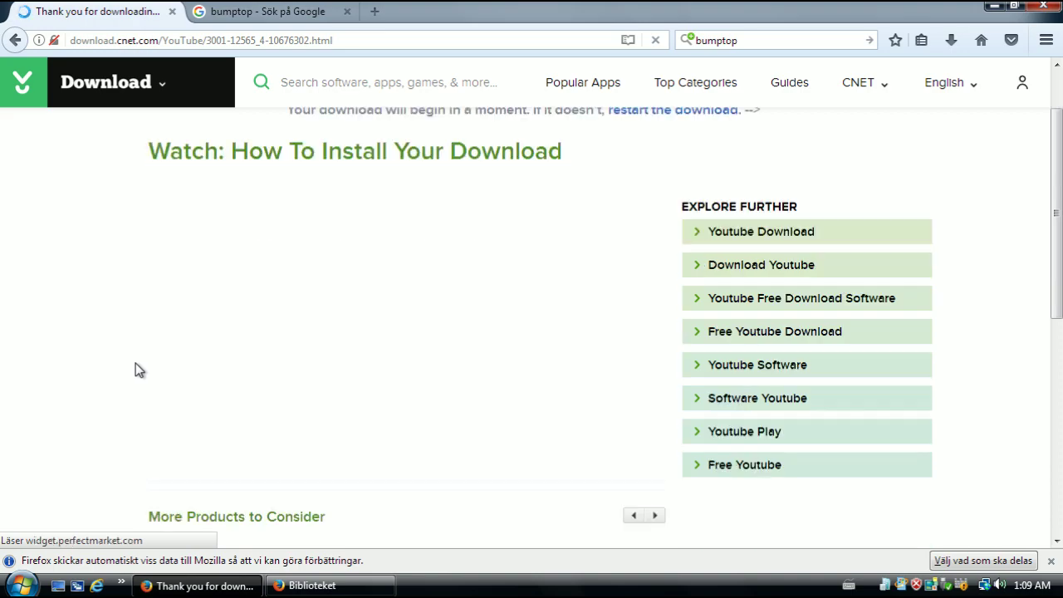
scroll(645, 203, up, 2)
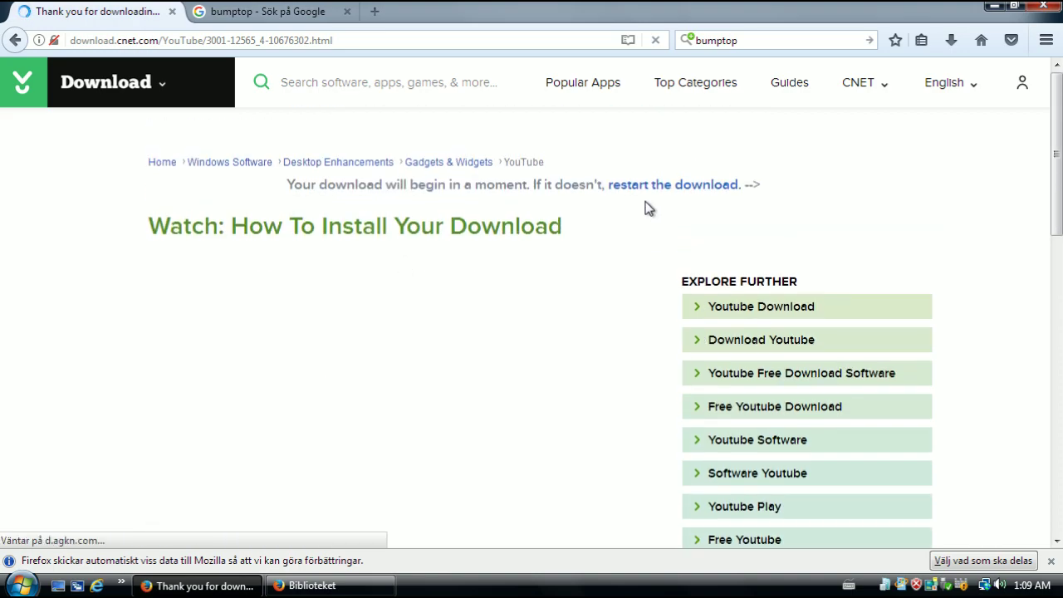
scroll(212, 349, down, 2)
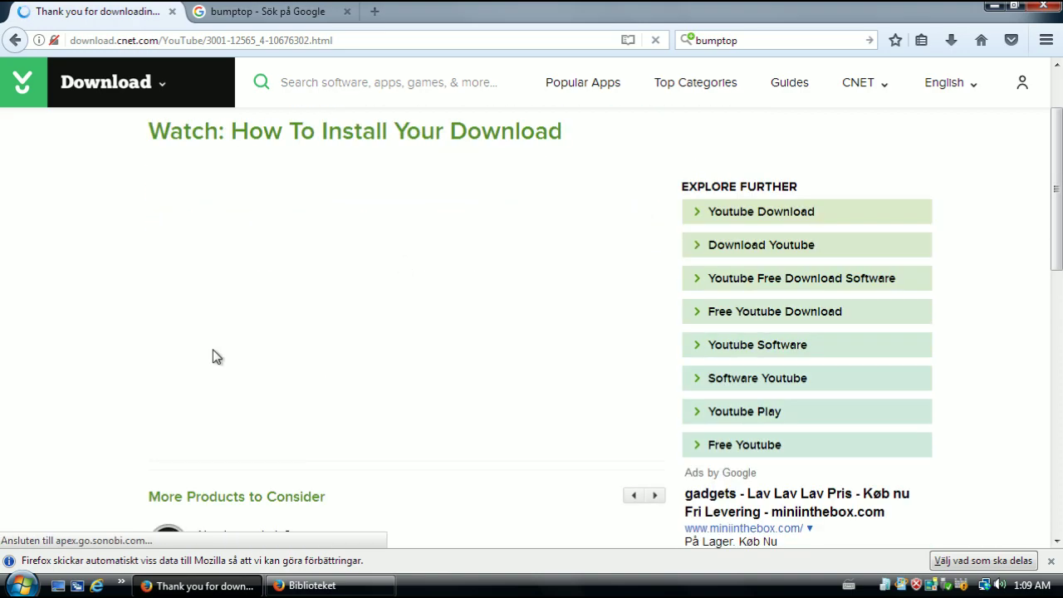
scroll(229, 336, up, 1)
scroll(207, 343, down, 4)
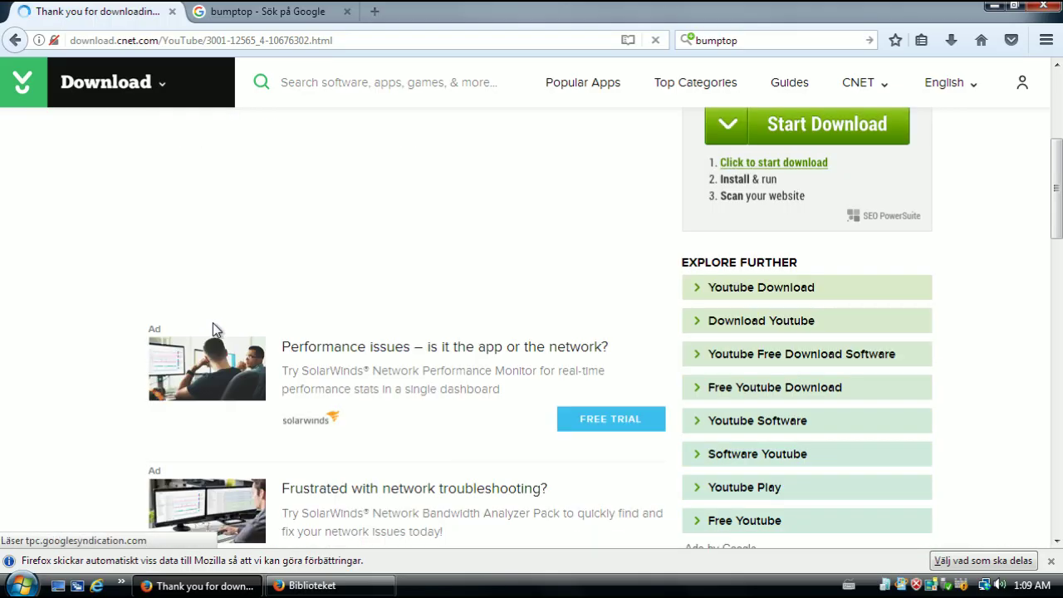
scroll(213, 322, up, 2)
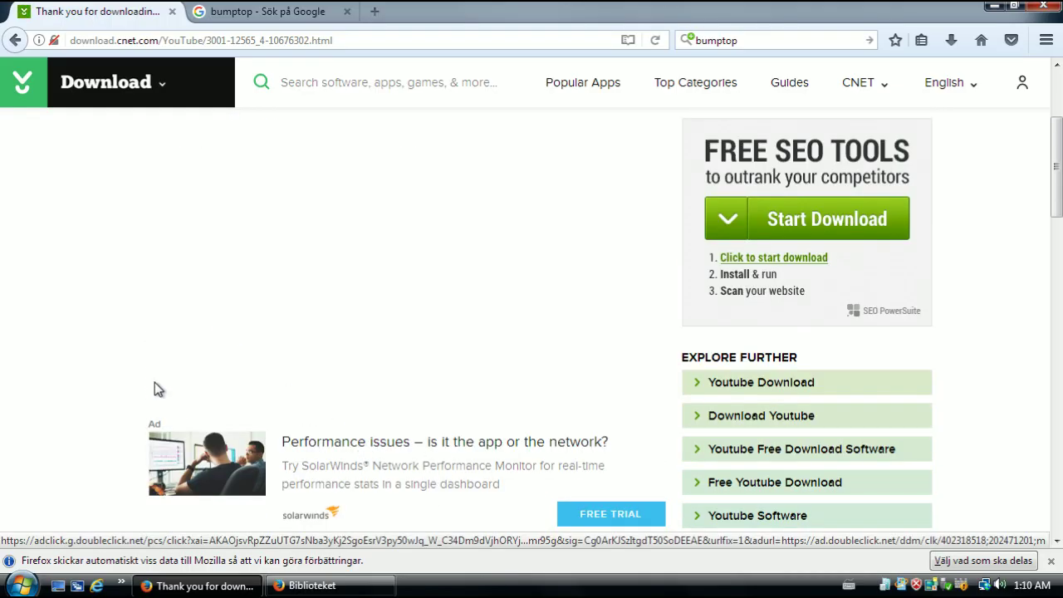
scroll(152, 384, up, 2)
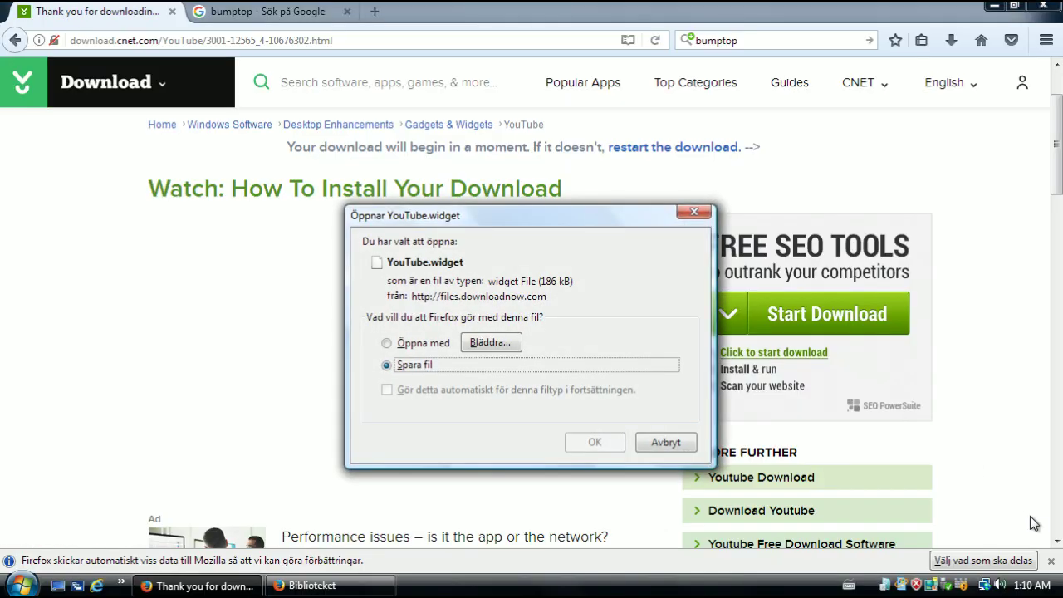
Save YouTube.widget with Spara fil, then cancel the repeated prompt with Avbryt
click(943, 83)
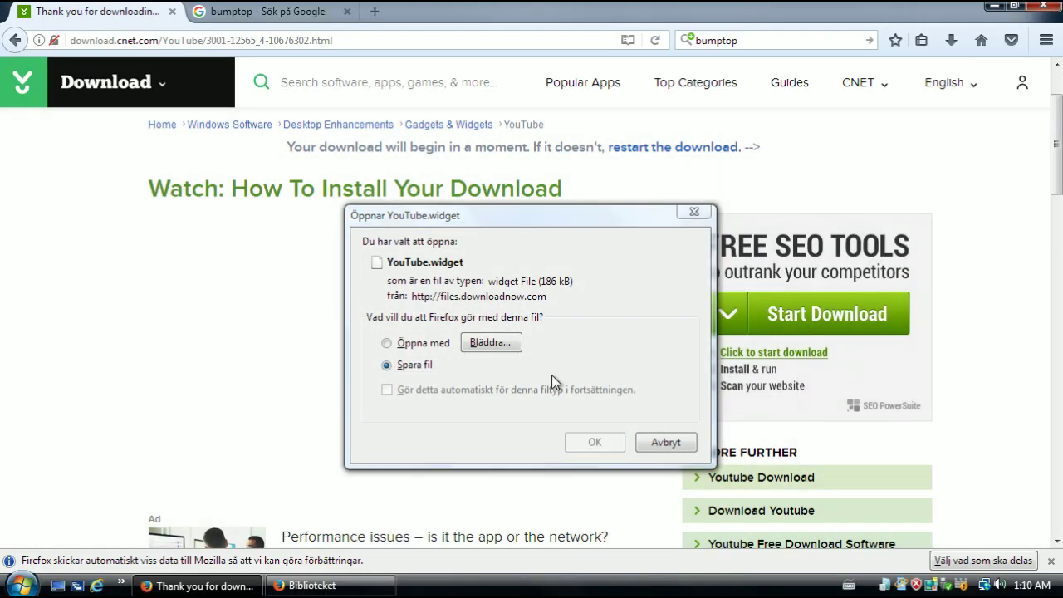
click(435, 266)
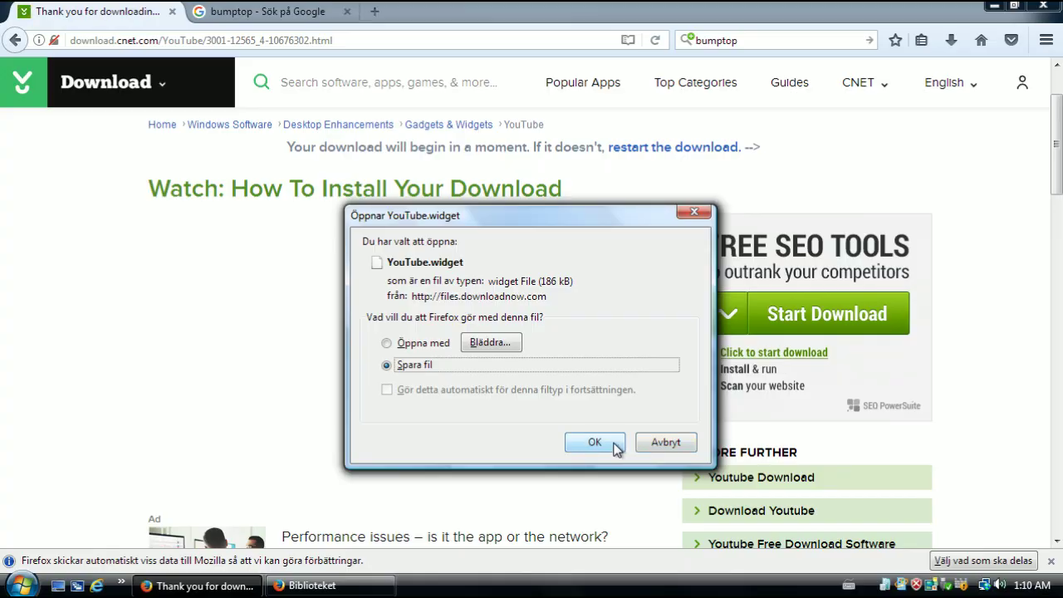
click(617, 446)
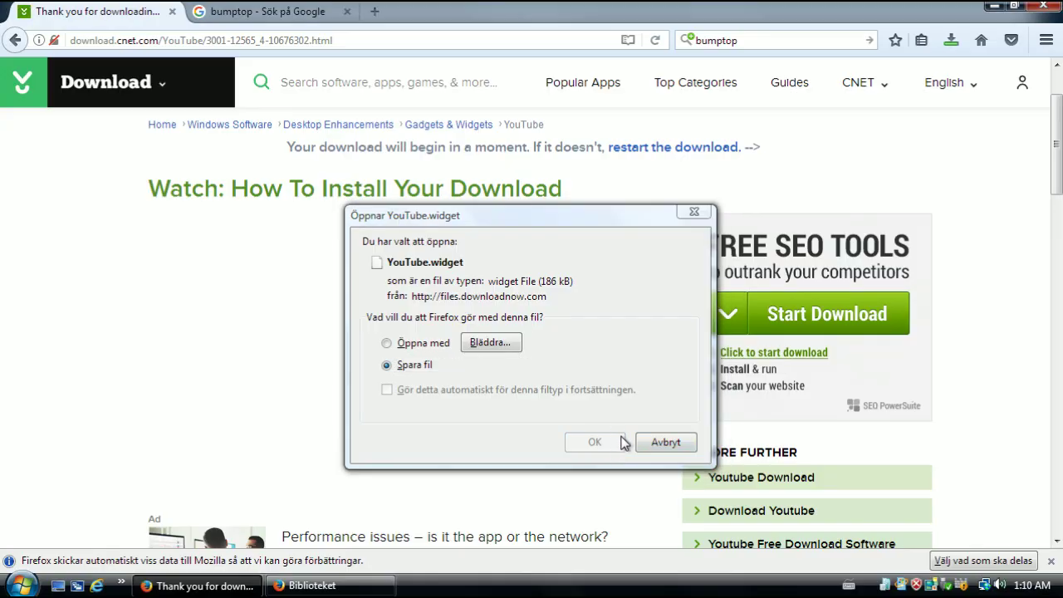
click(665, 442)
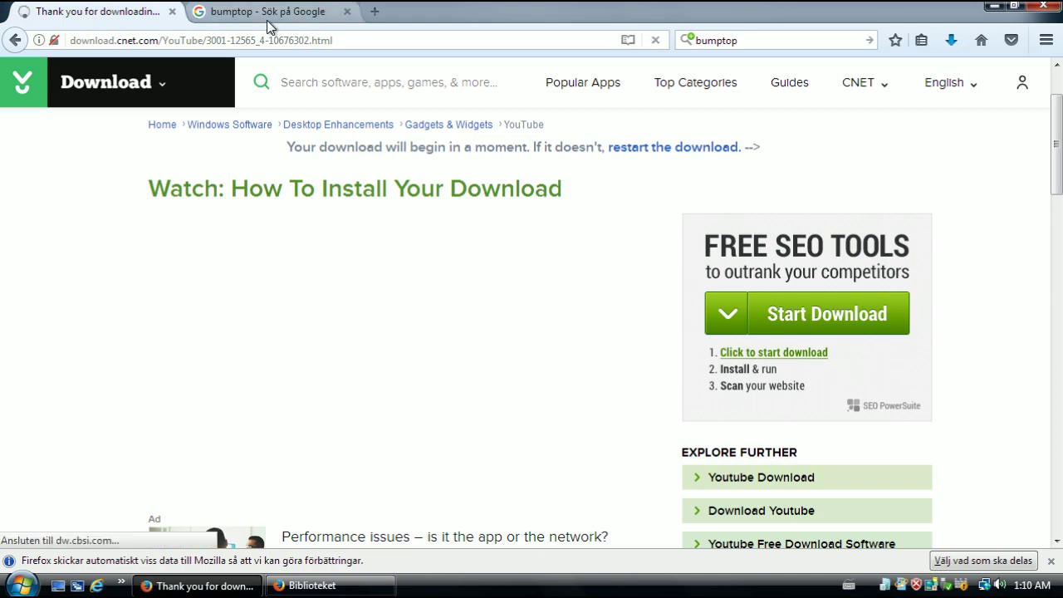
Go back twice to CNET's youtube search results and open results page 2
click(15, 41)
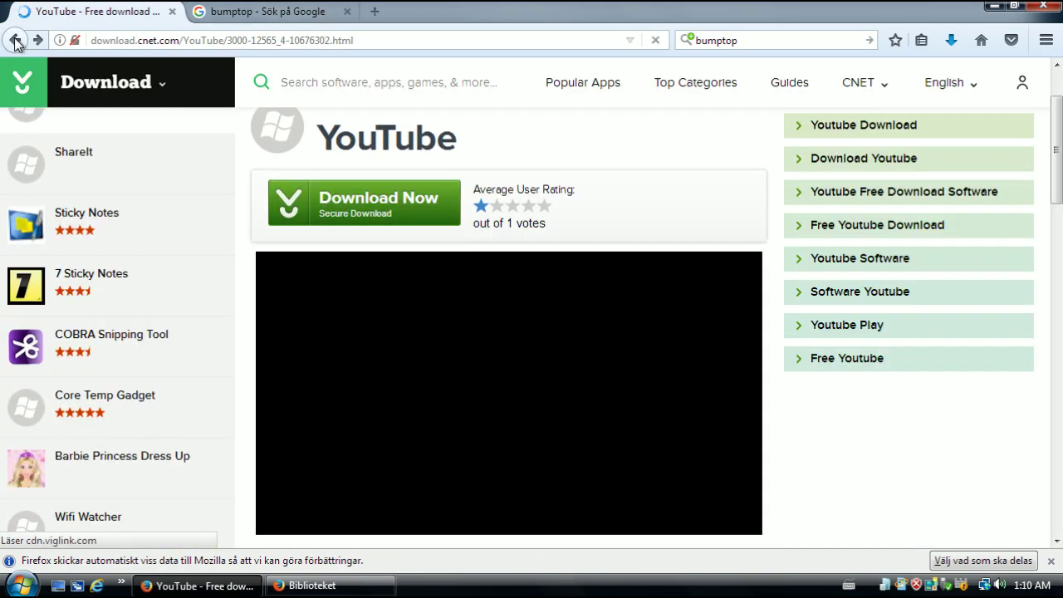
click(15, 41)
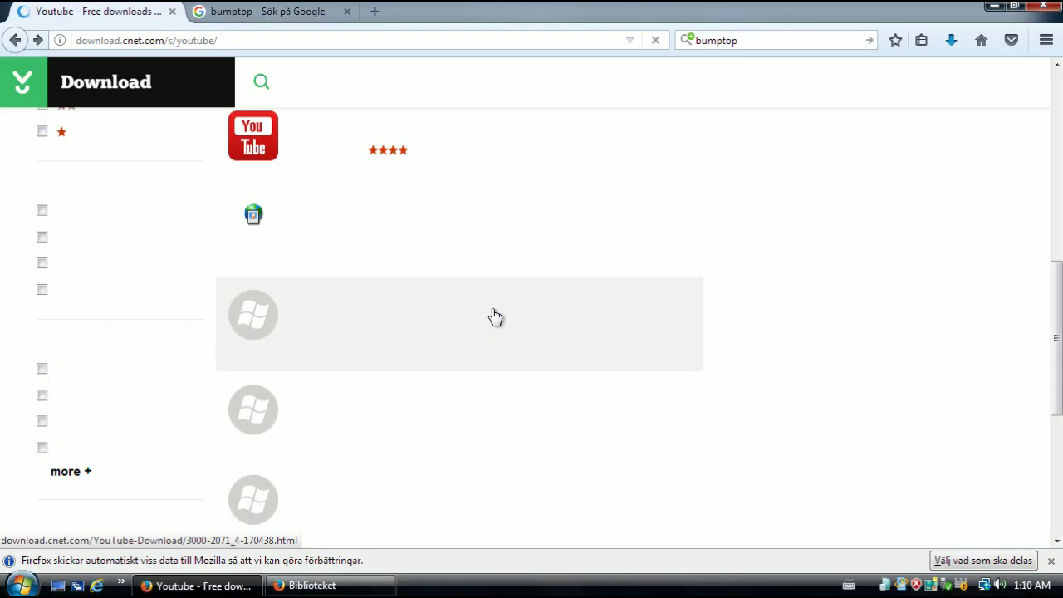
scroll(843, 340, down, 6)
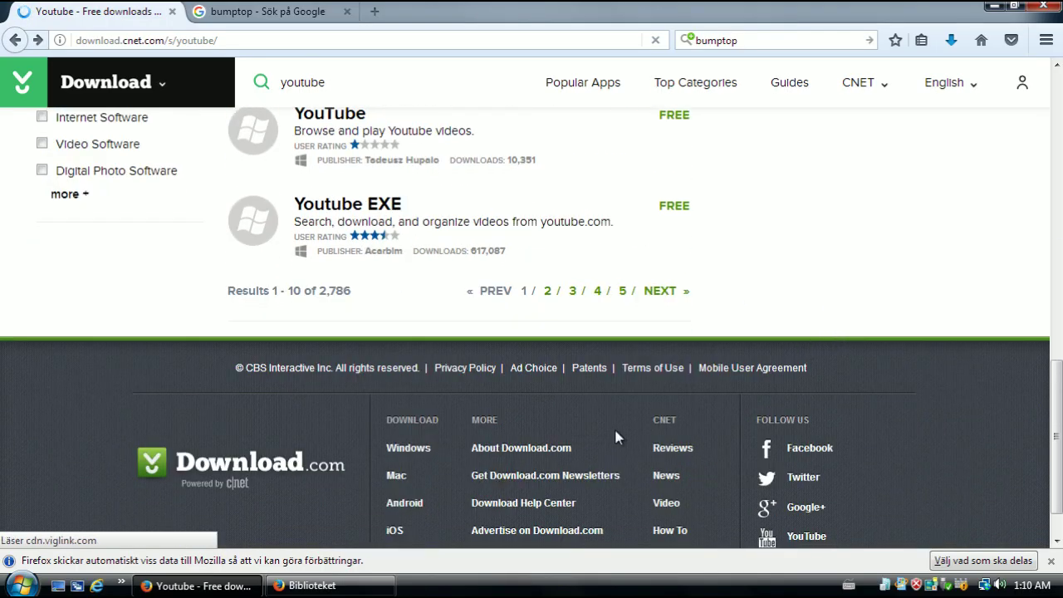
scroll(616, 436, up, 3)
scroll(556, 498, up, 3)
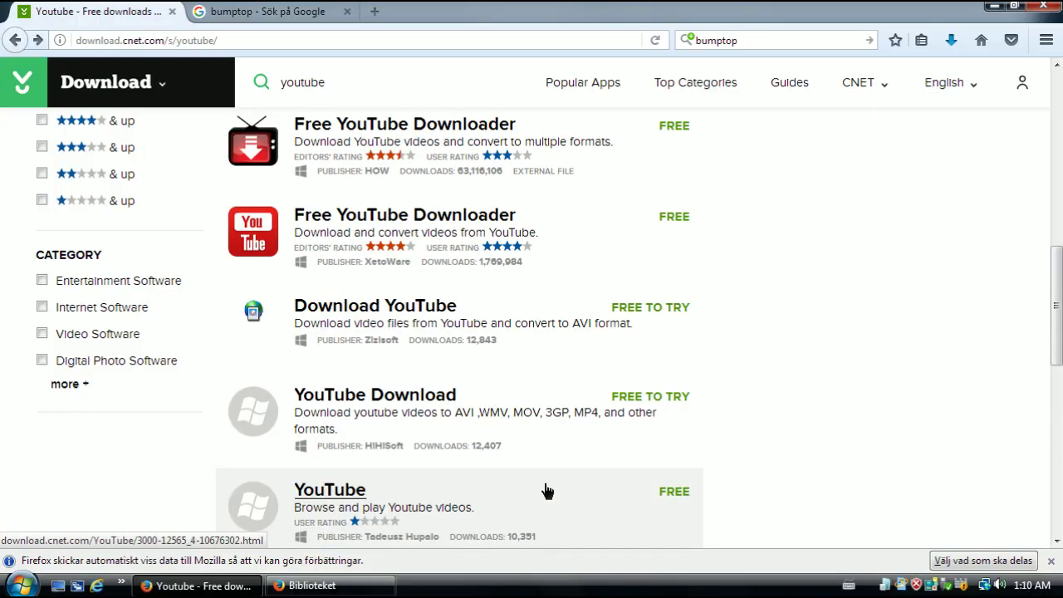
drag(548, 492, 732, 449)
scroll(669, 453, down, 5)
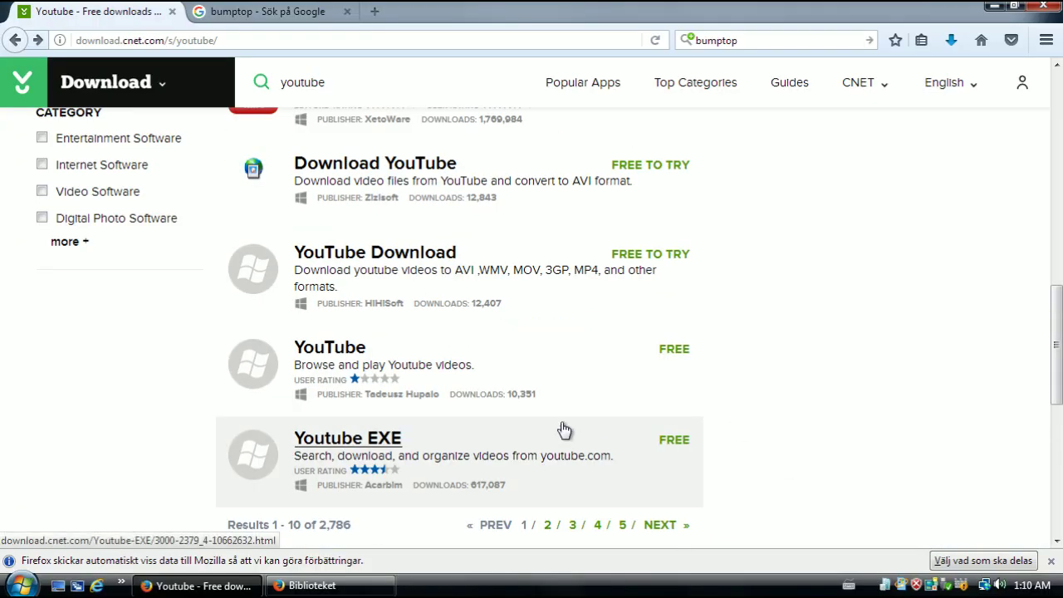
click(548, 430)
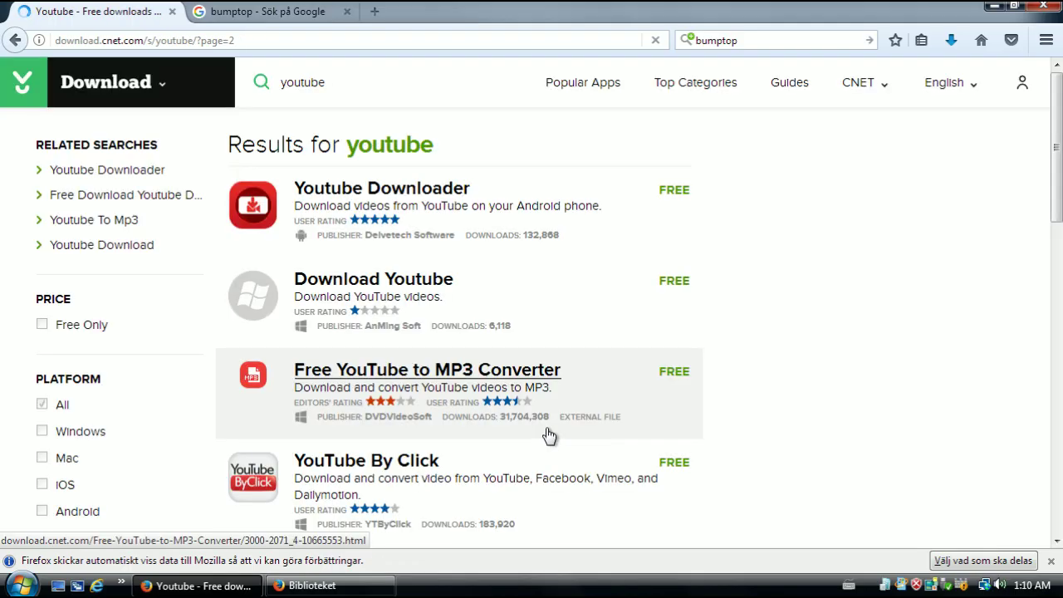
Scroll through results 11–20, including Youtube Downloader and Download Youtube
scroll(856, 326, down, 2)
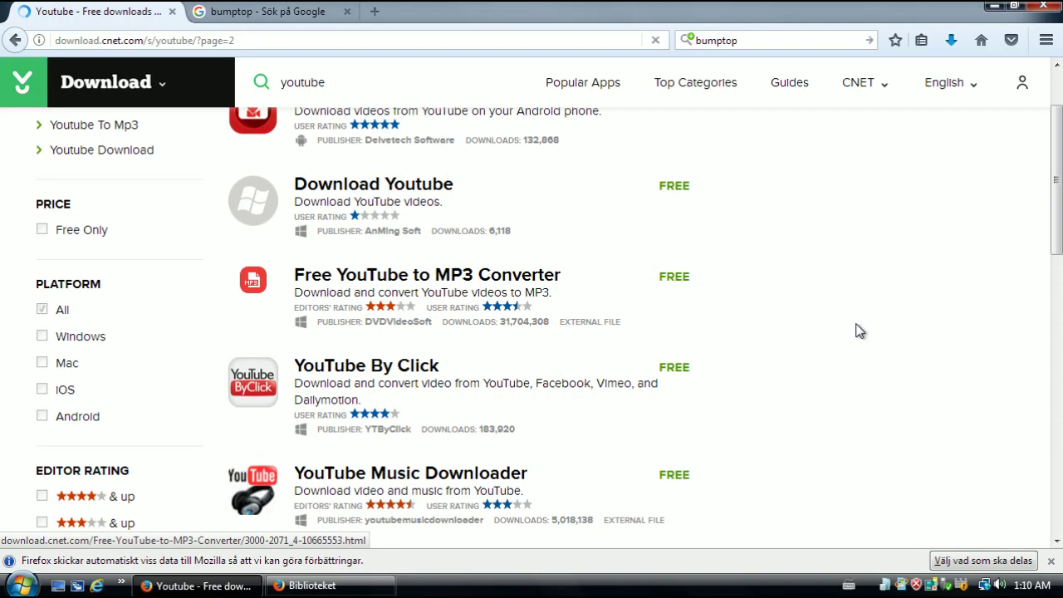
scroll(858, 330, down, 2)
scroll(814, 332, down, 2)
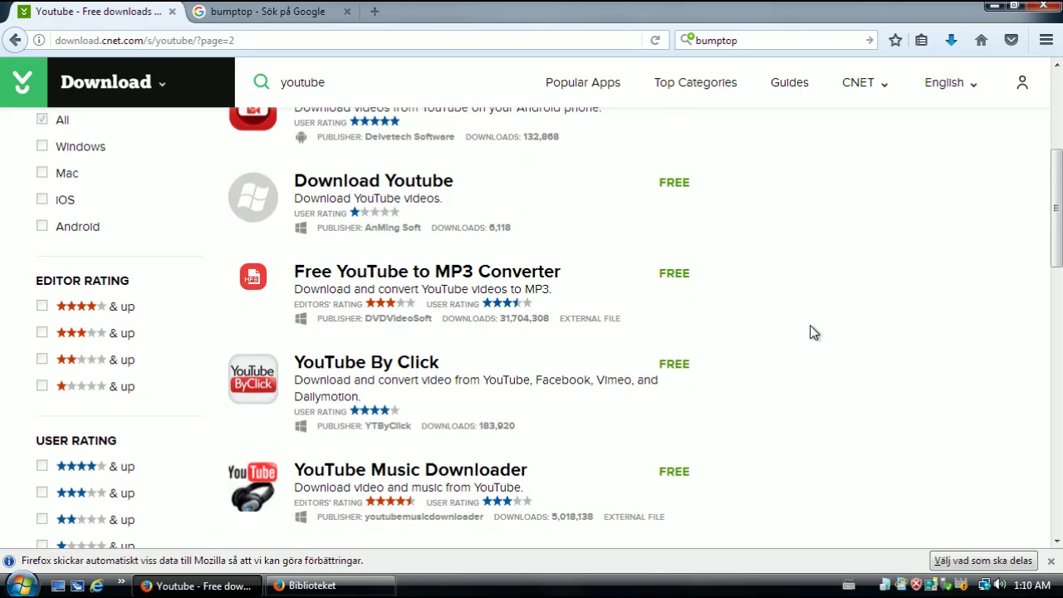
scroll(741, 402, up, 2)
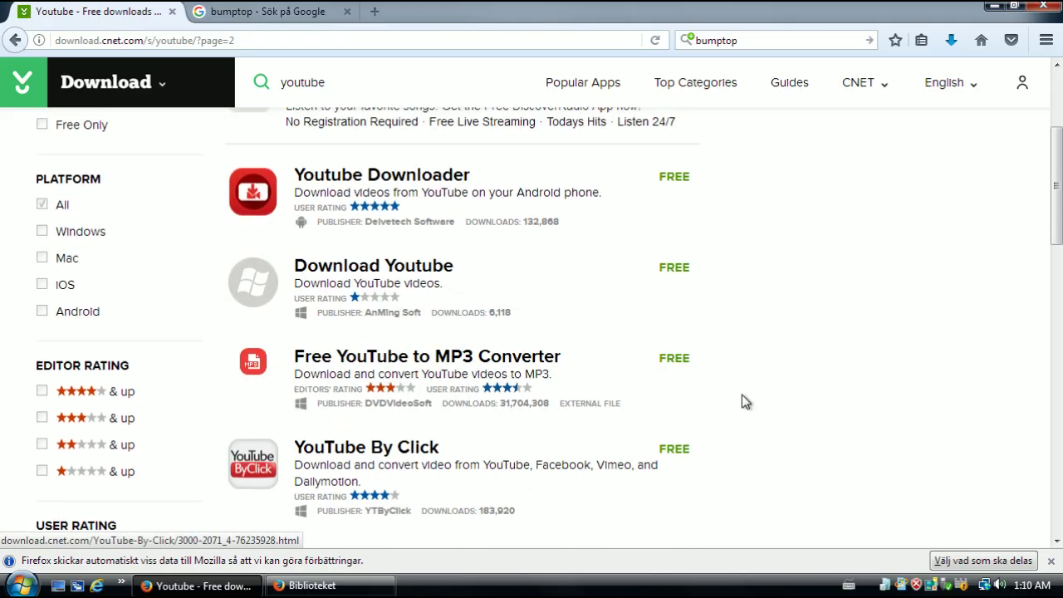
scroll(754, 401, down, 5)
scroll(753, 401, down, 3)
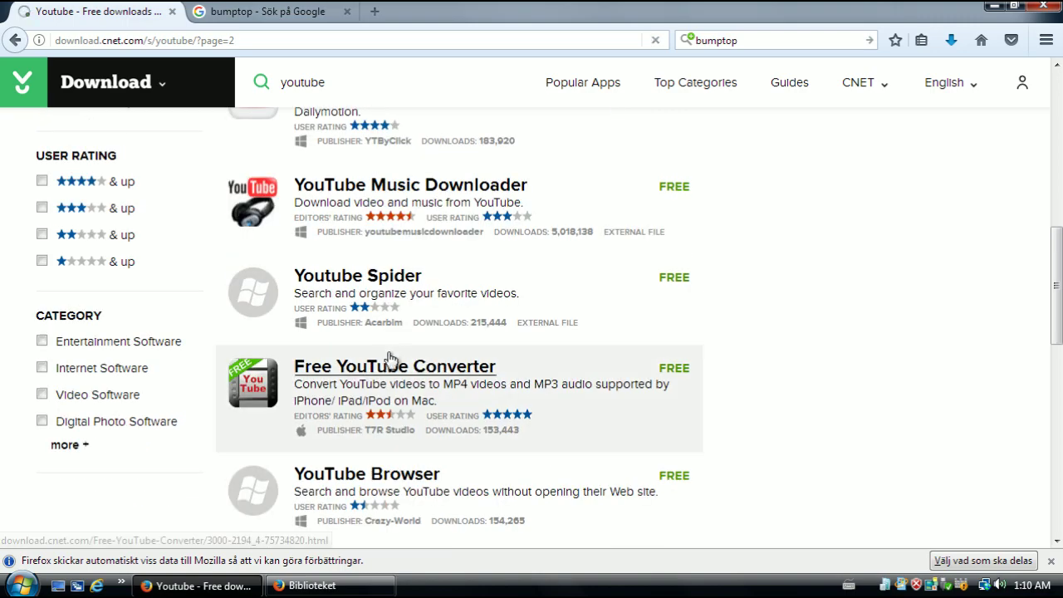
scroll(797, 282, down, 6)
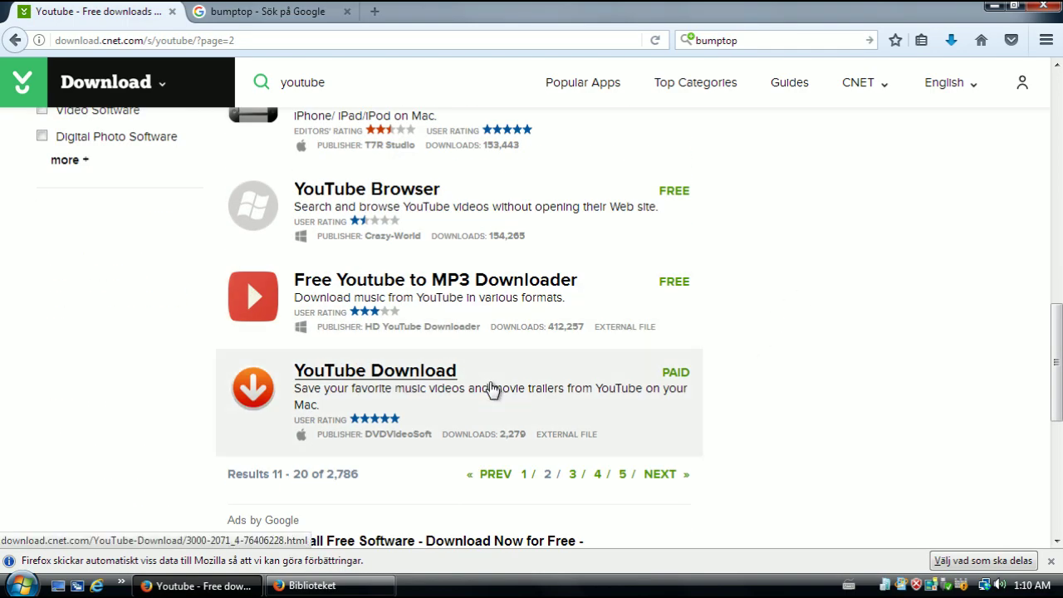
scroll(490, 383, up, 4)
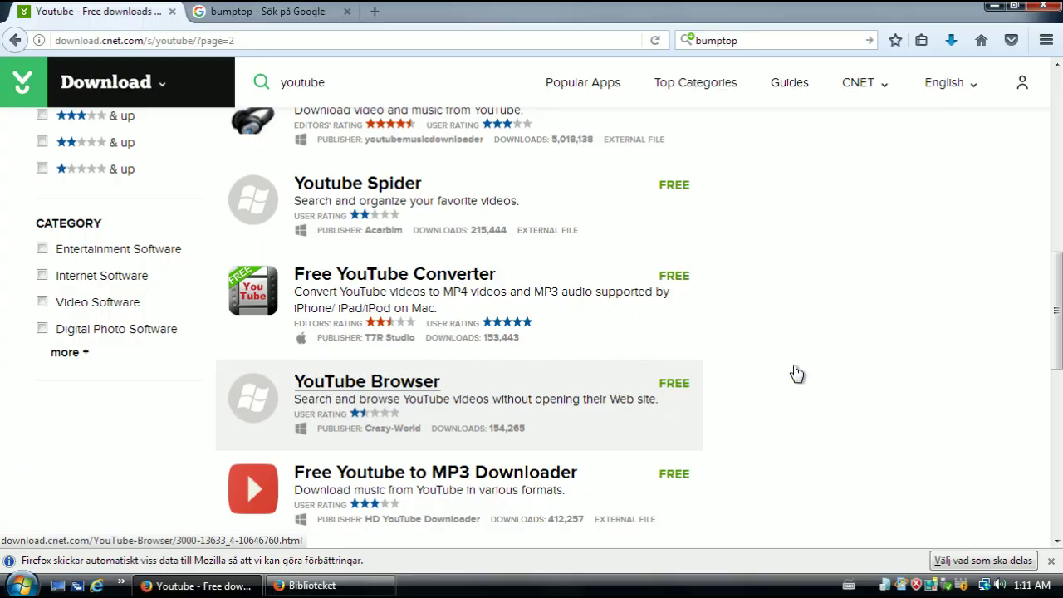
scroll(798, 377, up, 10)
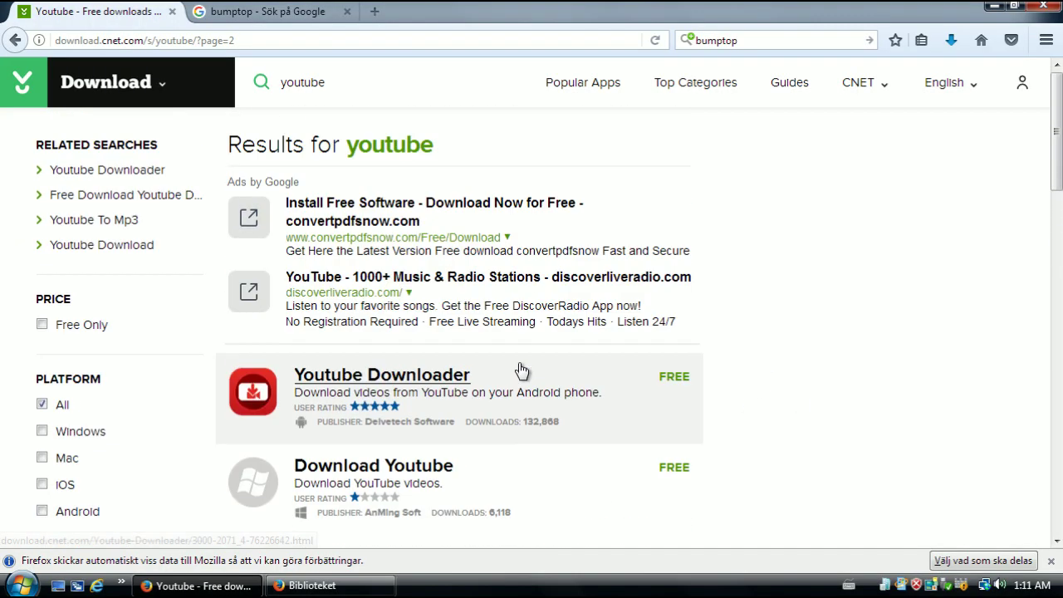
scroll(513, 358, down, 2)
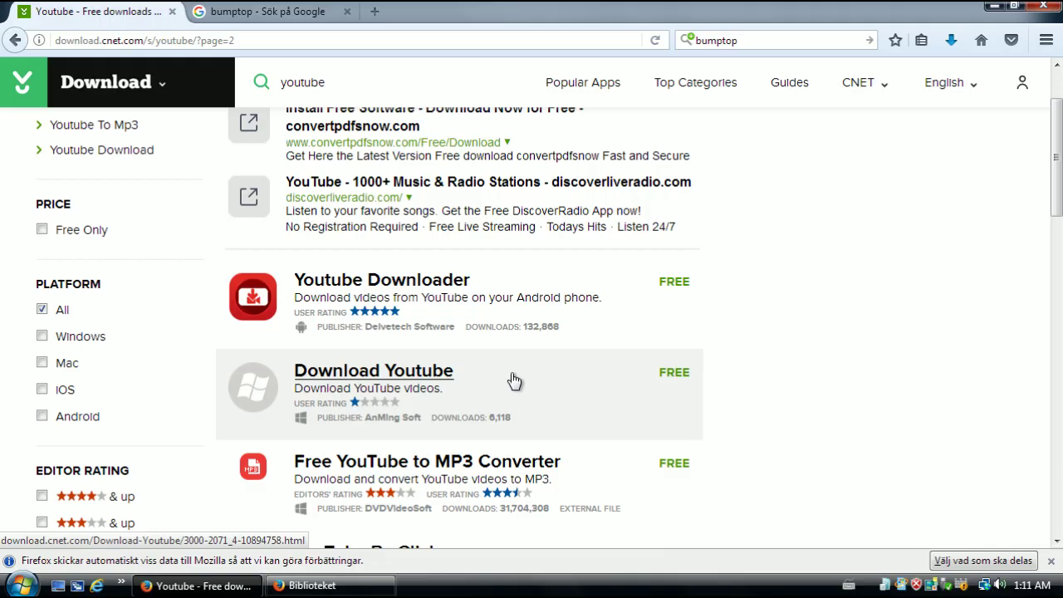
Open CNET's Download Youtube product page, look it over, and click Download Now
click(514, 380)
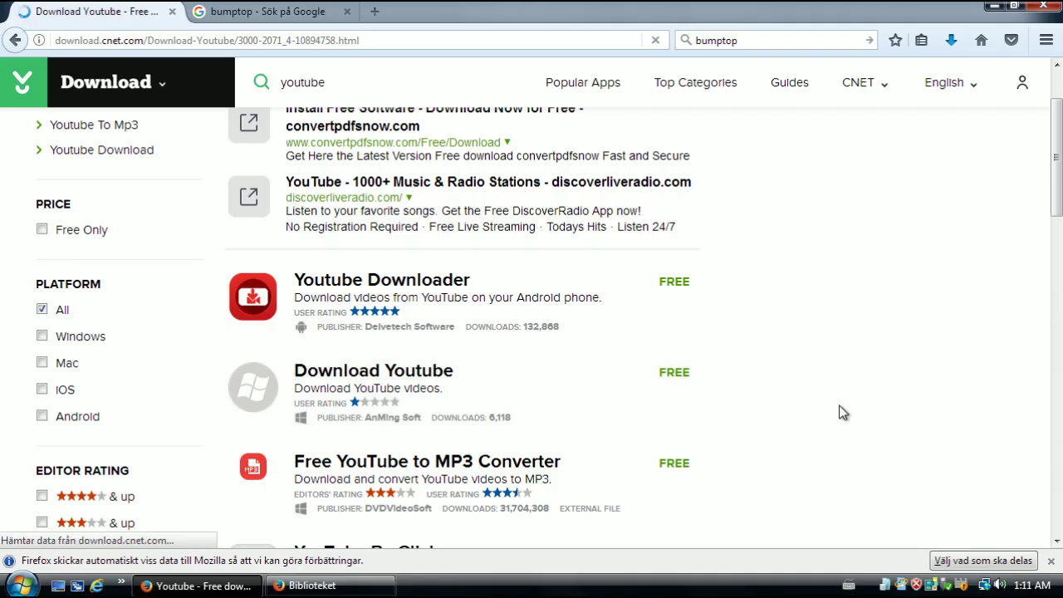
scroll(849, 405, down, 2)
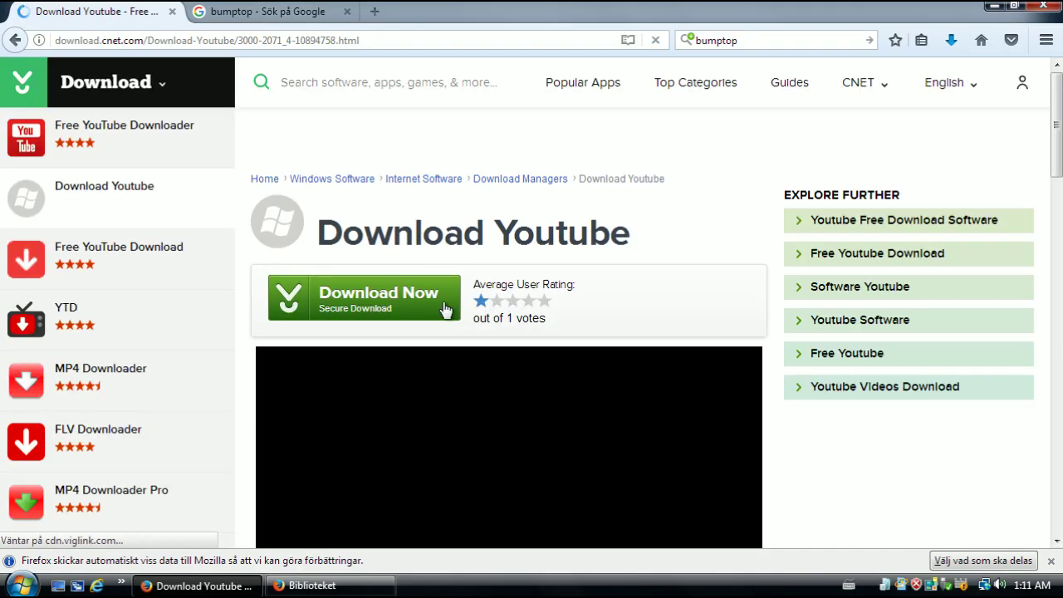
scroll(428, 274, down, 2)
scroll(778, 374, down, 10)
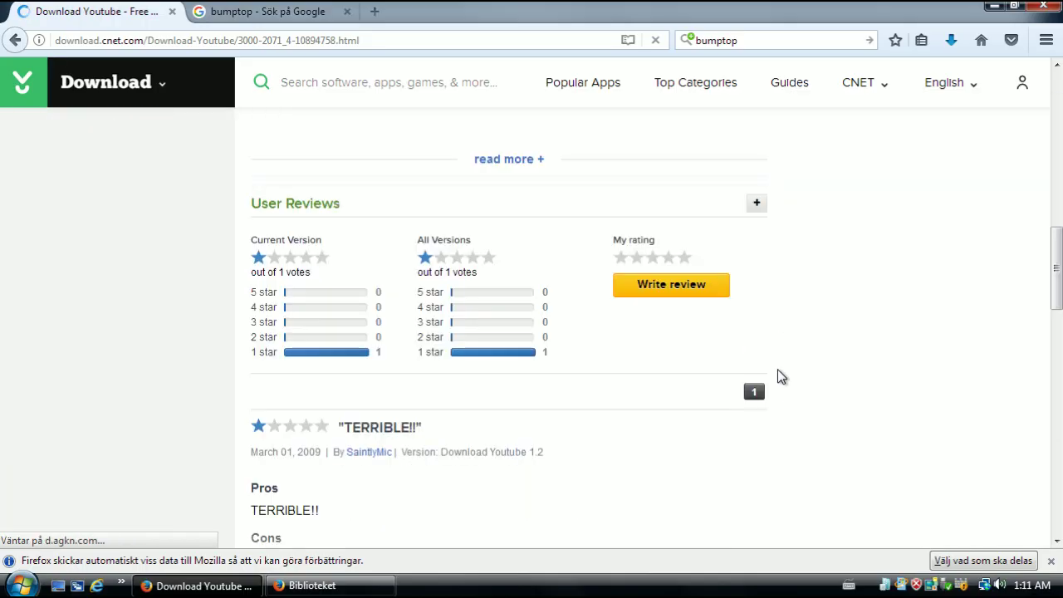
scroll(438, 419, down, 4)
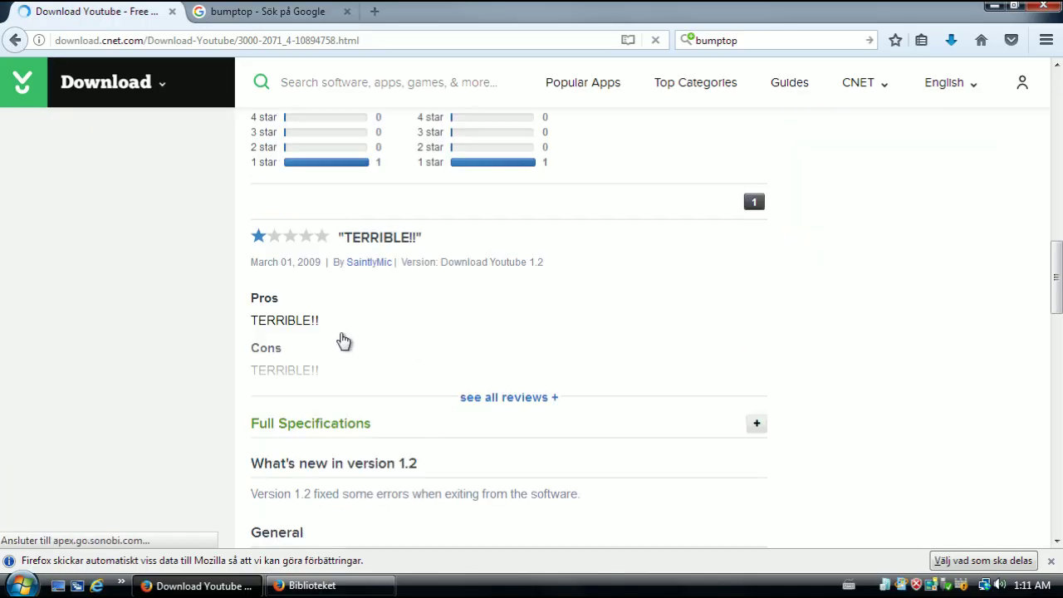
scroll(352, 339, up, 4)
scroll(379, 394, down, 3)
scroll(378, 397, down, 3)
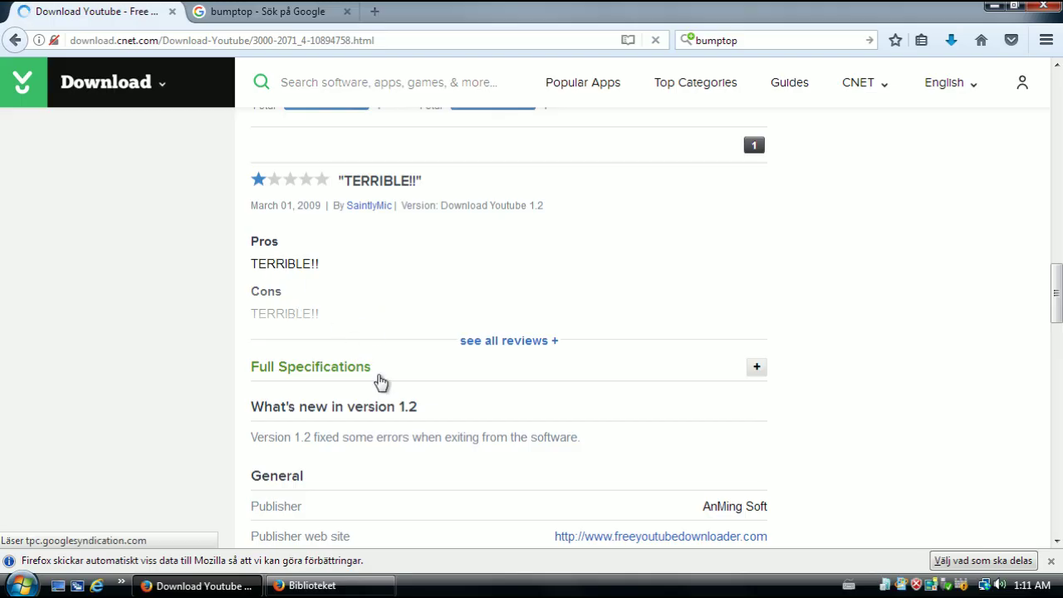
scroll(196, 372, up, 10)
scroll(420, 349, up, 10)
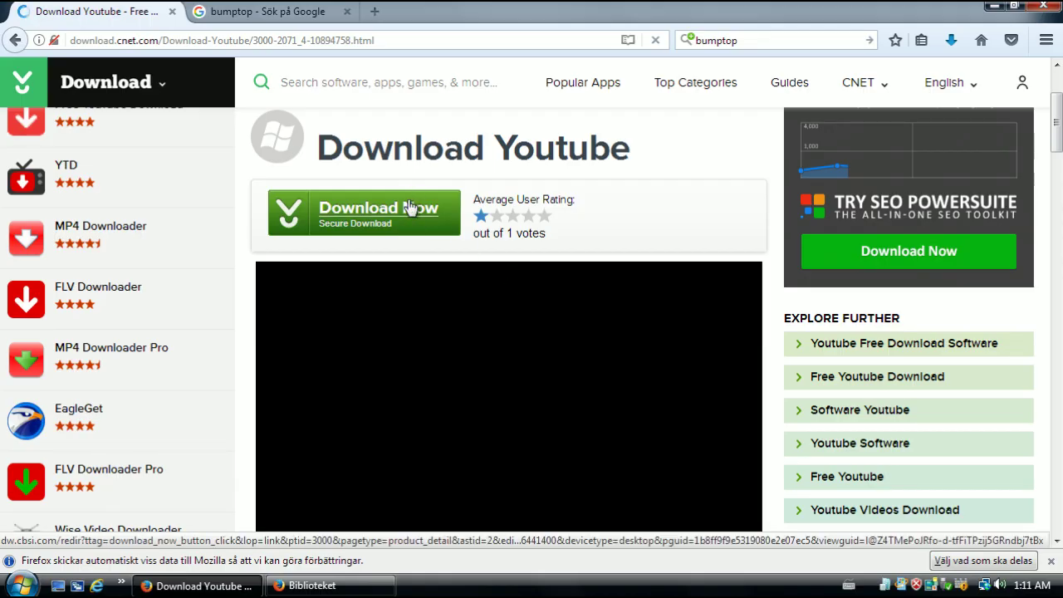
click(409, 207)
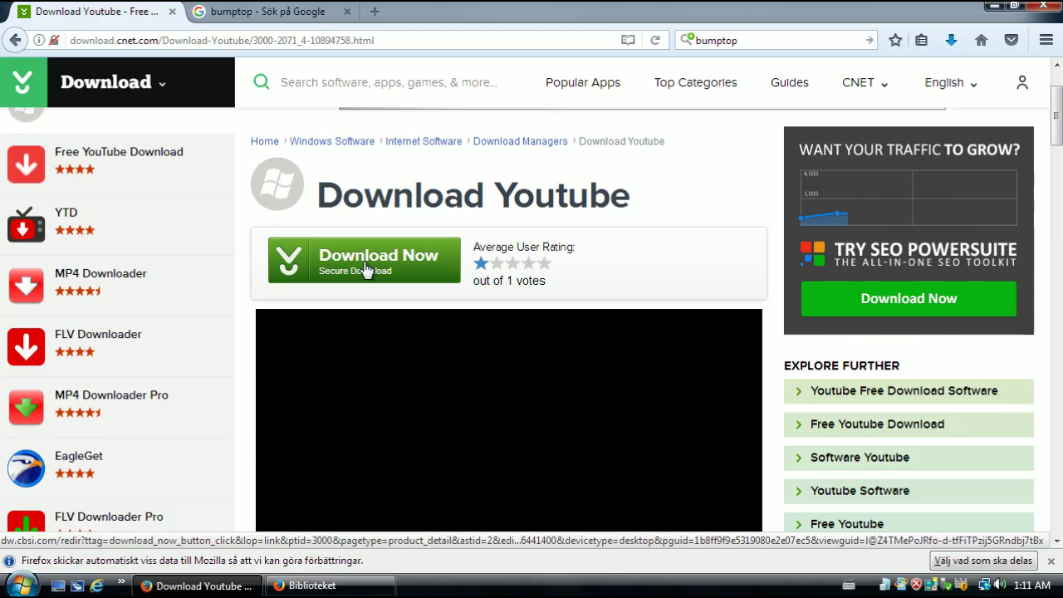
Retrigger the Download Youtube download and restart it from the thank-you page
click(366, 267)
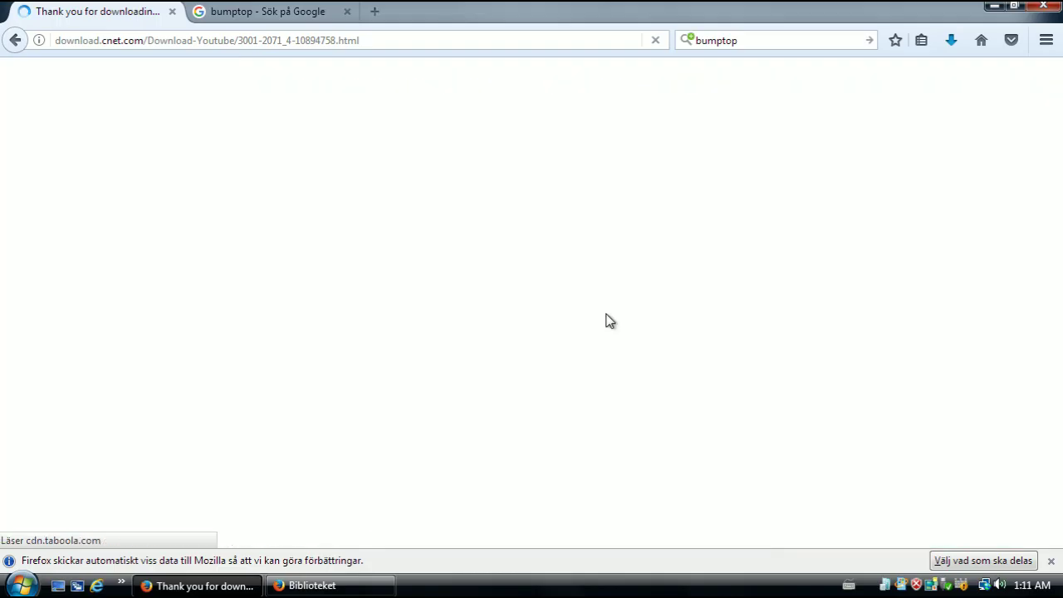
scroll(609, 317, down, 2)
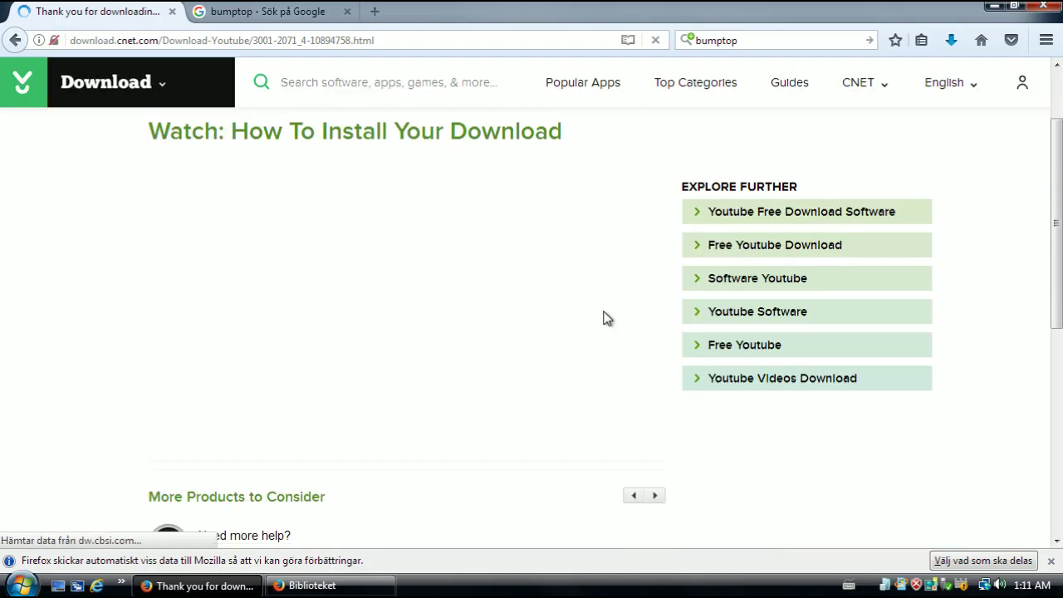
scroll(557, 328, down, 2)
scroll(557, 355, up, 4)
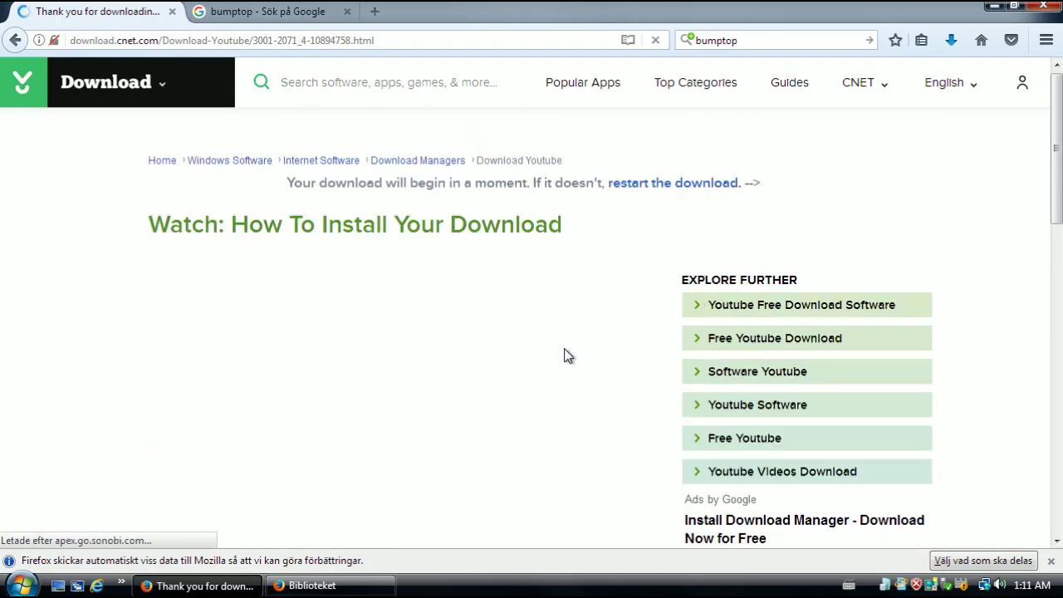
scroll(387, 406, down, 4)
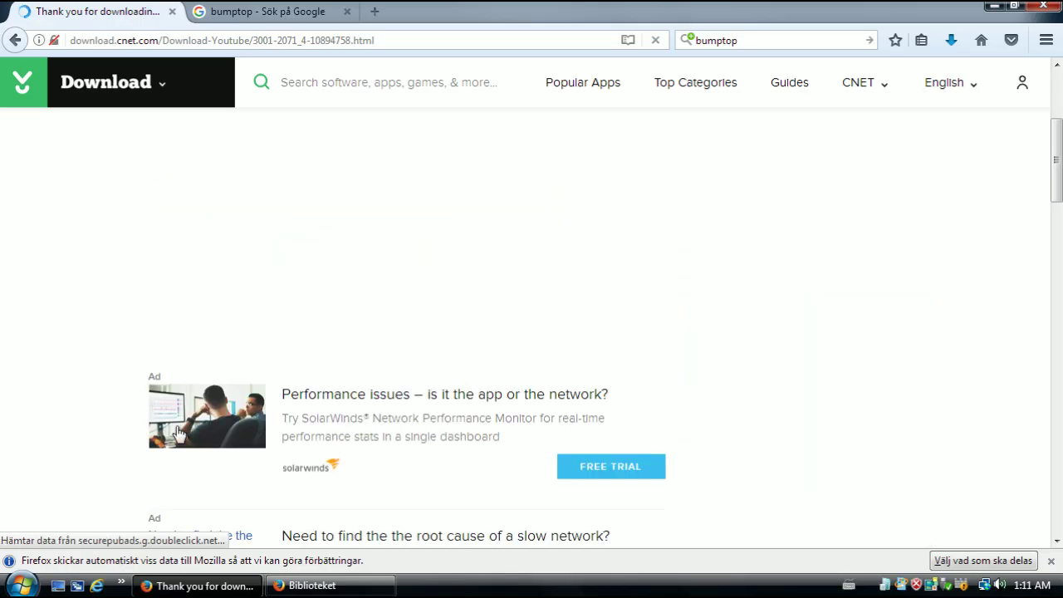
scroll(179, 390, up, 2)
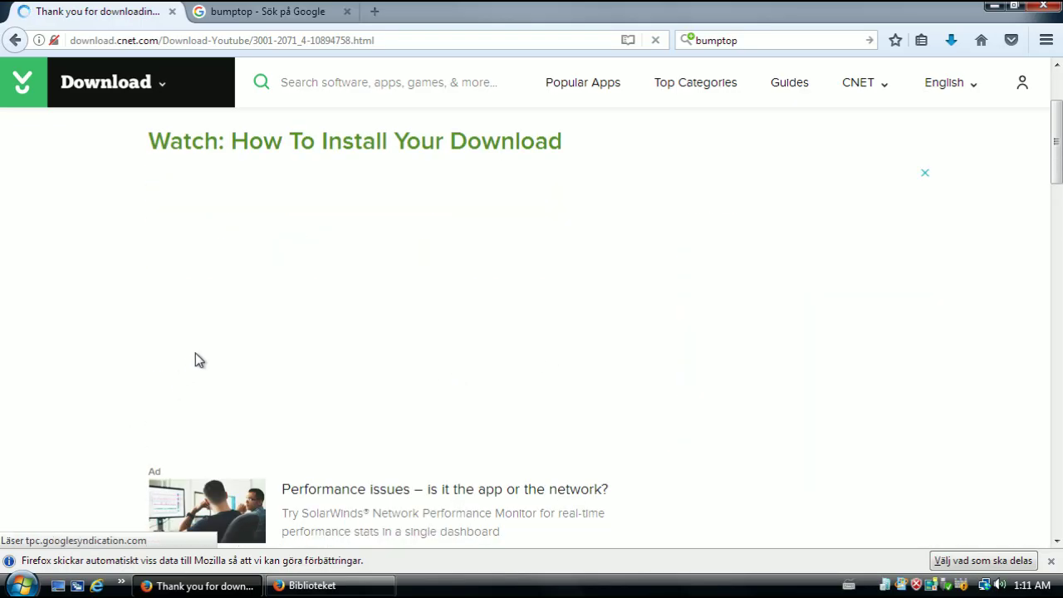
scroll(199, 355, up, 2)
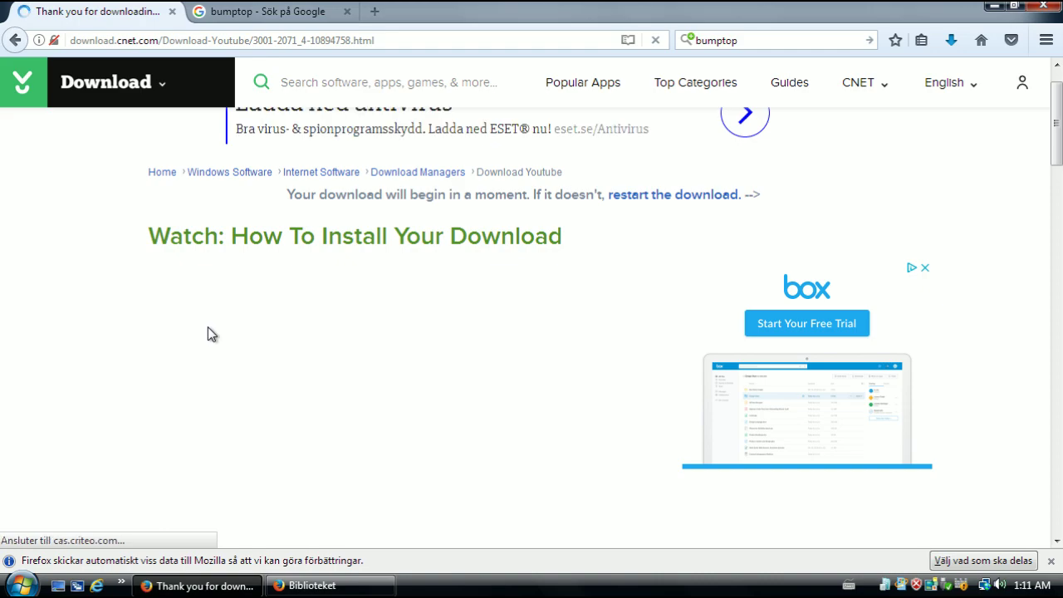
click(711, 199)
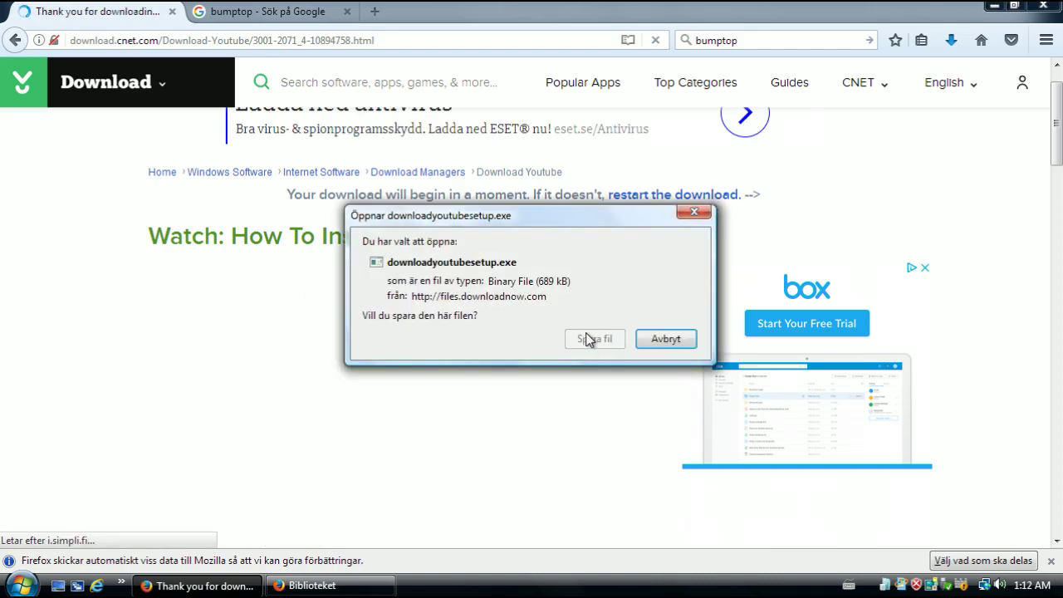
Save downloadyoutubesetup.exe with Spara fil and return to the Download Youtube page
click(587, 338)
scroll(440, 328, down, 5)
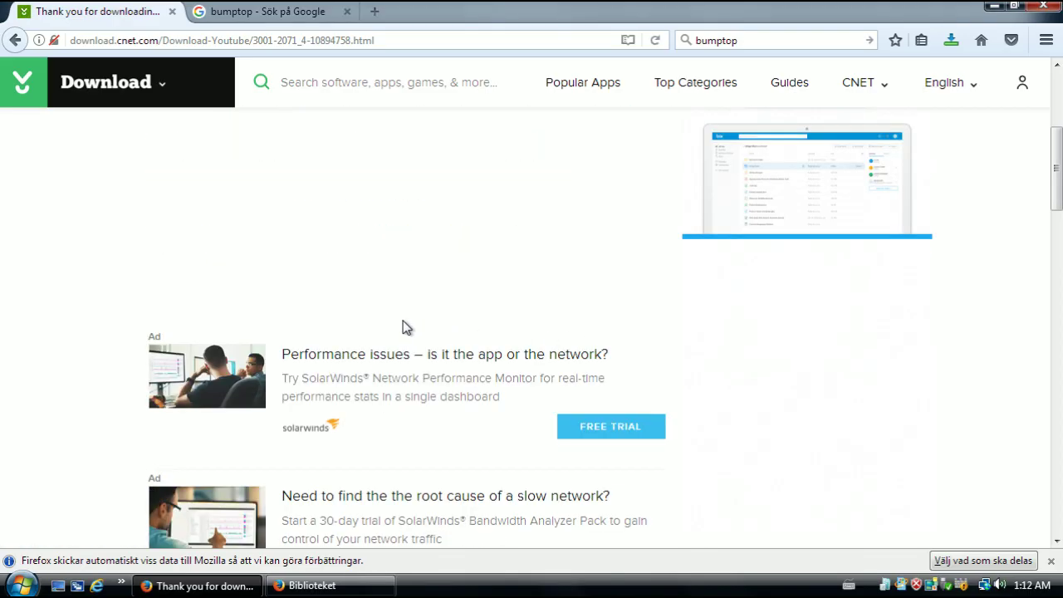
scroll(406, 326, down, 1)
click(13, 43)
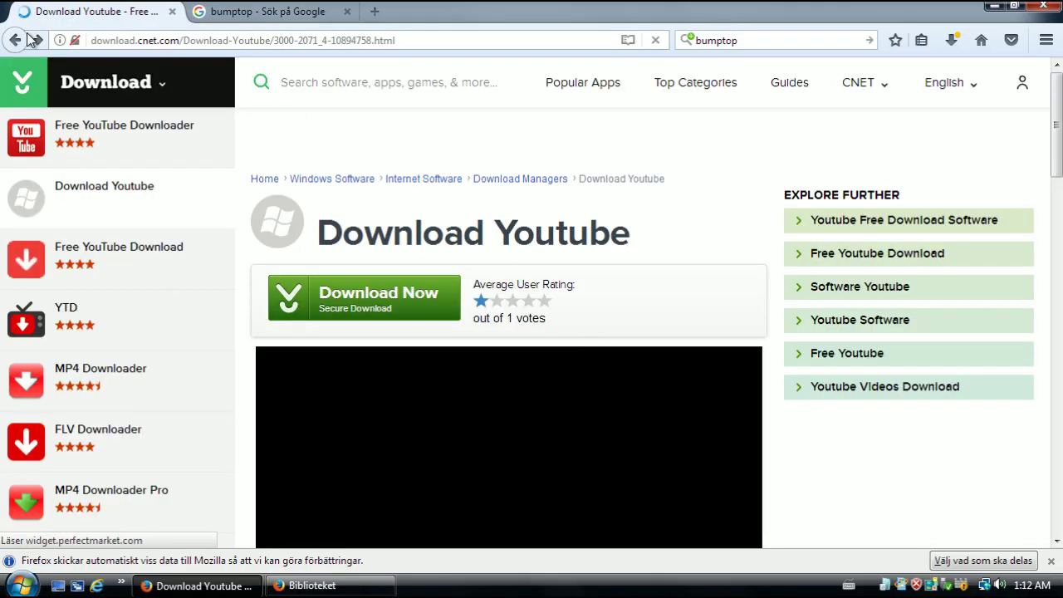
Go back to page 2 of CNET's youtube search results
click(15, 40)
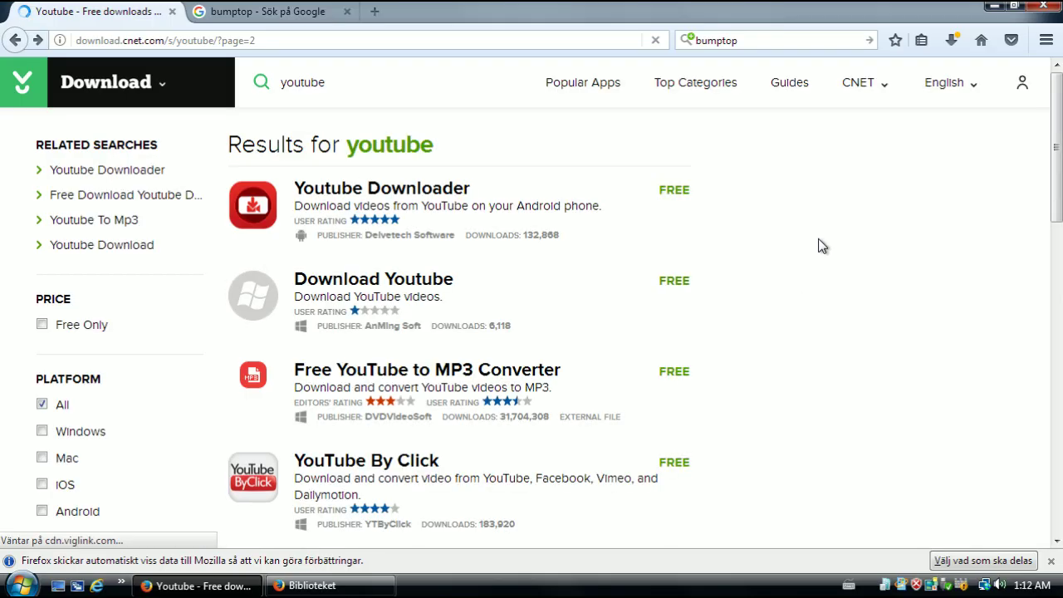
scroll(818, 246, down, 3)
scroll(818, 244, up, 2)
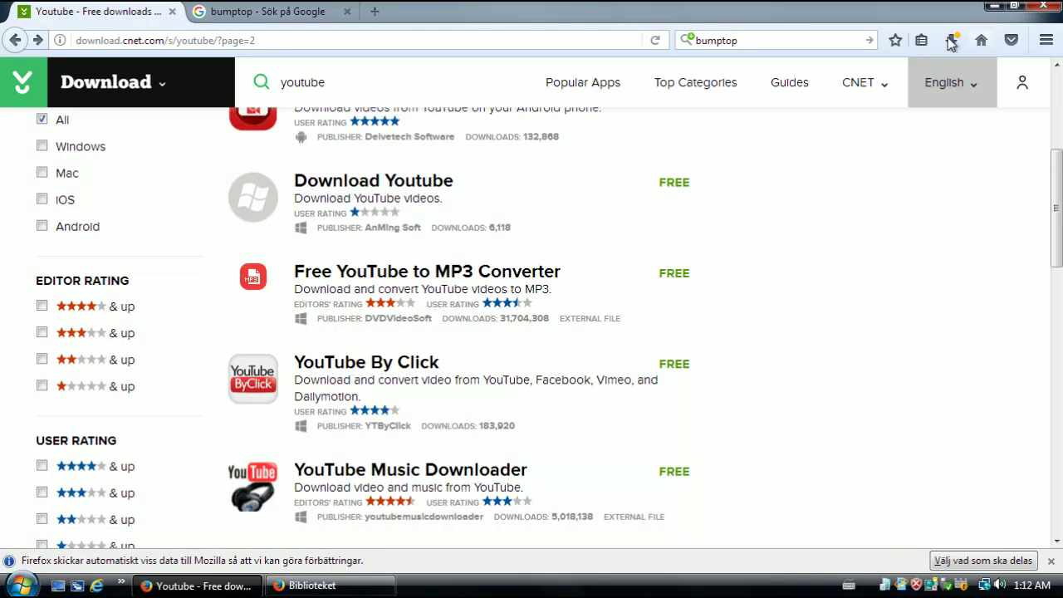
Retry the failed downloadyoutubesetup.exe download from the Downloads panel
click(951, 41)
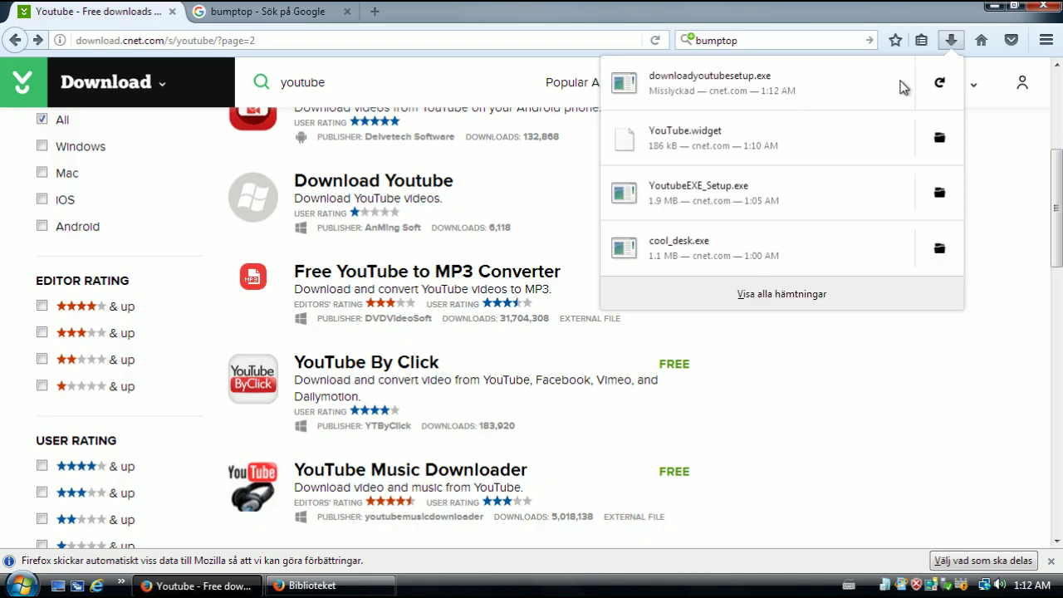
click(939, 83)
click(796, 371)
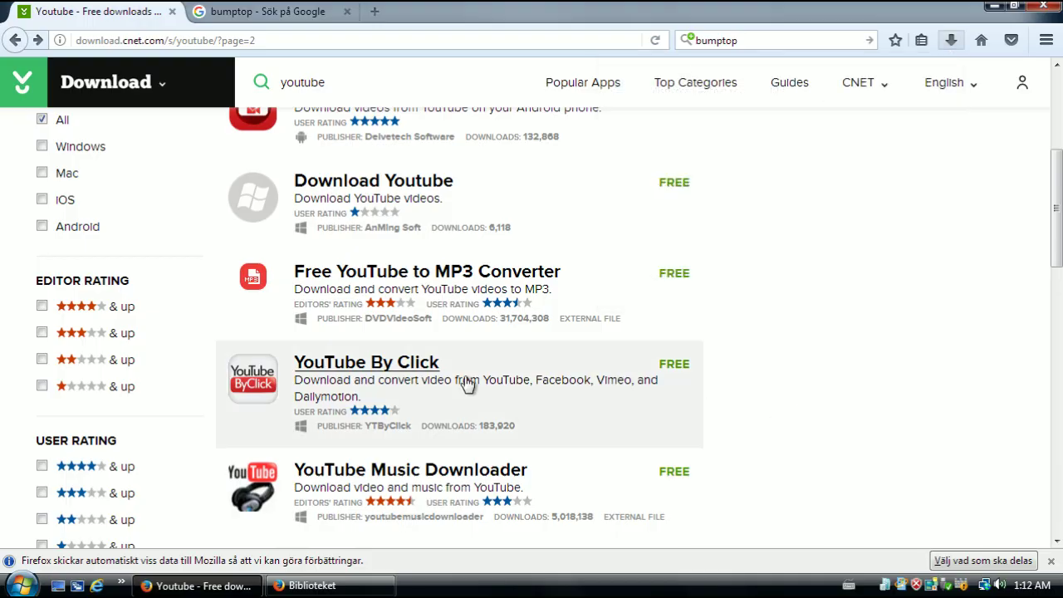
scroll(605, 346, down, 3)
scroll(548, 353, down, 1)
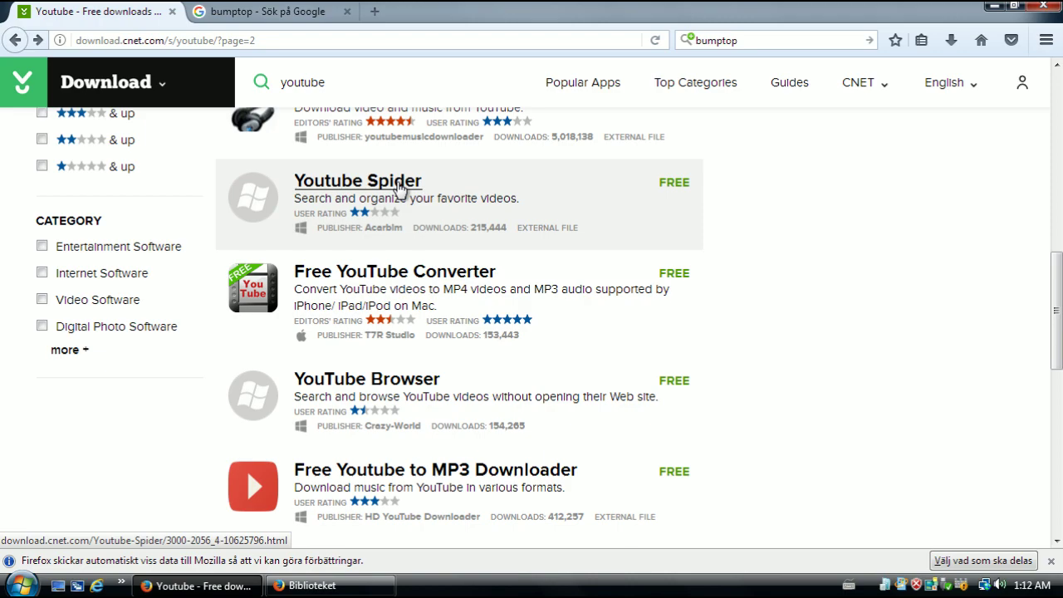
Open the Youtube Spider product page and read its publisher description
click(399, 188)
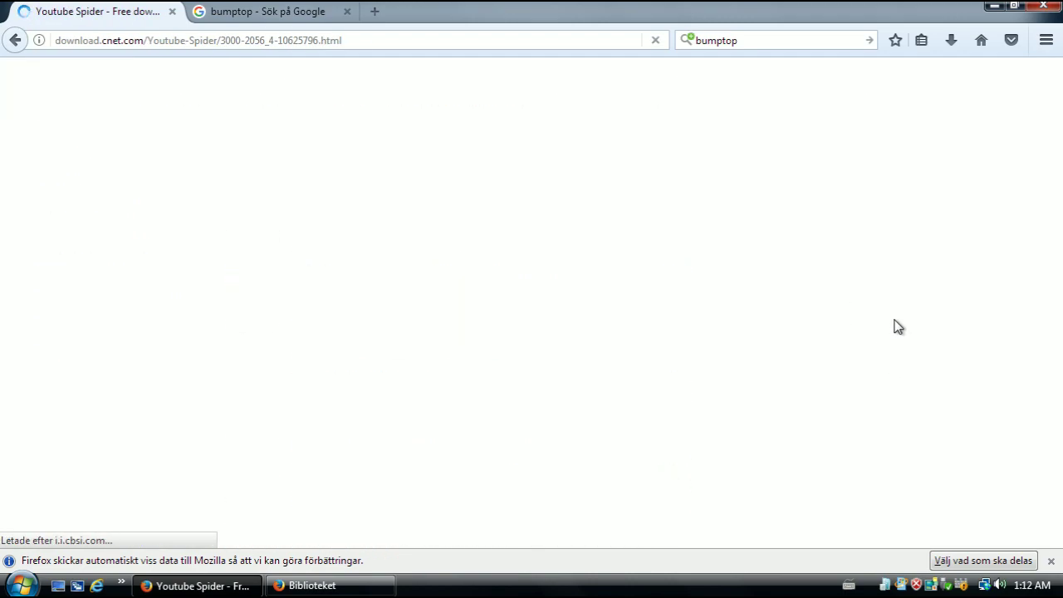
scroll(711, 304, down, 1)
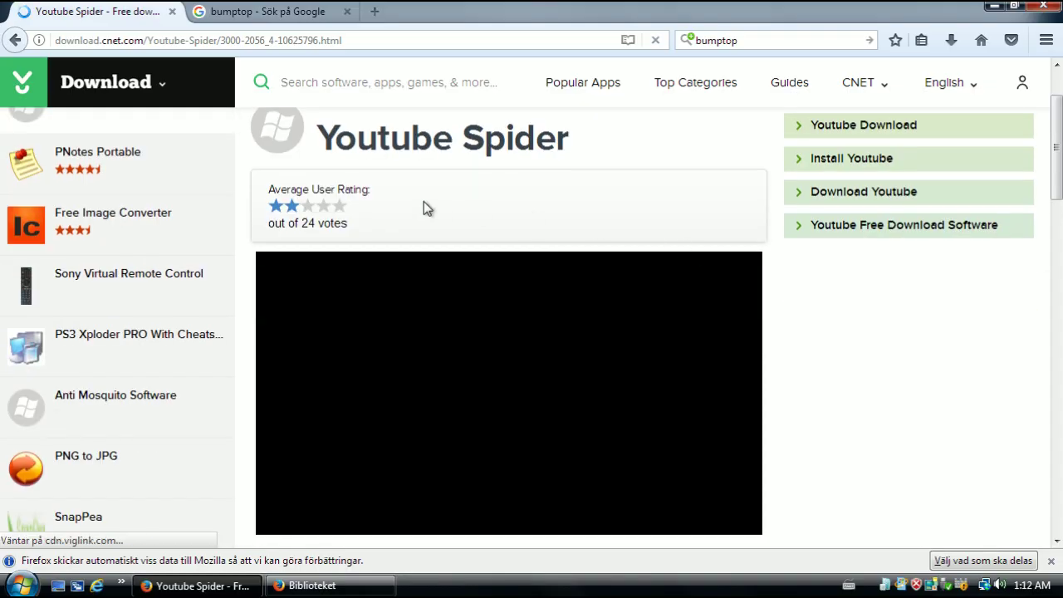
scroll(631, 376, down, 2)
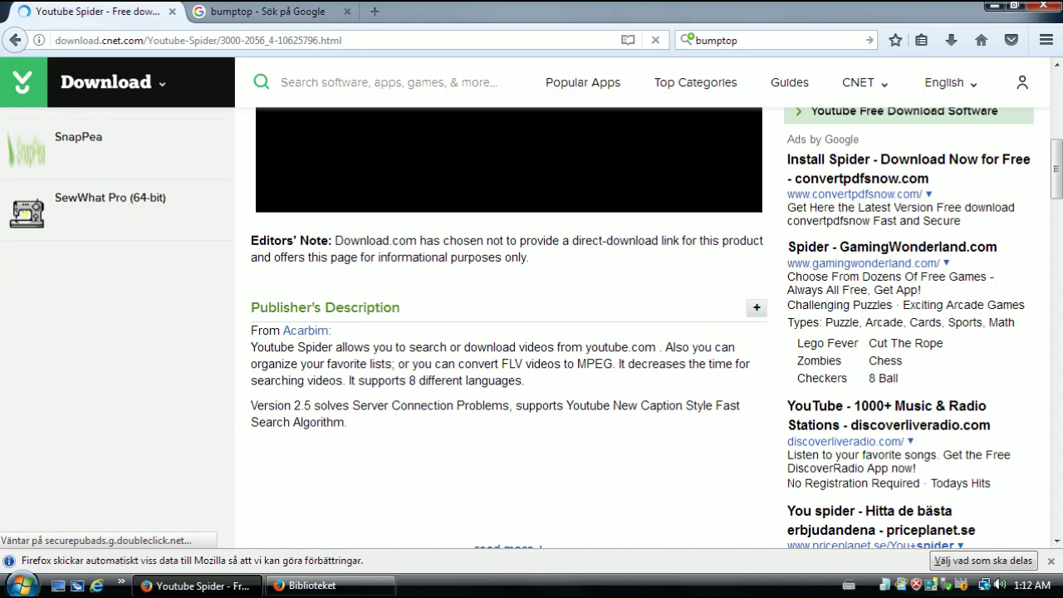
drag(409, 347, 468, 380)
click(457, 359)
Scroll through Youtube Spider's reviews and specifications, rated 2 stars from 24 votes
scroll(300, 395, up, 2)
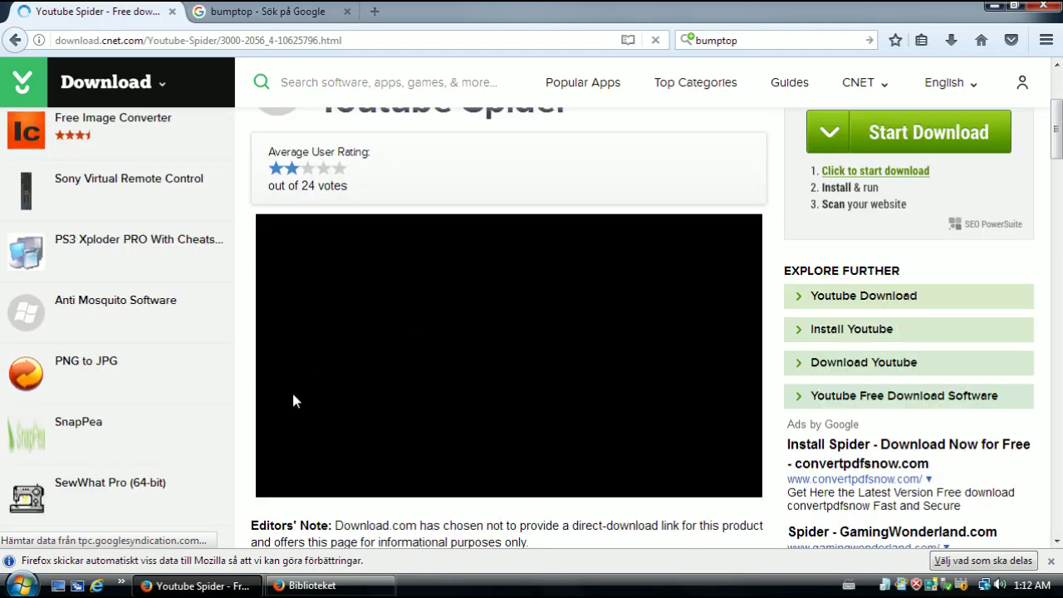
scroll(951, 155, up, 4)
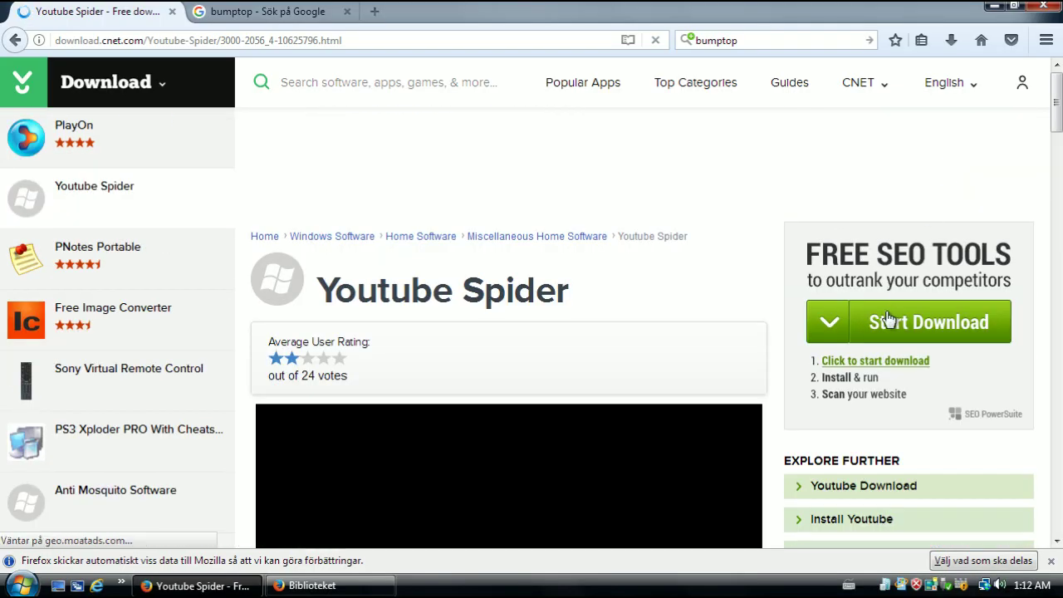
scroll(268, 387, down, 20)
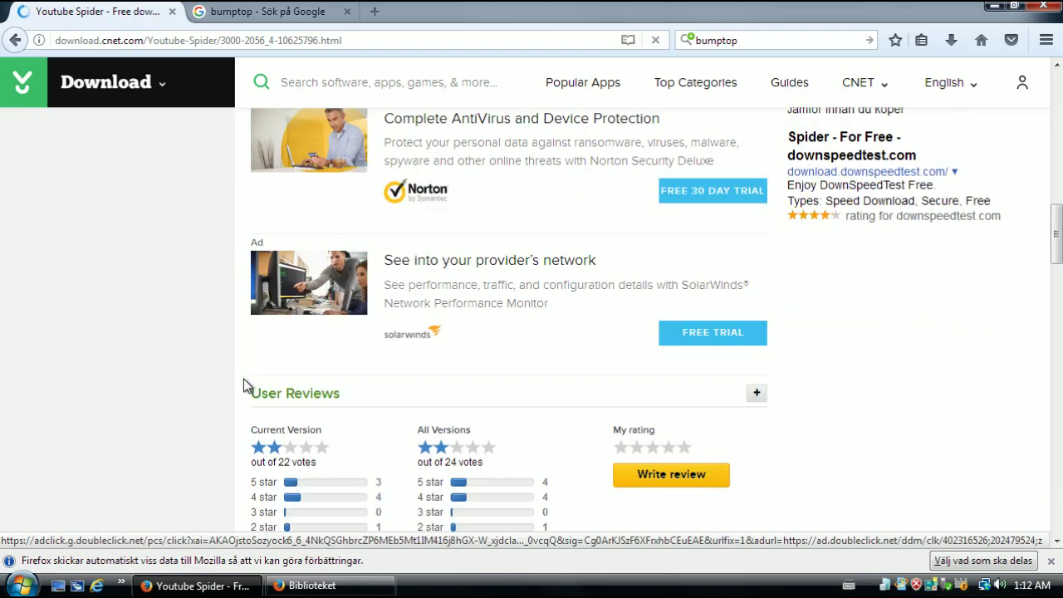
scroll(241, 366, down, 4)
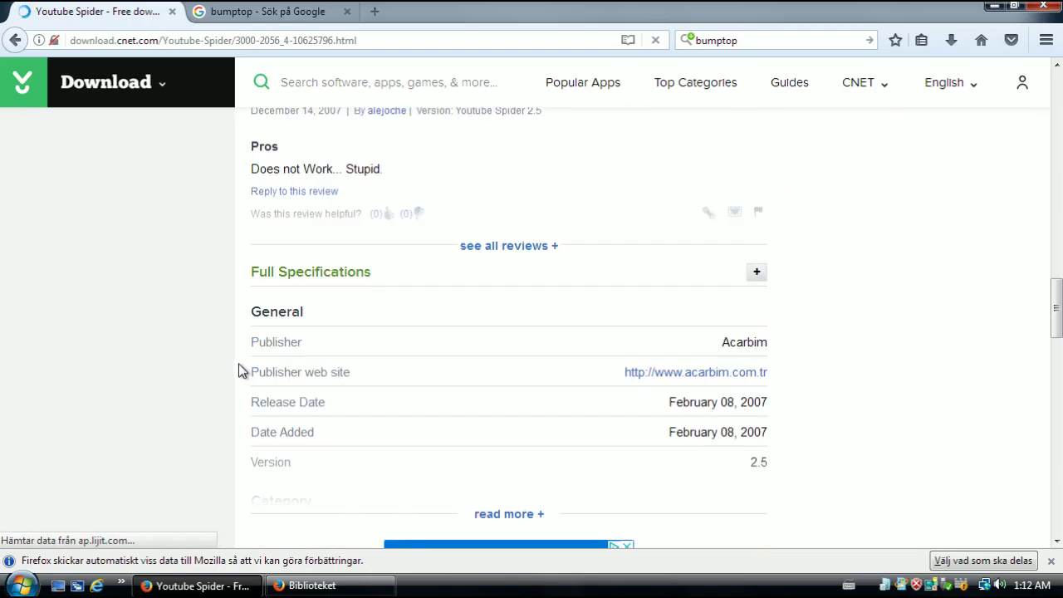
scroll(238, 366, up, 2)
scroll(238, 371, up, 7)
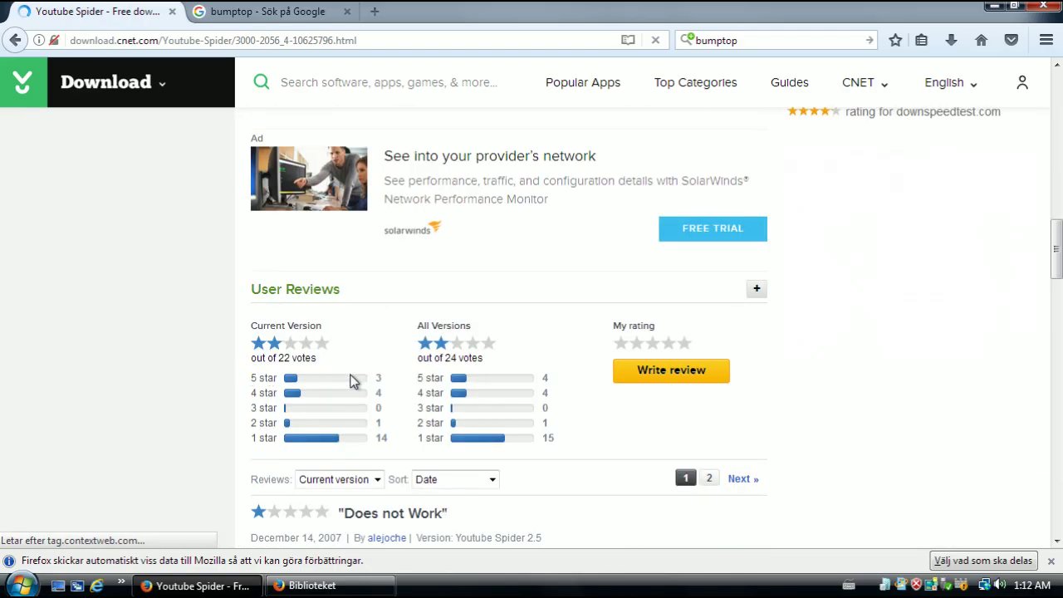
scroll(766, 324, up, 15)
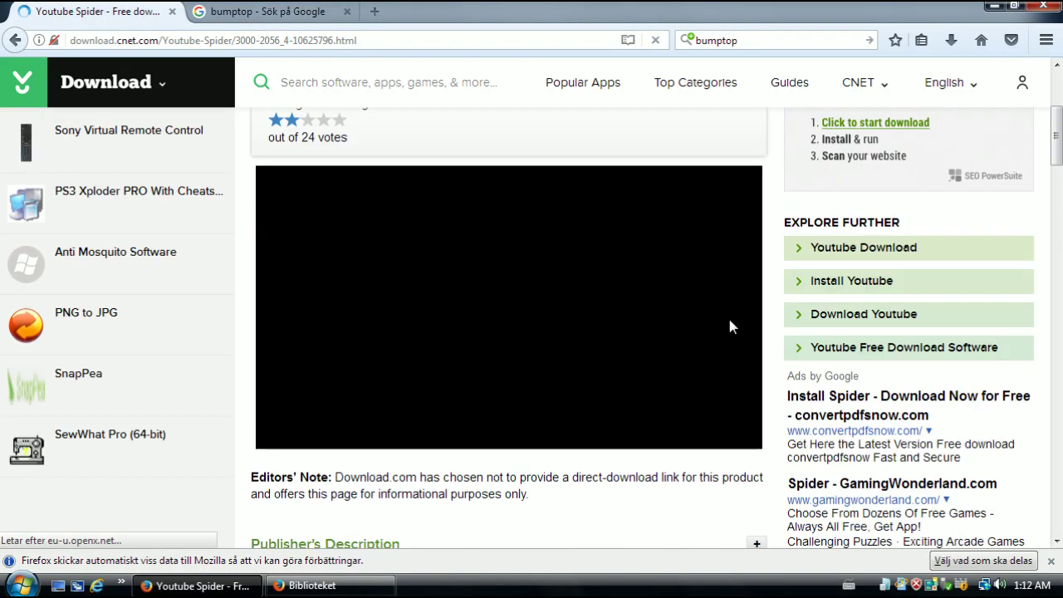
scroll(465, 368, up, 5)
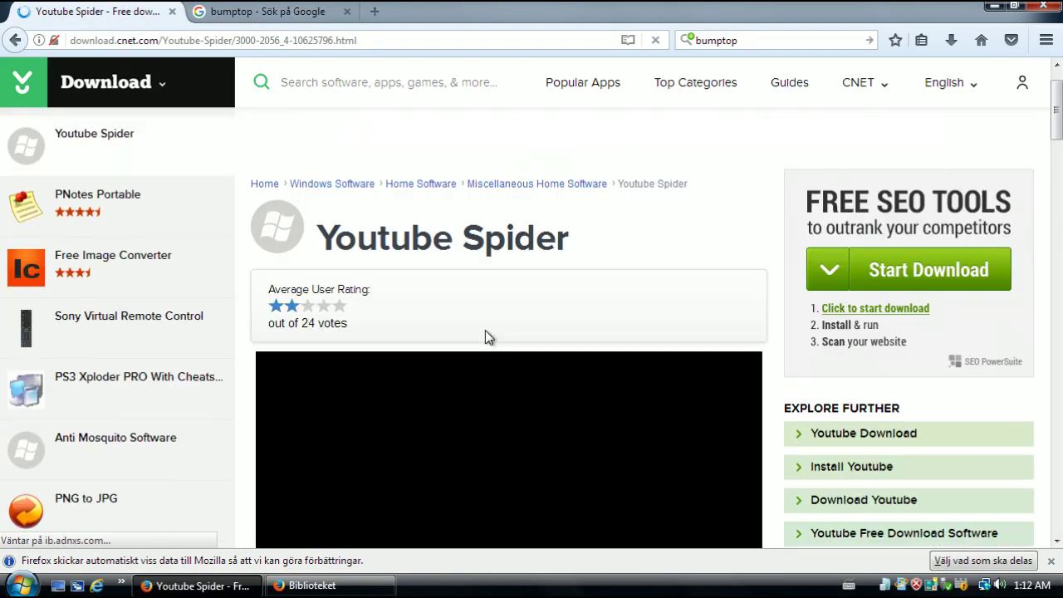
scroll(485, 324, down, 8)
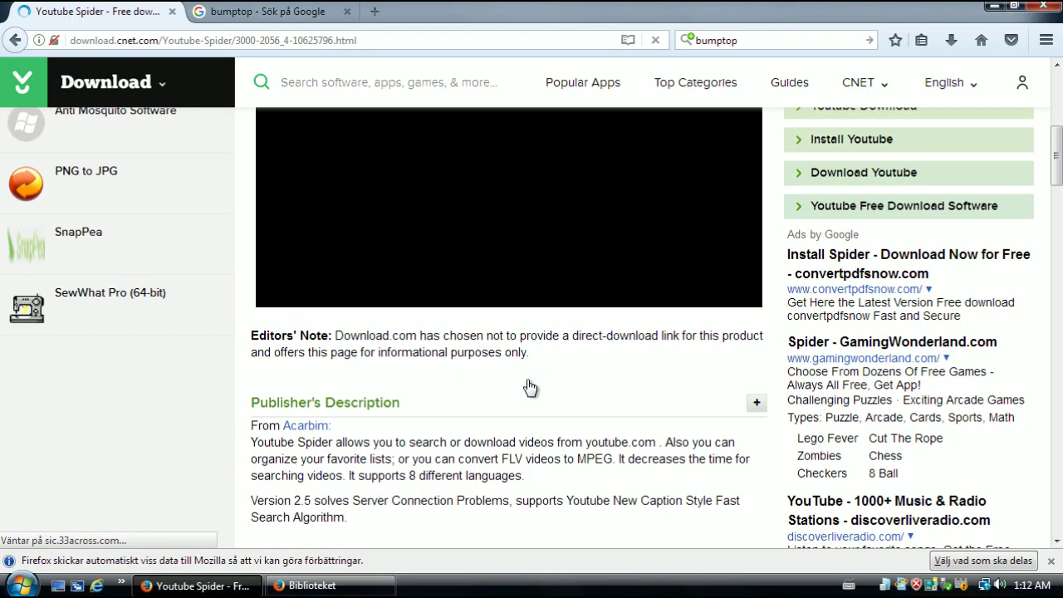
scroll(731, 336, up, 8)
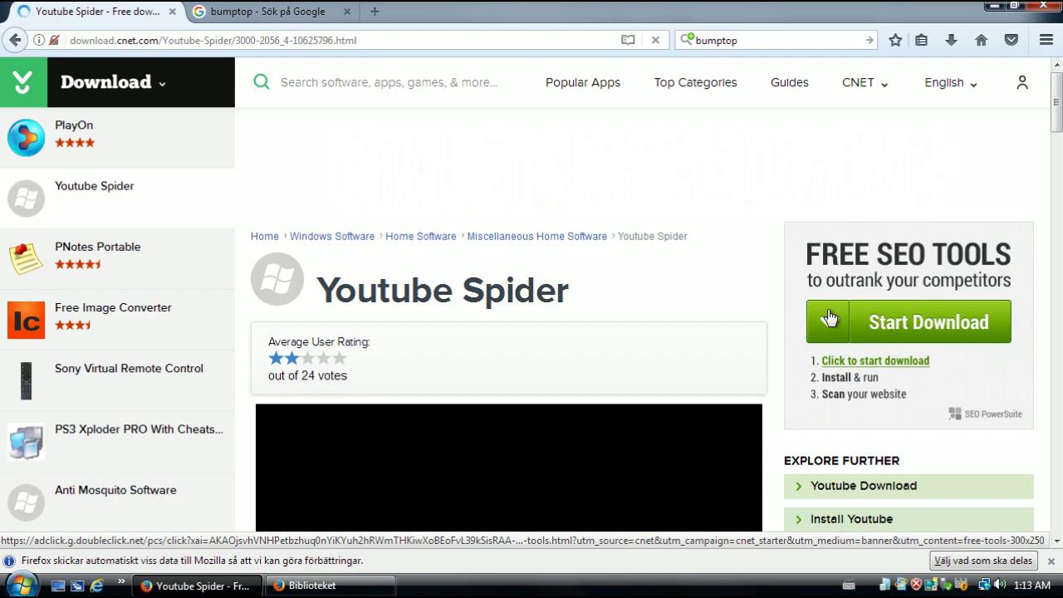
Open the SEO PowerSuite free SEO tools ad in a new tab, then return to Youtube Spider
click(976, 203)
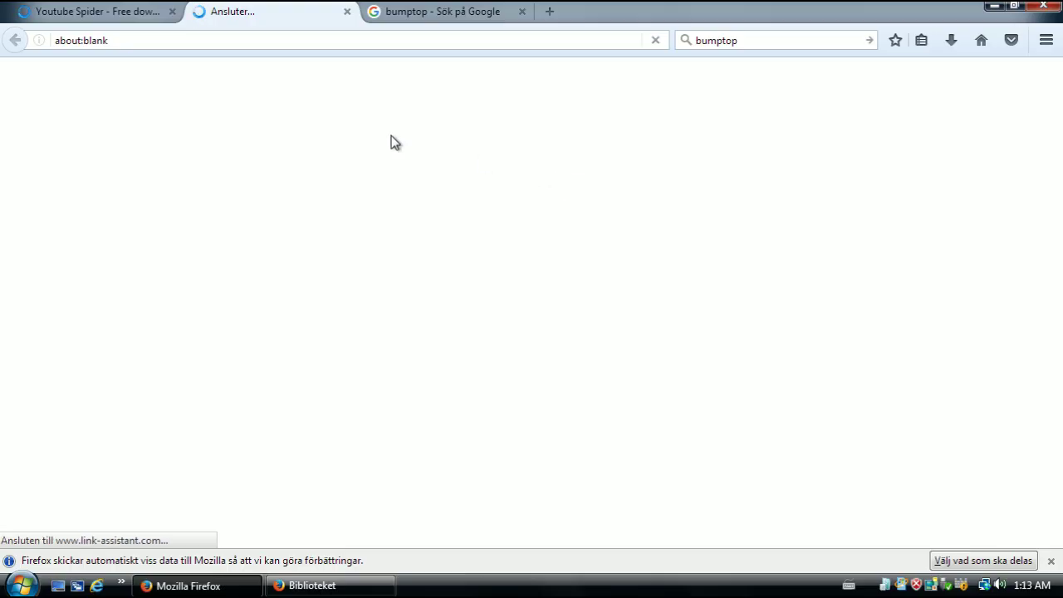
click(105, 17)
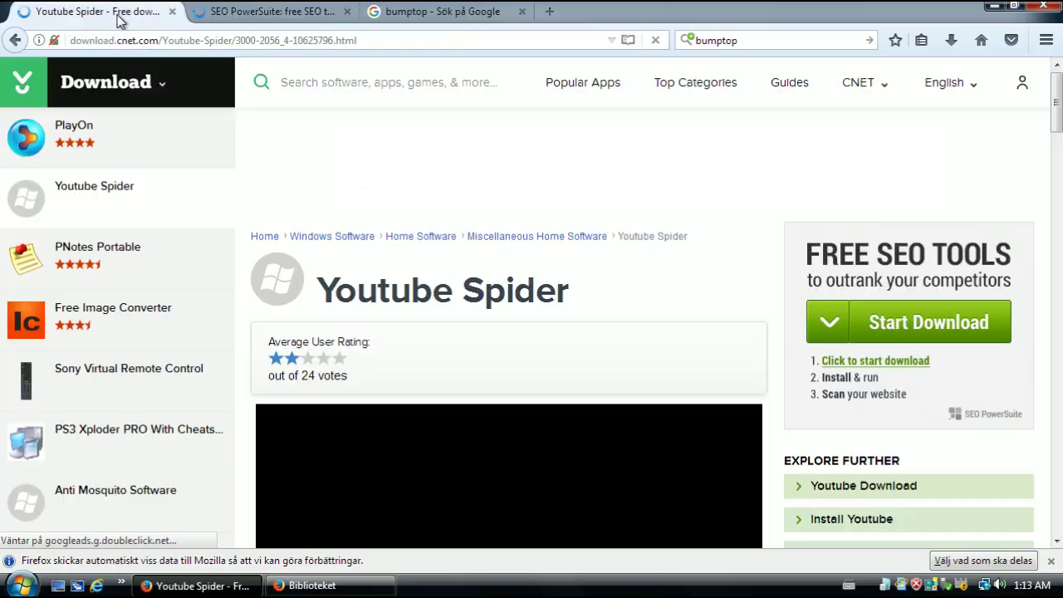
click(238, 15)
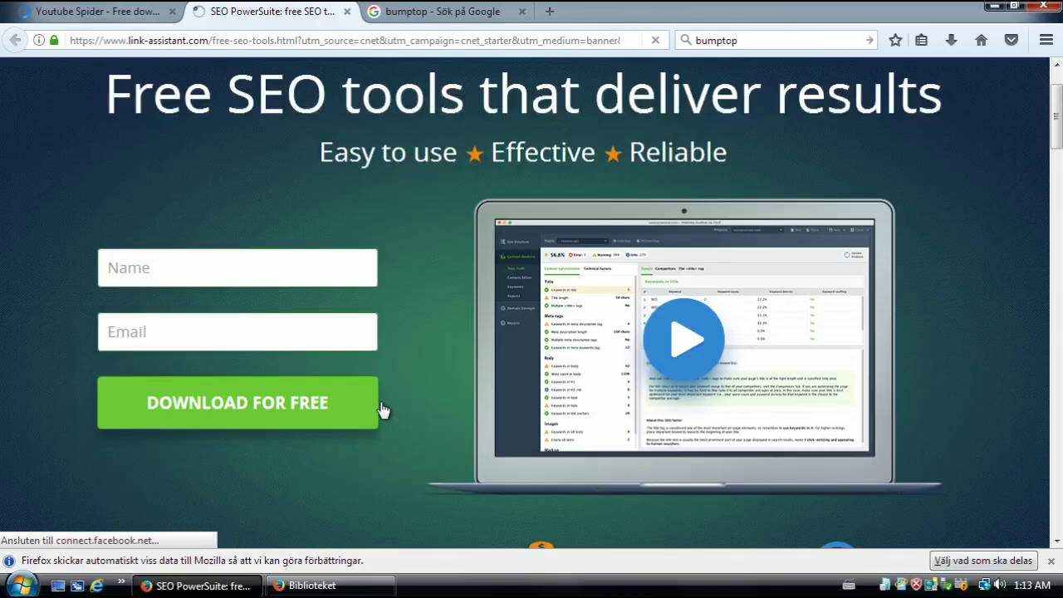
scroll(407, 415, down, 8)
click(124, 18)
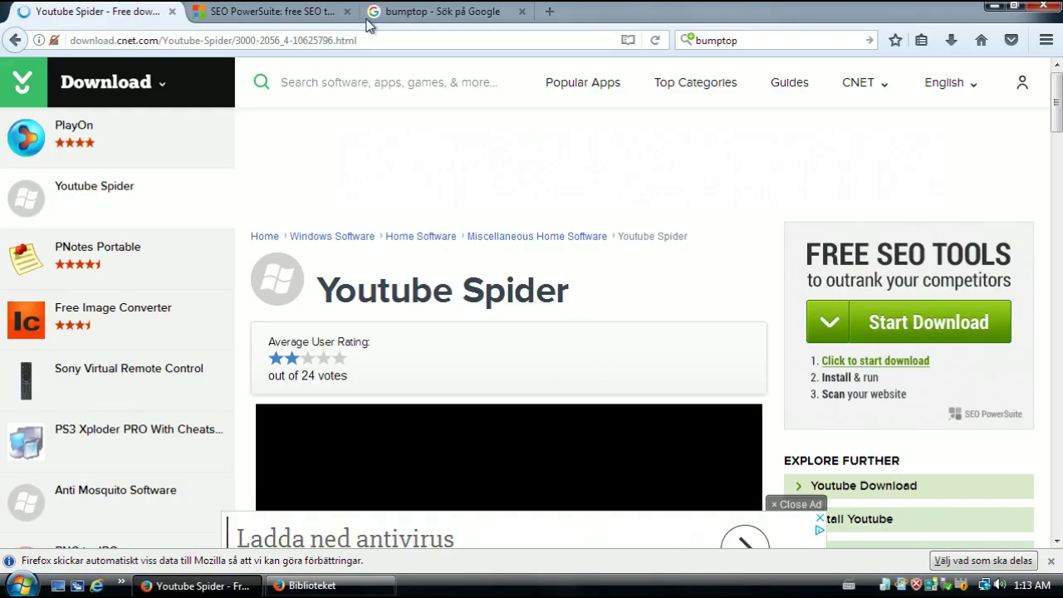
Replace the bumptop search with a Google search for 'youtube to mp4'
click(441, 13)
click(716, 40)
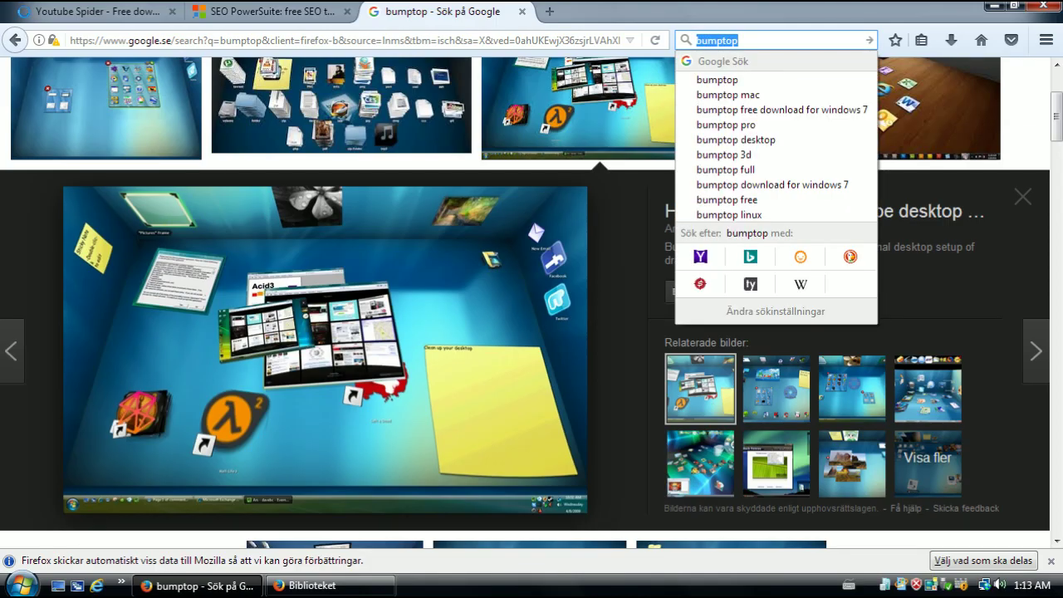
text(youtu)
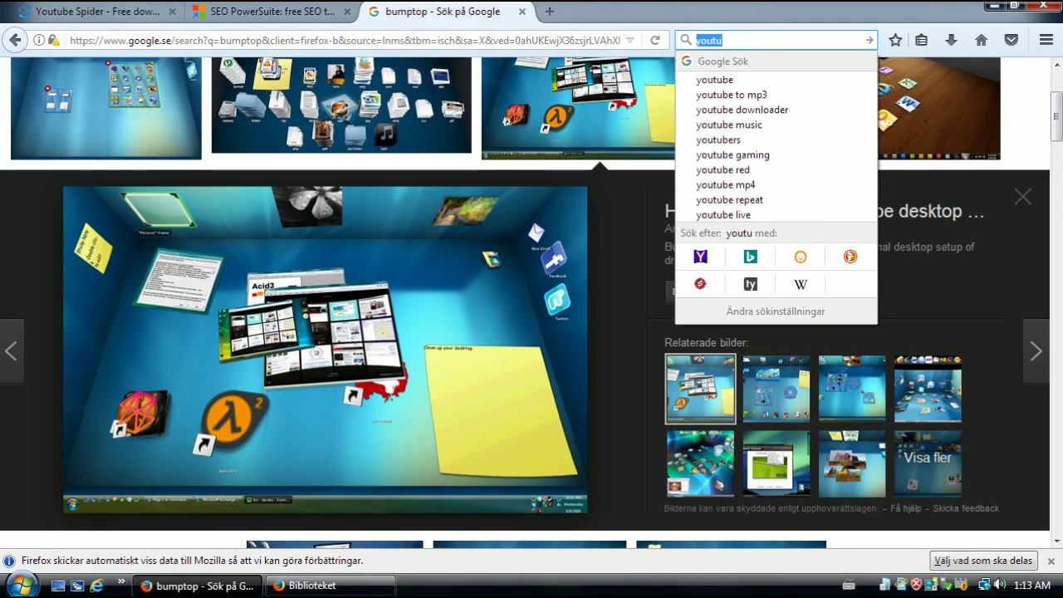
text(be tyo)
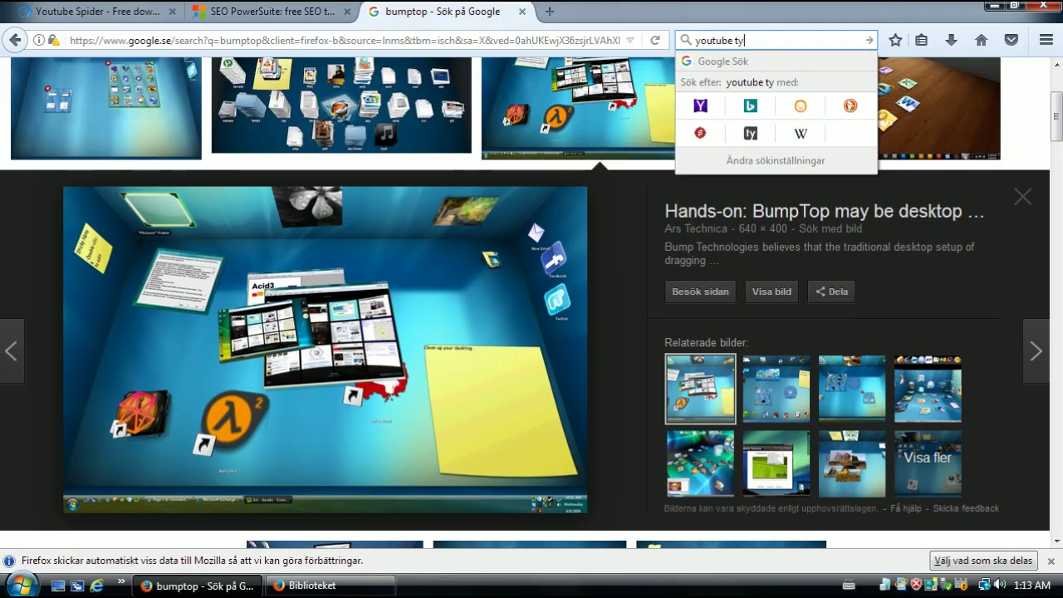
key(BackSpace)
text(o mp4)
key(Return)
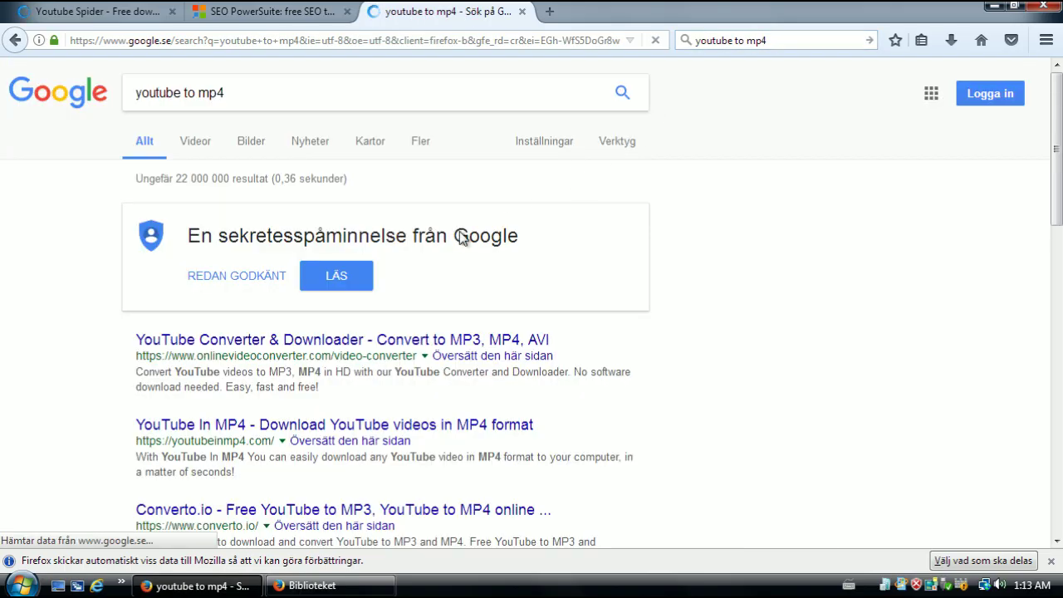
Visit the first converter result, then return and open the YouTube In MP4 result
click(253, 353)
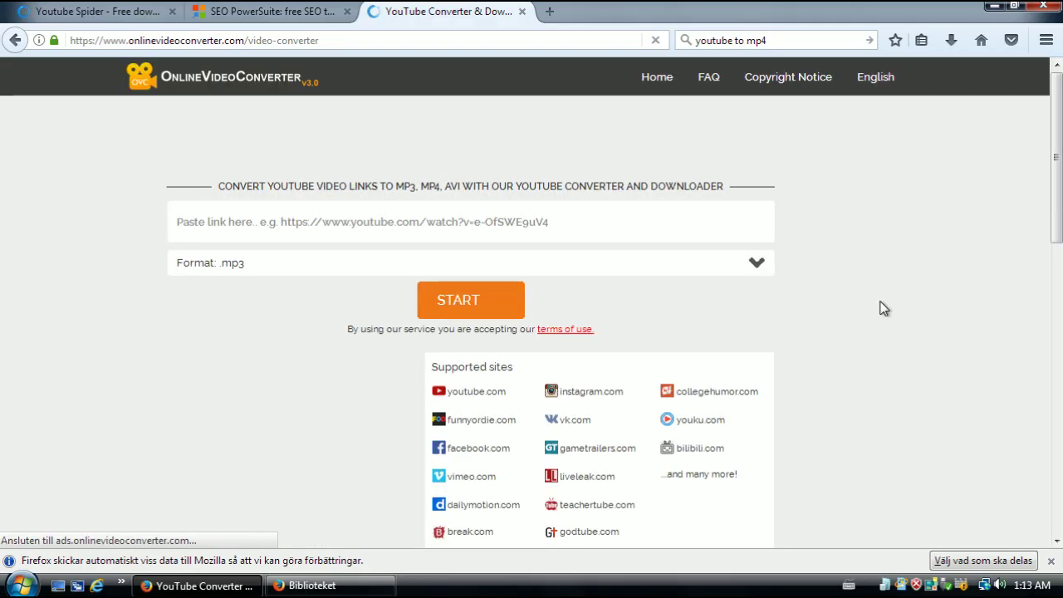
key(alt+Left)
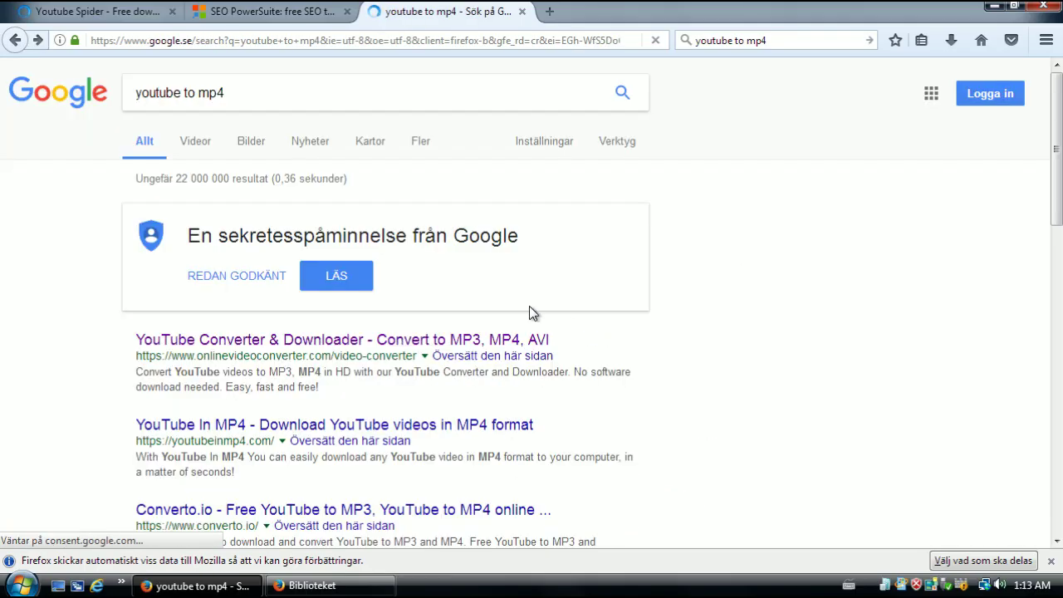
click(204, 433)
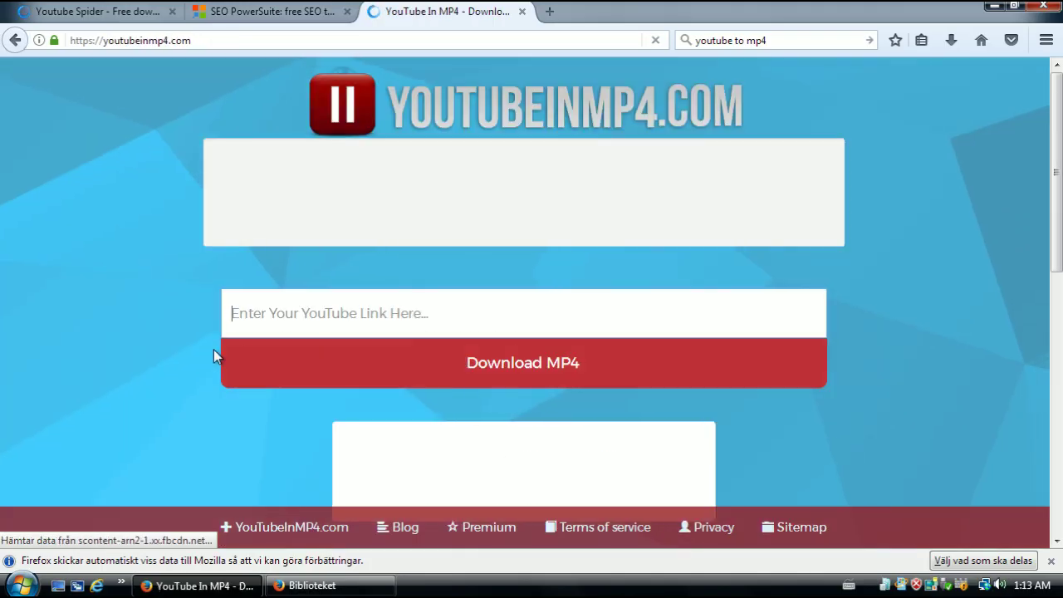
Check the Youtube Spider page's search text, then open a new blank tab
click(105, 12)
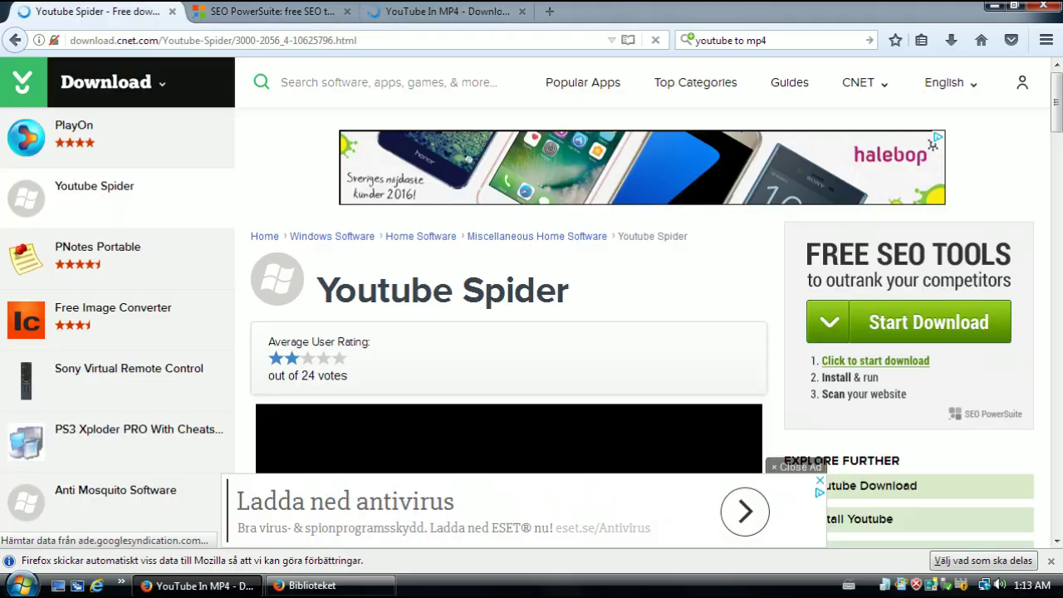
click(760, 40)
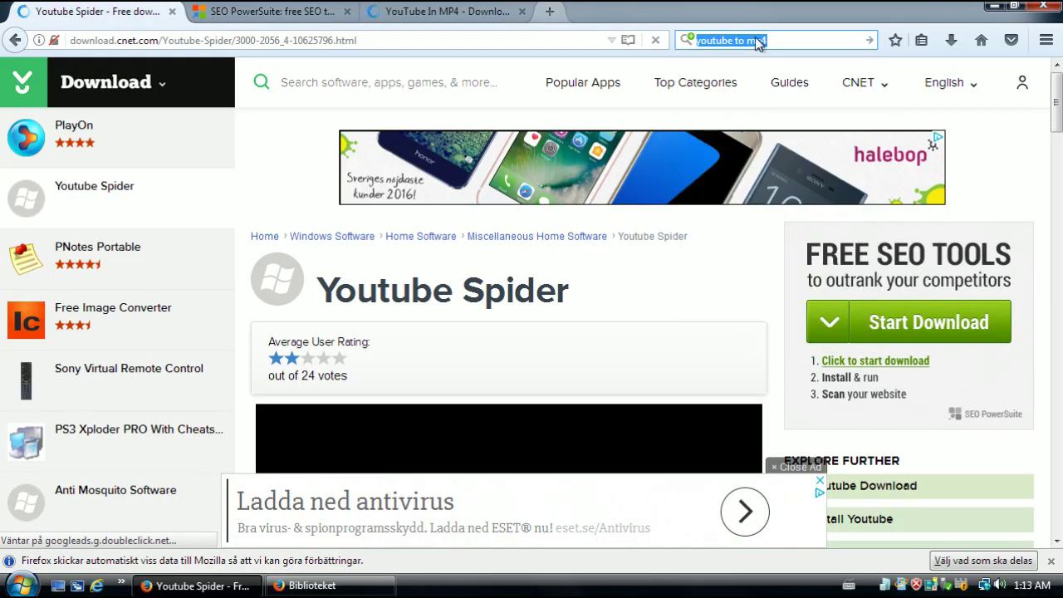
click(549, 11)
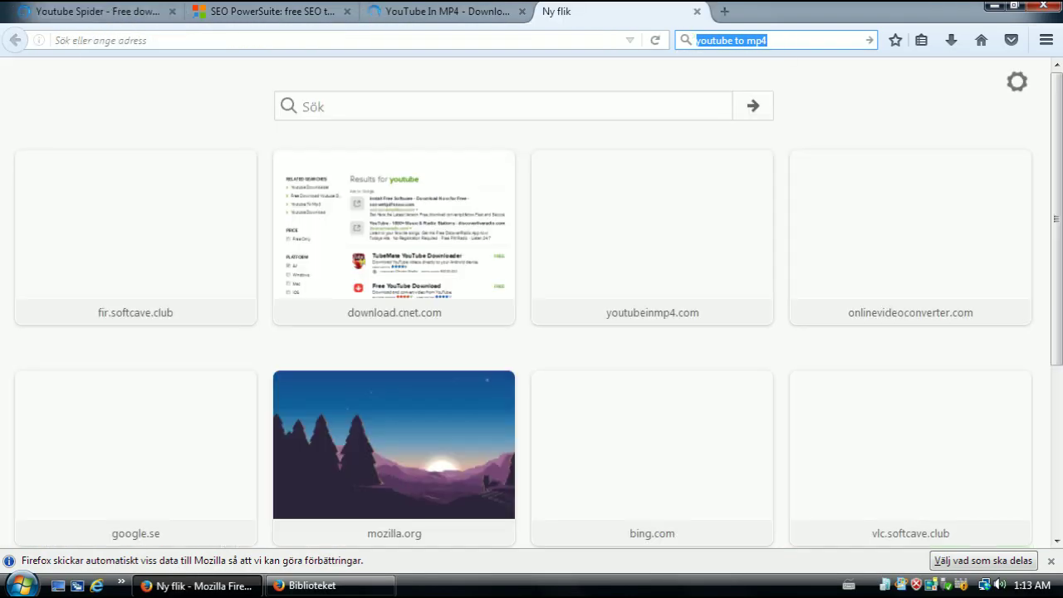
Search the web for 'racoon eating grapes' from the blank tab
click(781, 40)
text(racoon)
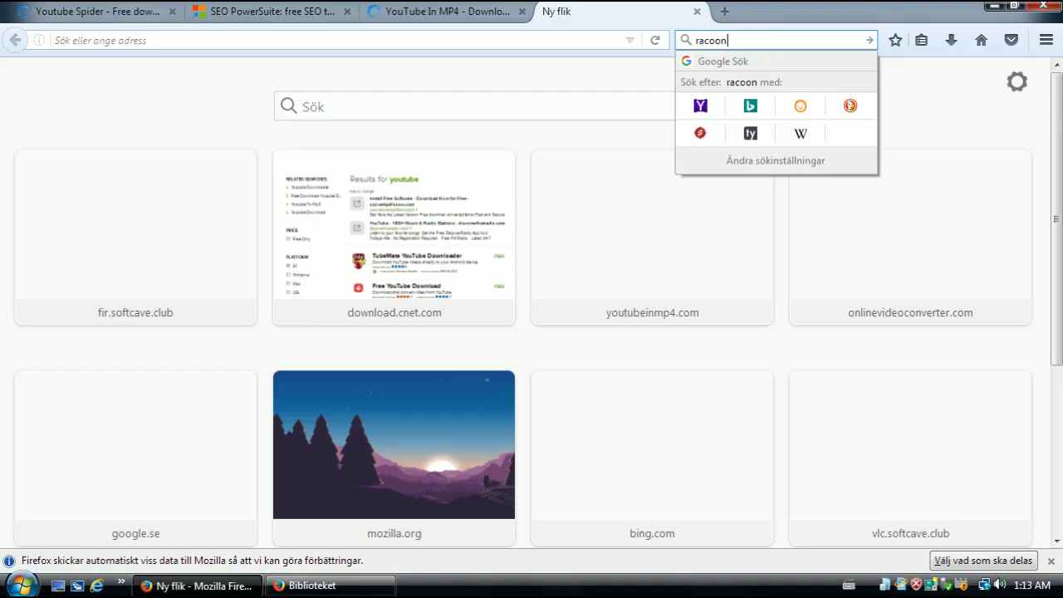
text( eating grapes)
key(Return)
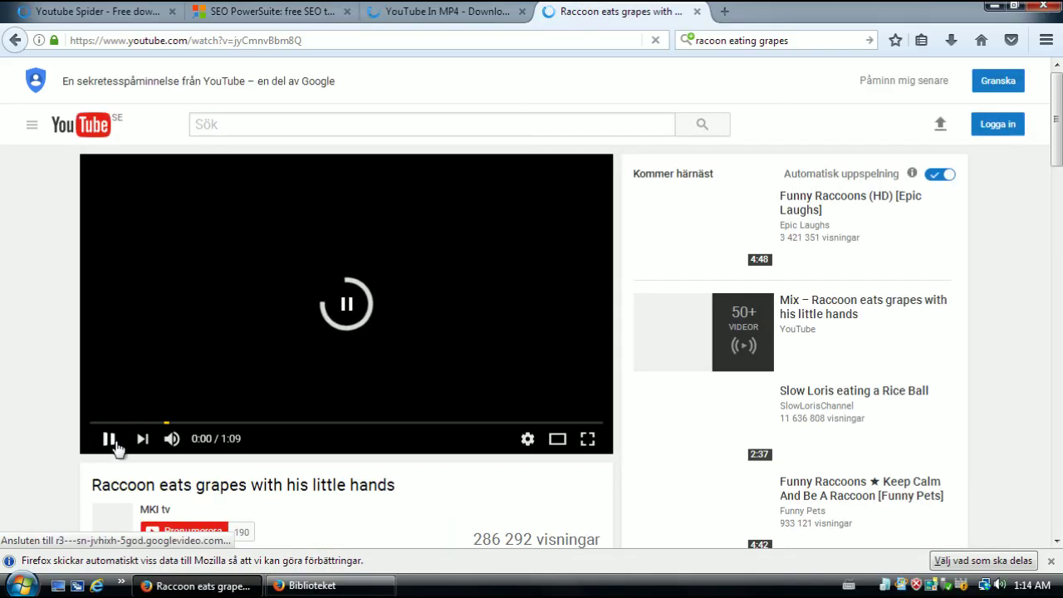
Copy the raccoon video's page address and return to the YouTube In MP4 tab
click(375, 35)
key(ctrl+c)
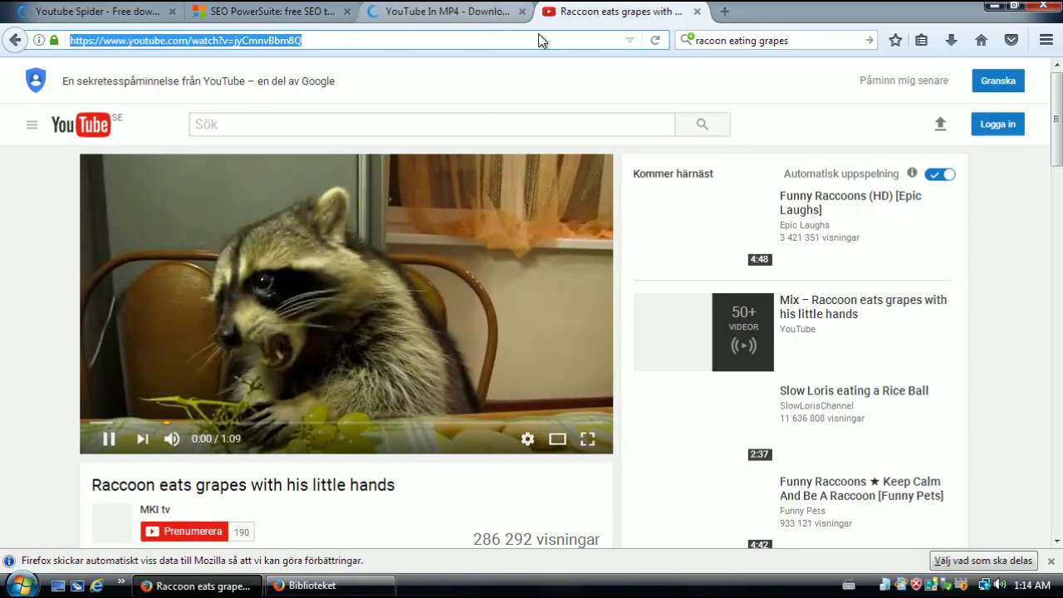
scroll(356, 312, down, 2)
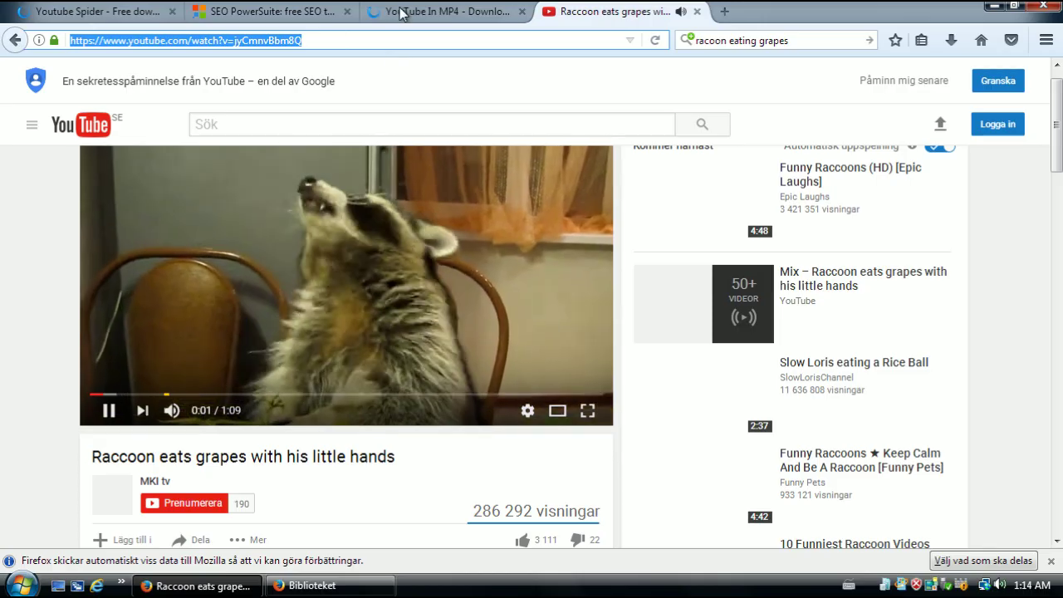
key(ctrl+shift+Tab)
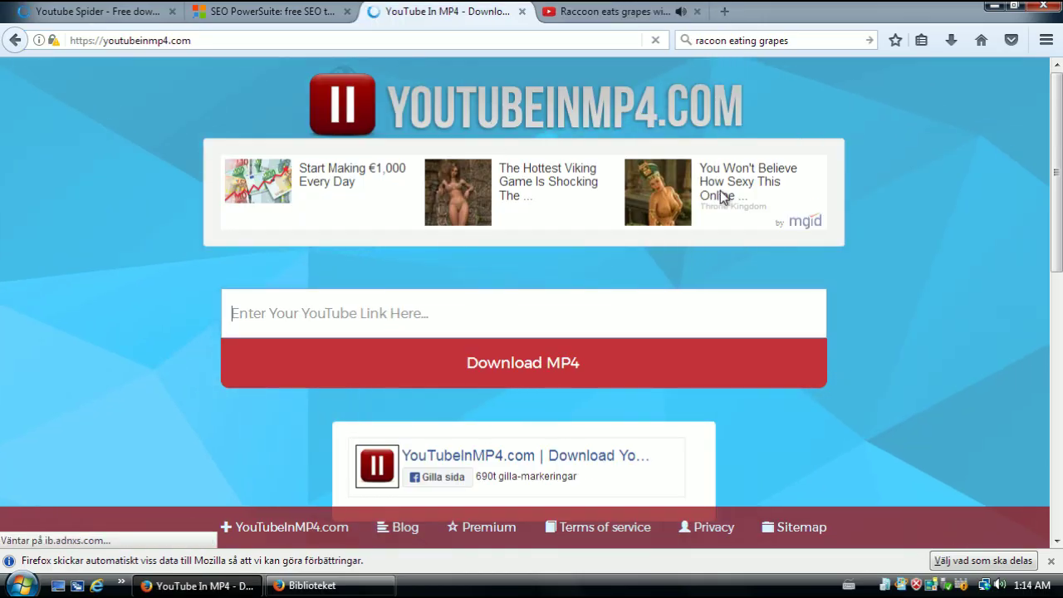
Paste the raccoon video link into YouTubeInMP4 and request the MP4 download
scroll(721, 196, down, 2)
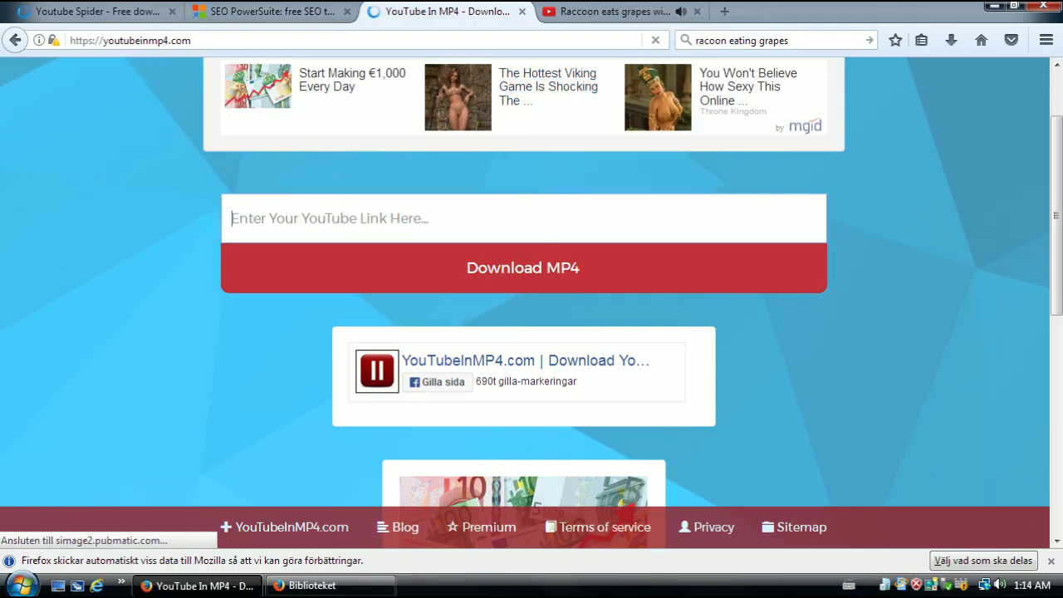
key(ctrl+v)
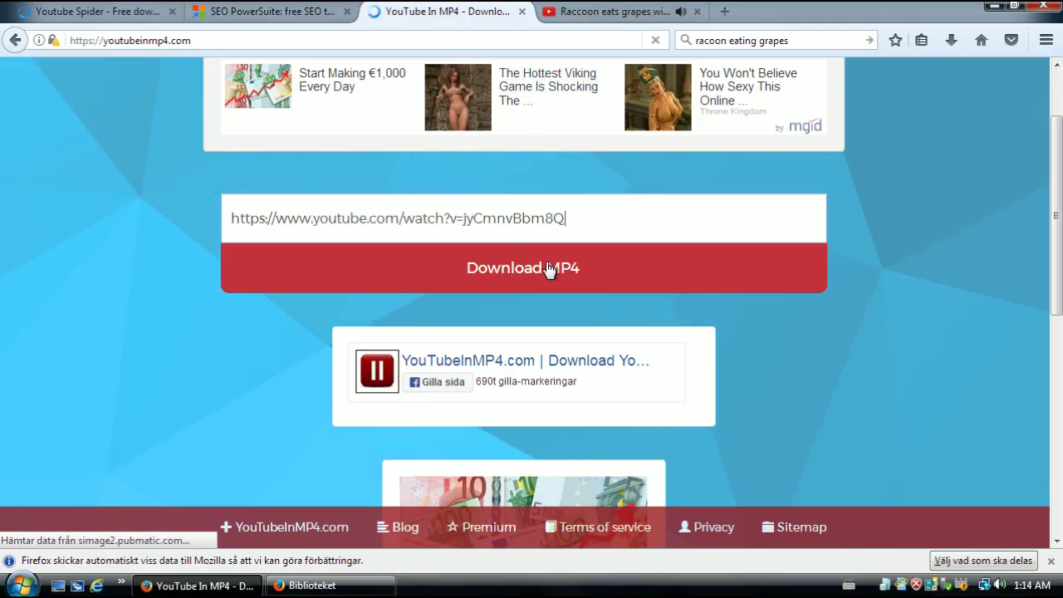
click(546, 269)
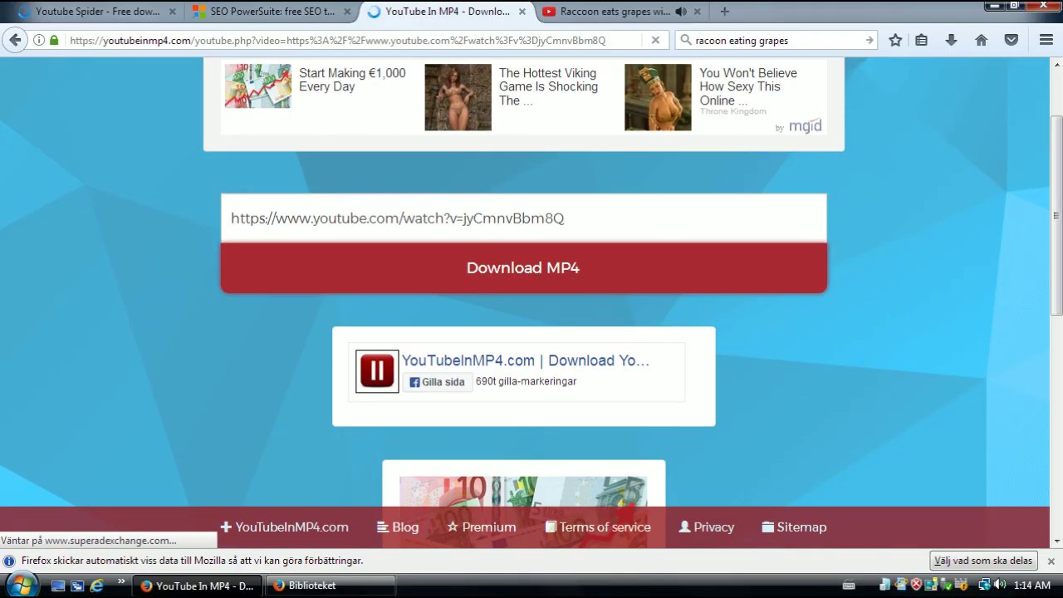
drag(566, 218, 233, 220)
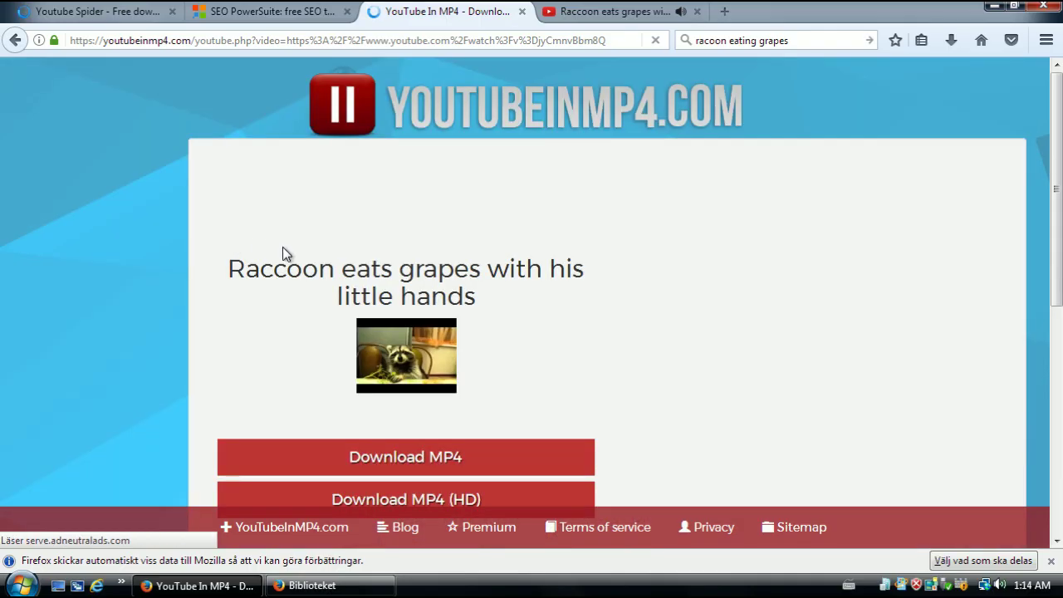
Replace the 'racoon eating grapes' search with a search for 'youtube to mp3'
scroll(475, 407, down, 3)
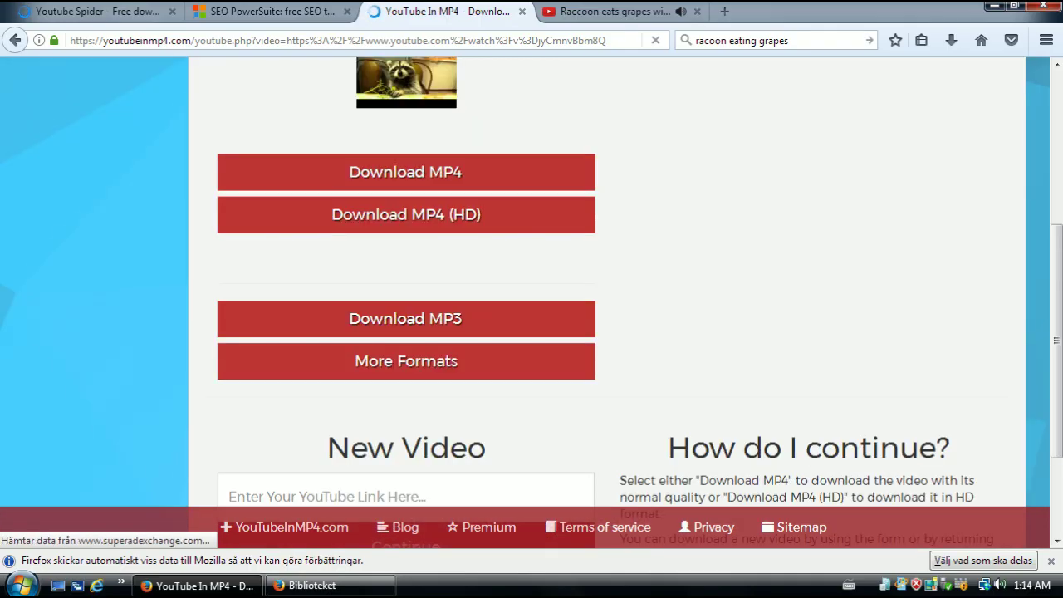
scroll(643, 216, up, 1)
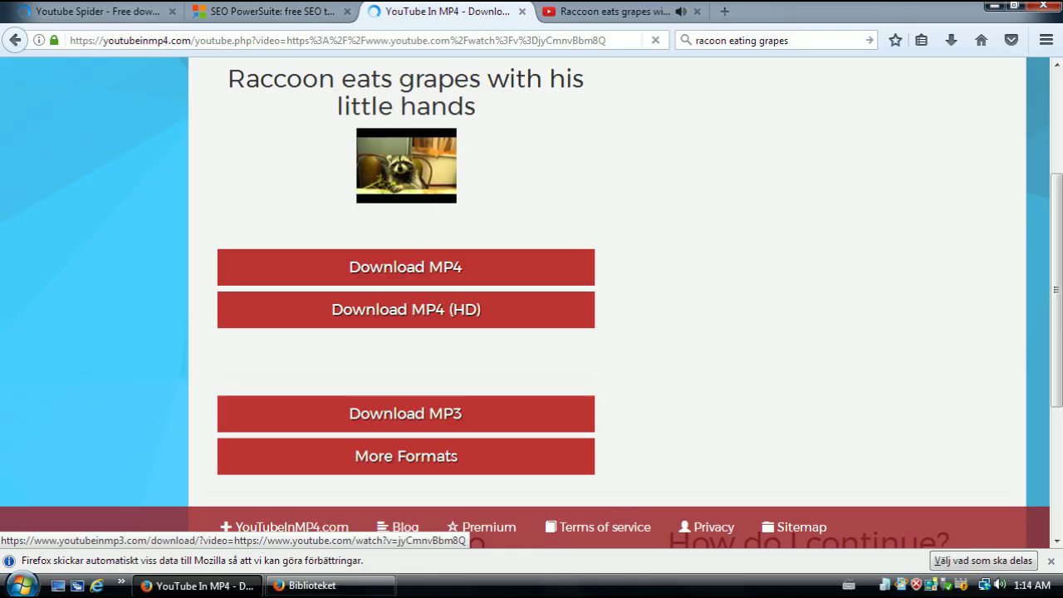
click(768, 40)
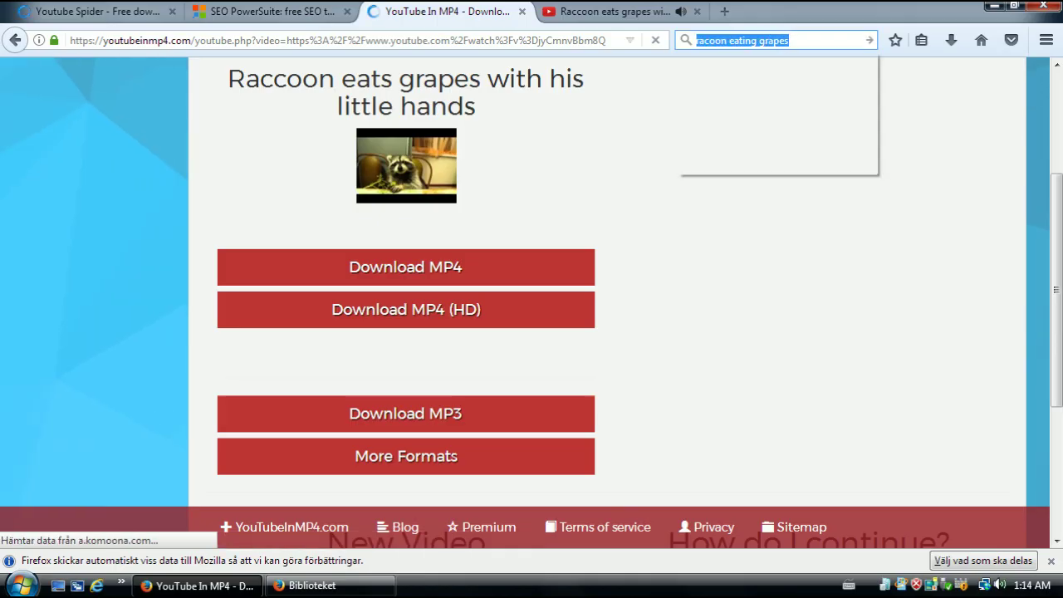
text(youtube to mp3)
key(Return)
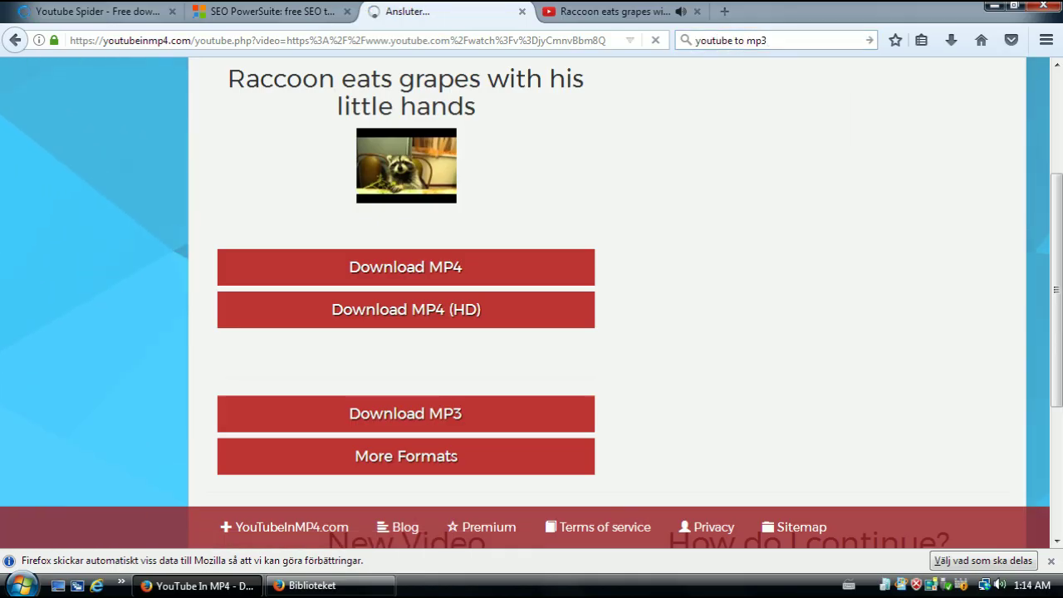
Open the YouTube till mp3 Konverterare result from the 'youtube to mp3' results
scroll(700, 283, up, 2)
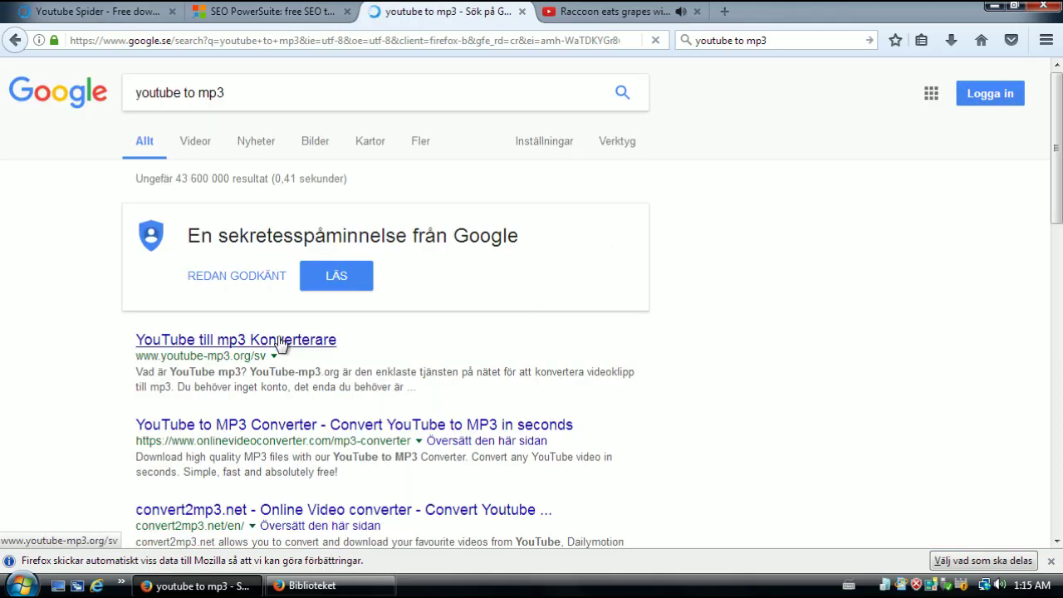
click(281, 341)
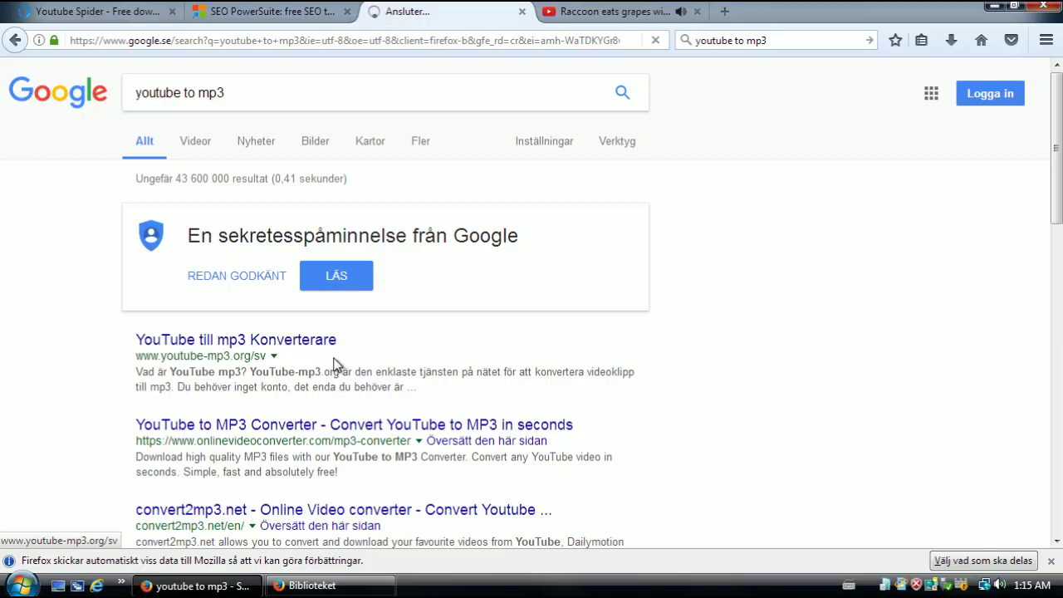